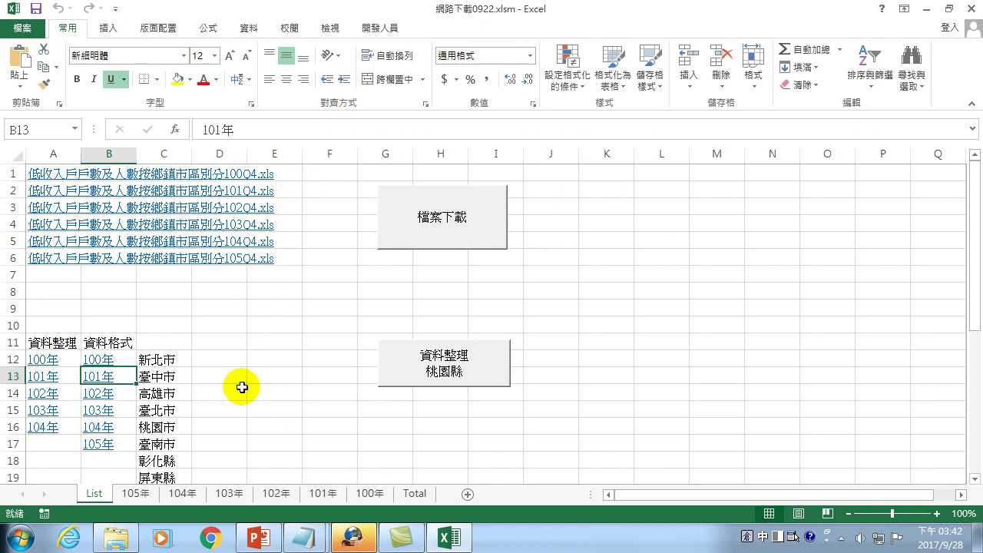
- Show the Total sheet with 新北市's year-100 quarterly counts, 15,415 through 19,213
left_click(415, 494)
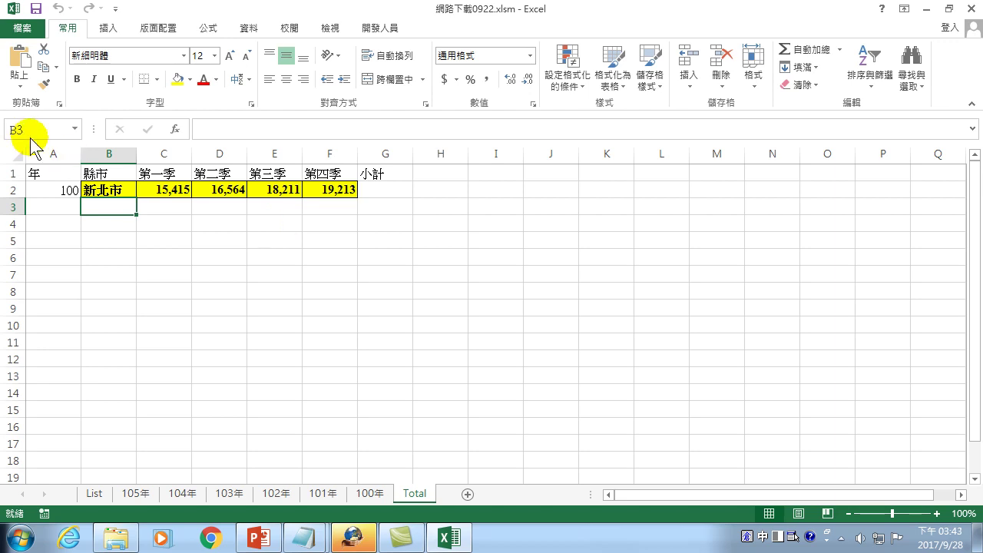
left_click(98, 192)
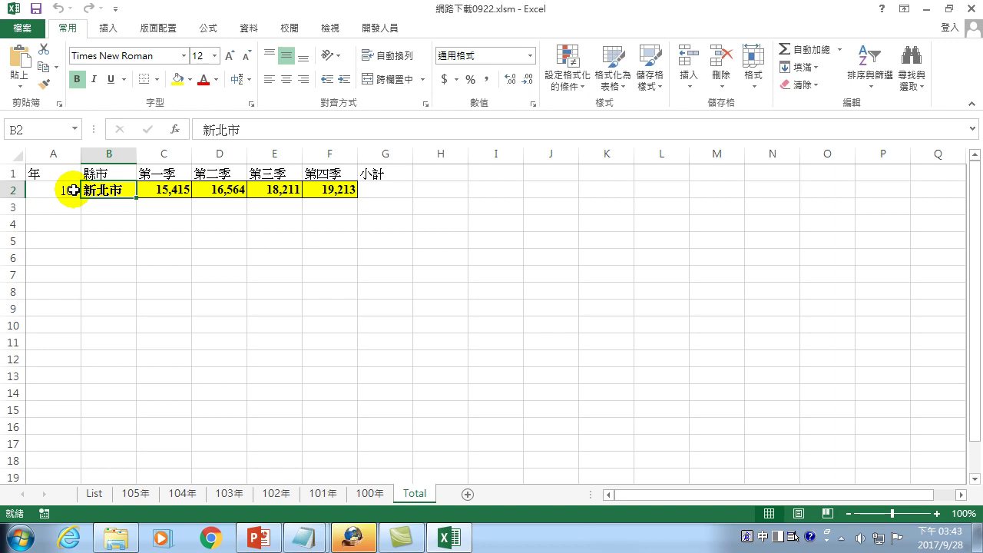
left_click(371, 492)
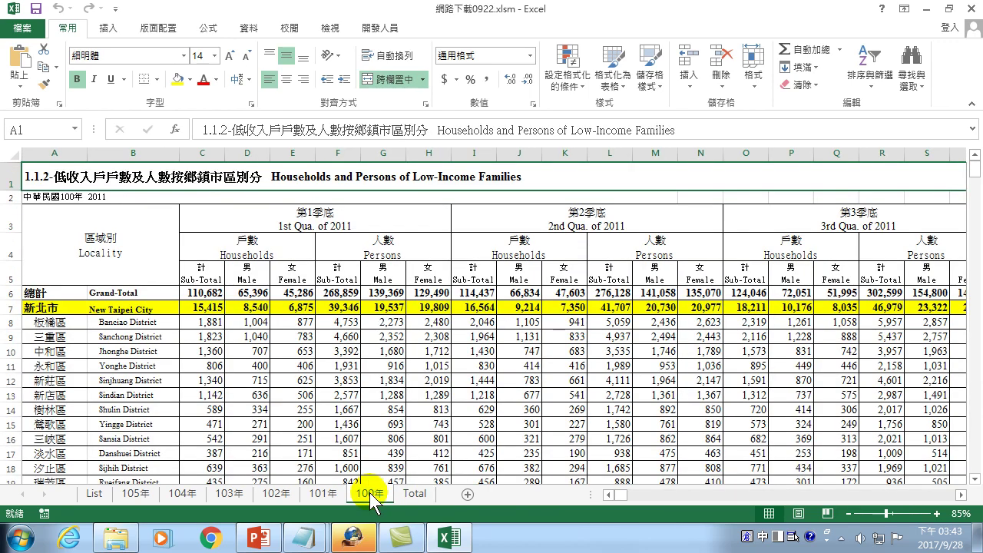
left_click(38, 307)
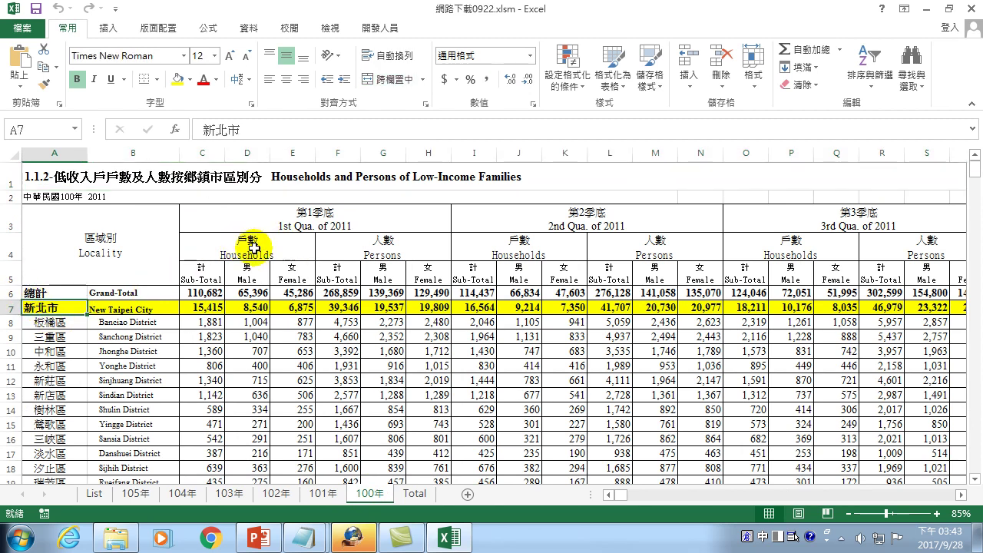
left_click(207, 308)
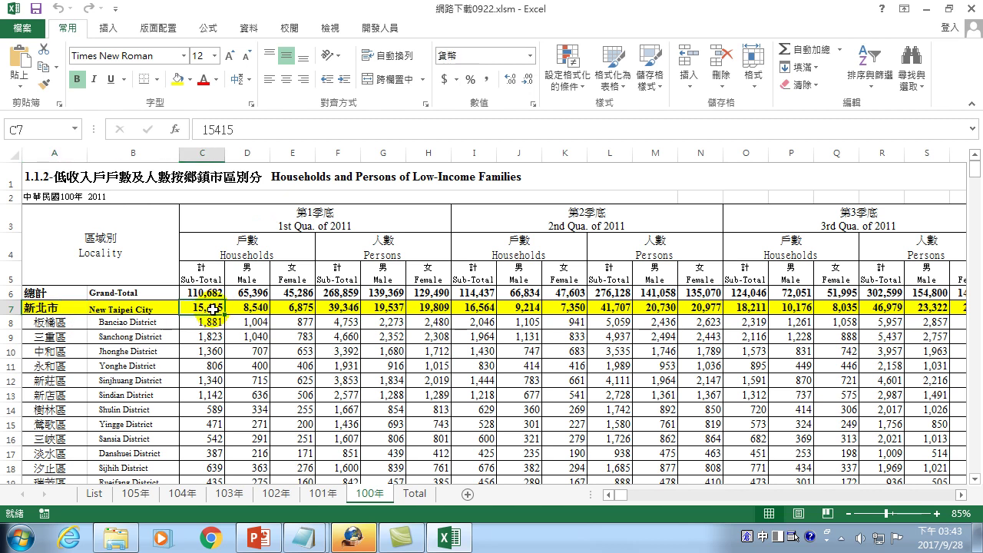
left_click(415, 494)
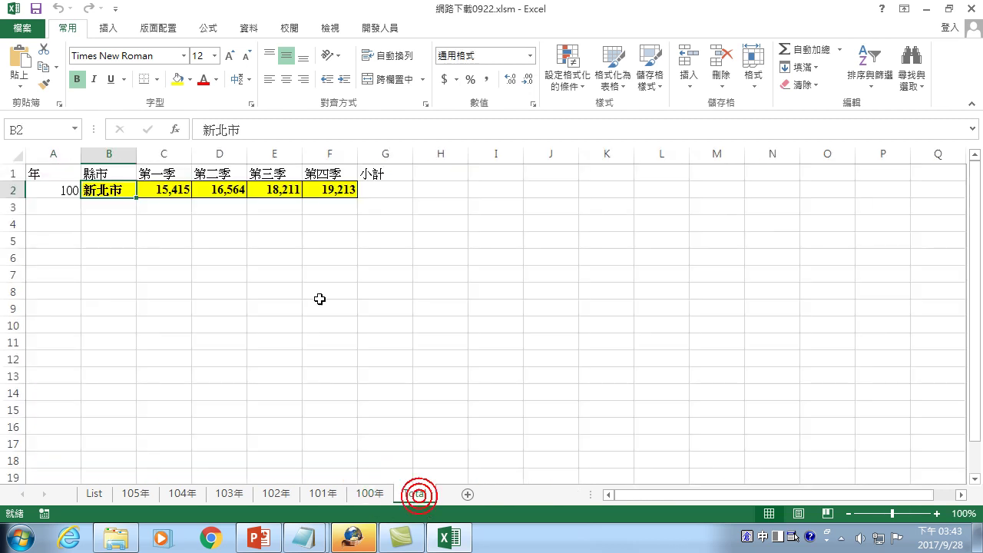
left_click(155, 190)
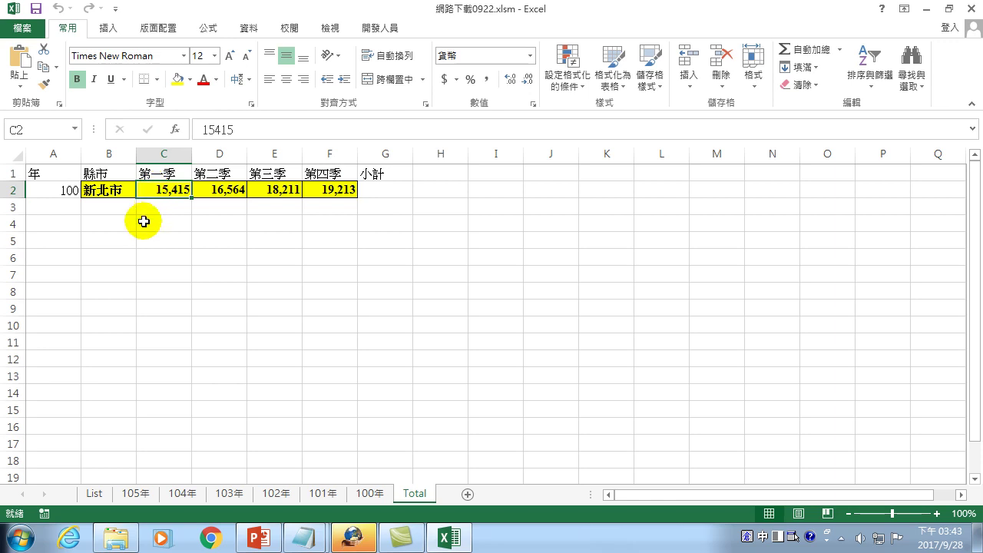
left_click_drag(115, 206, 130, 359)
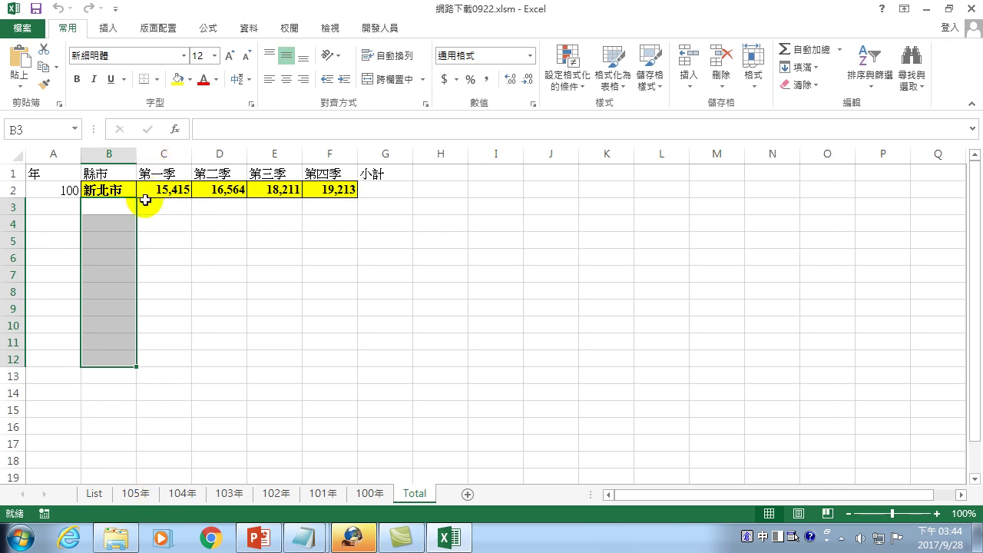
- Check the 新北市 (B2) and year 100 (A2) cells on Total, then view the 100年 sheet
left_click(92, 191)
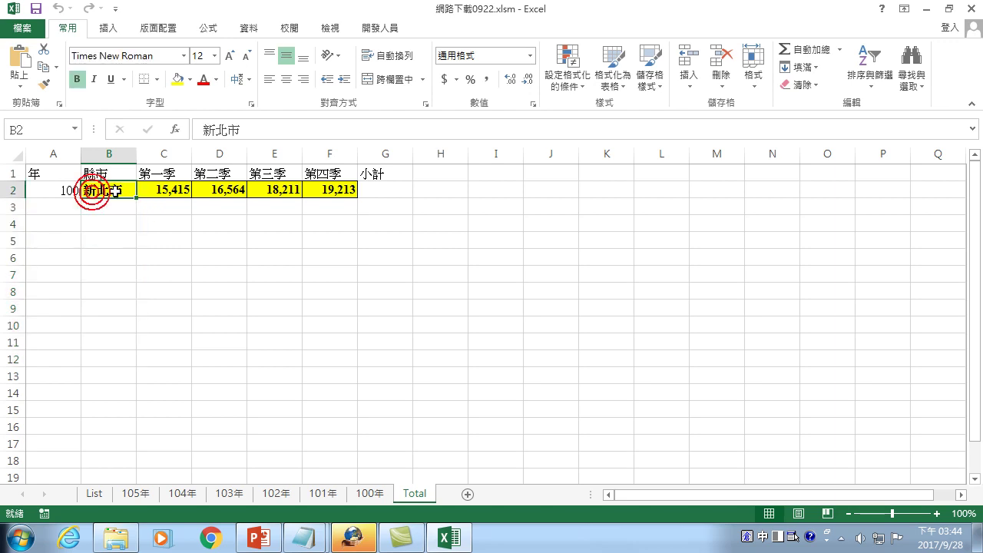
left_click(63, 190)
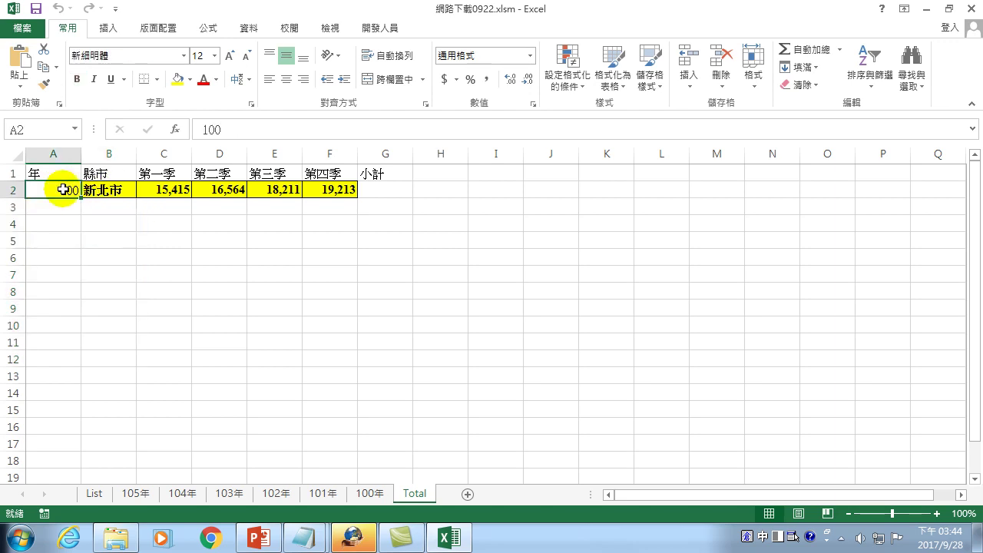
left_click(104, 192)
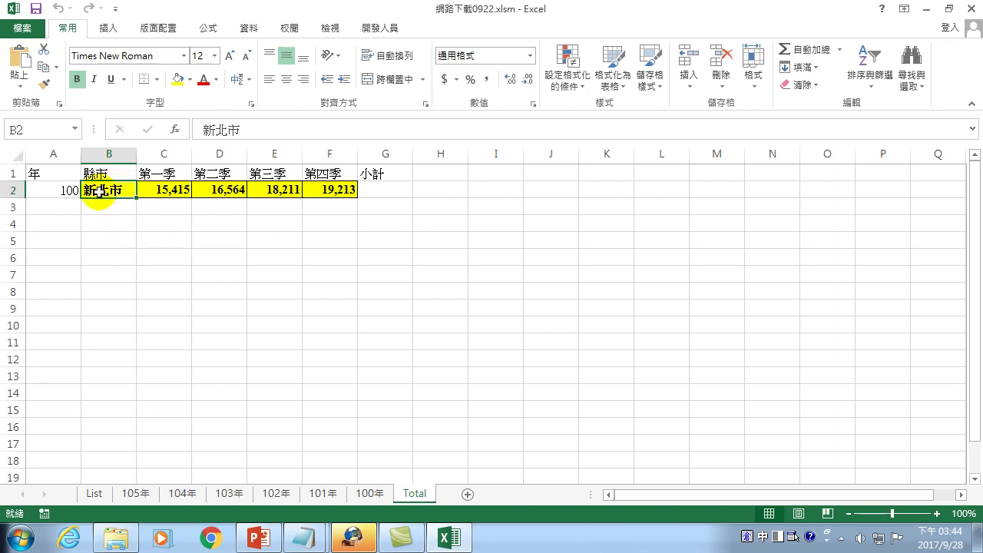
left_click(376, 495)
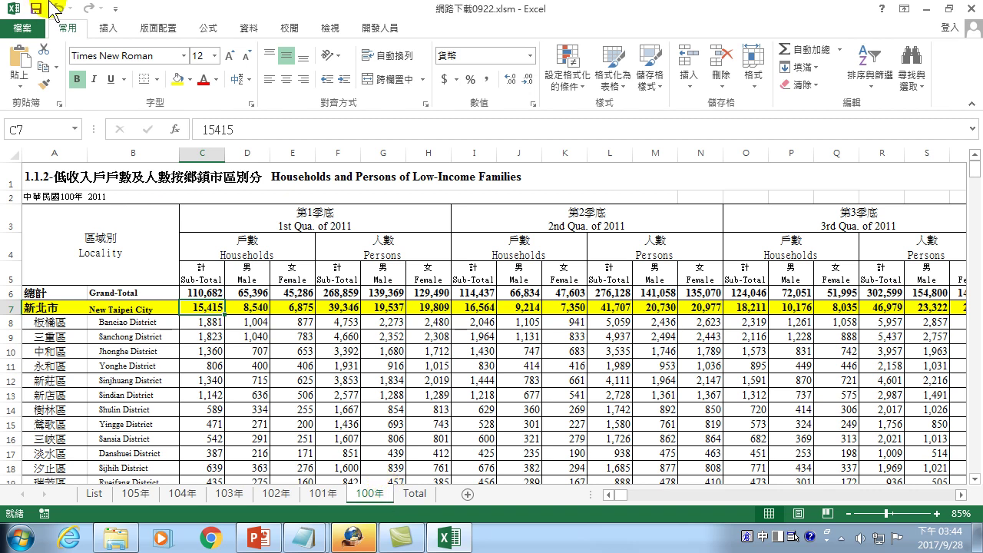
left_click(911, 74)
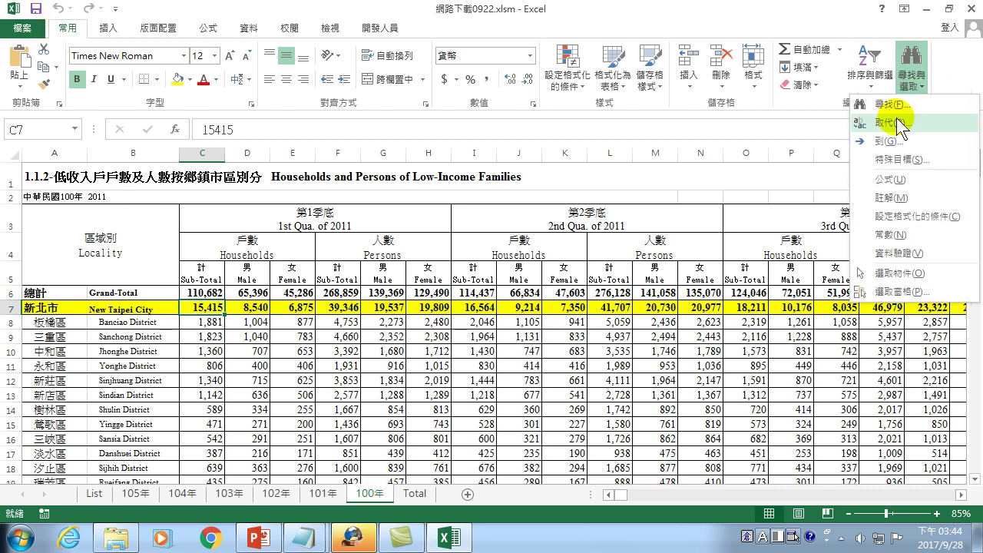
left_click(900, 105)
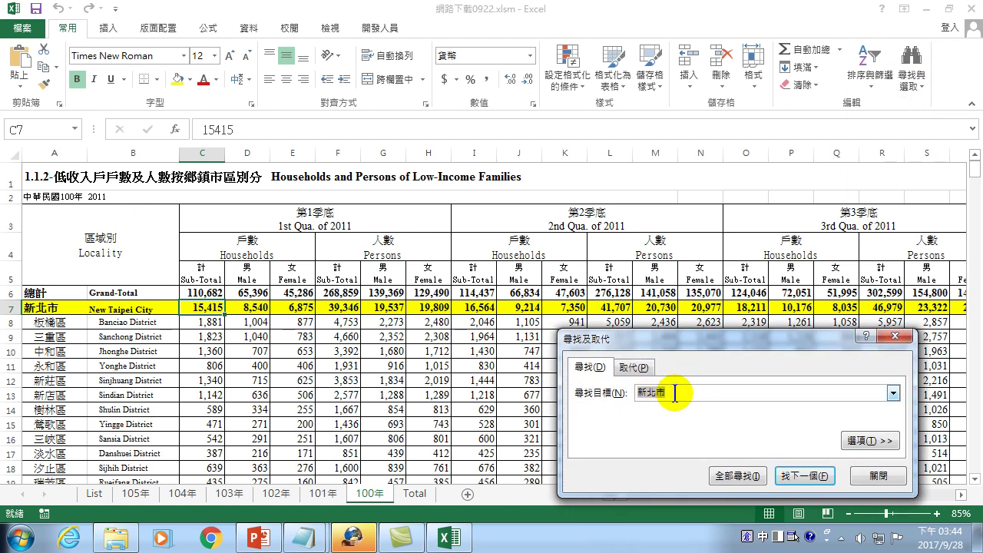
left_click(672, 392)
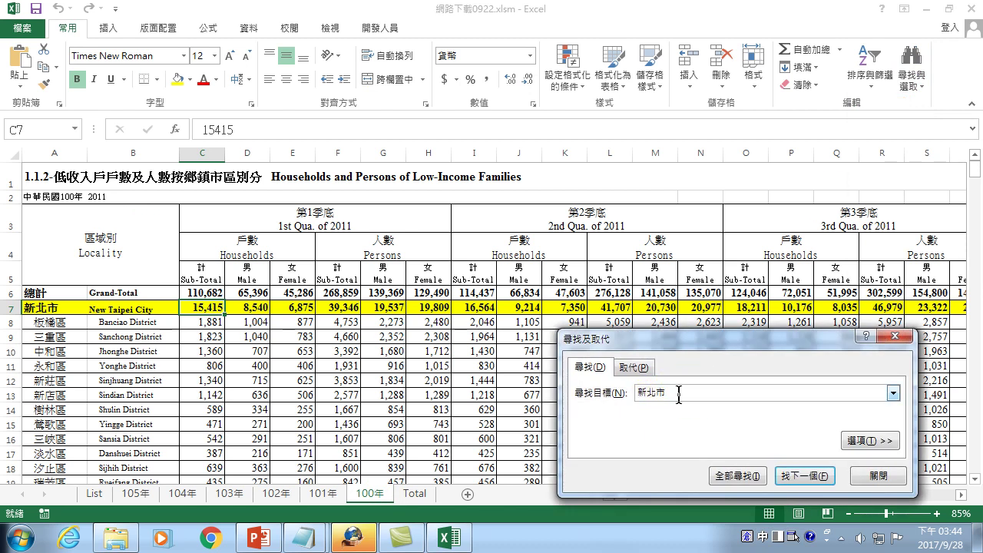
left_click(790, 473)
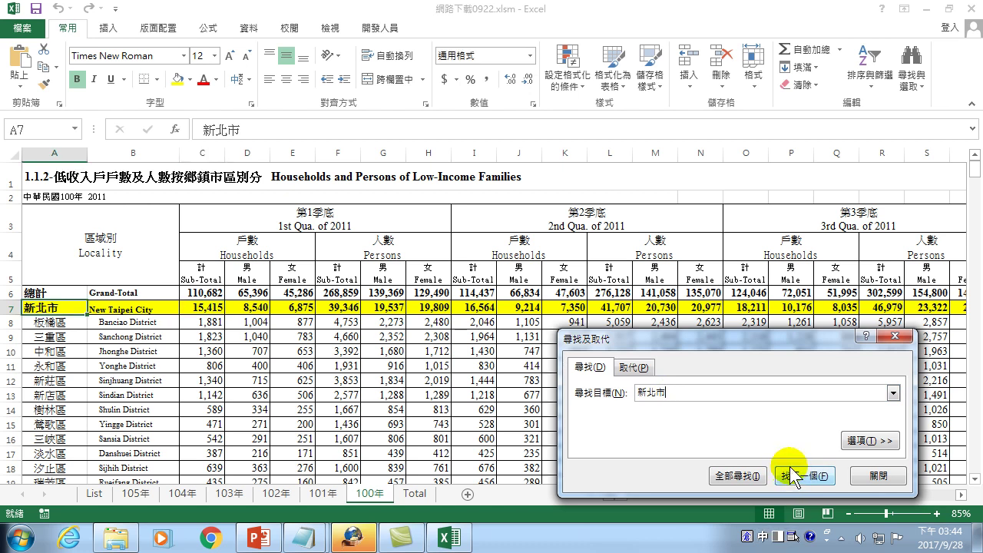
left_click(876, 475)
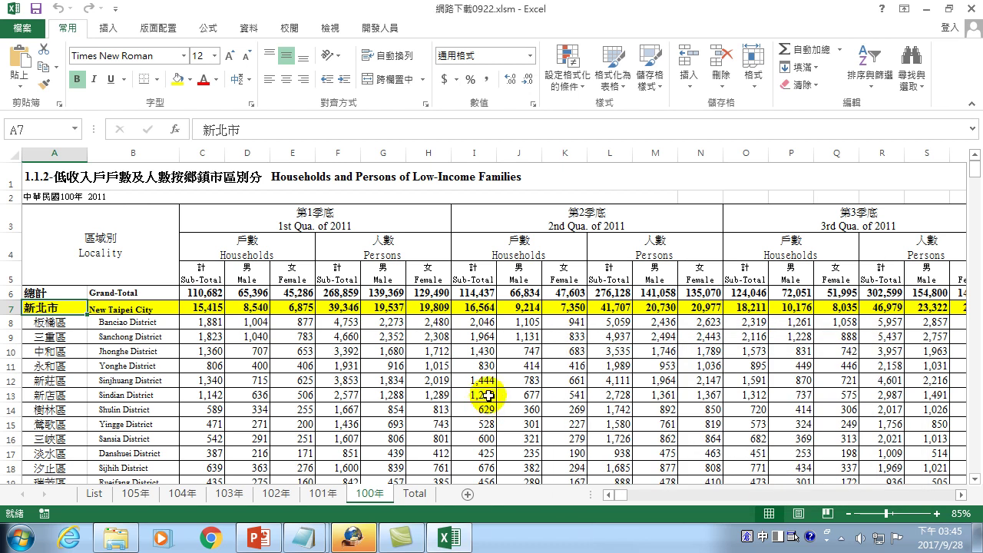
key("Right")
key("Right")
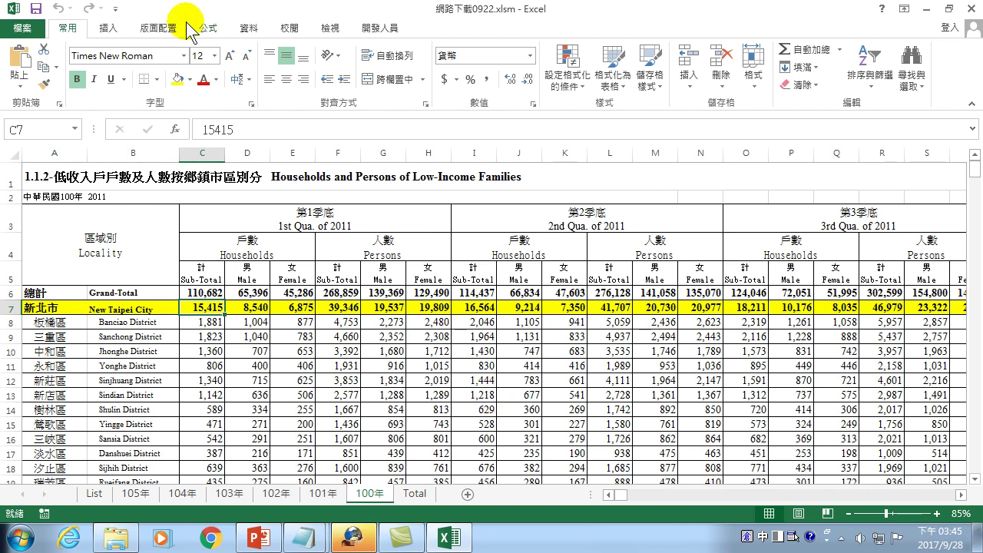
- Copy 新北市's first-quarter count from 100年 C7 into the Total sheet's C2
left_click(77, 26)
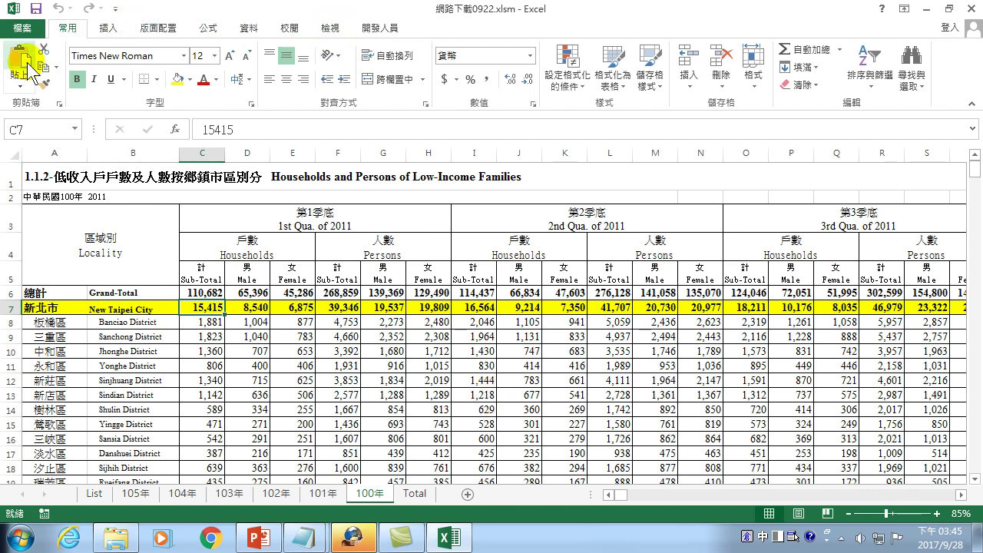
left_click(44, 66)
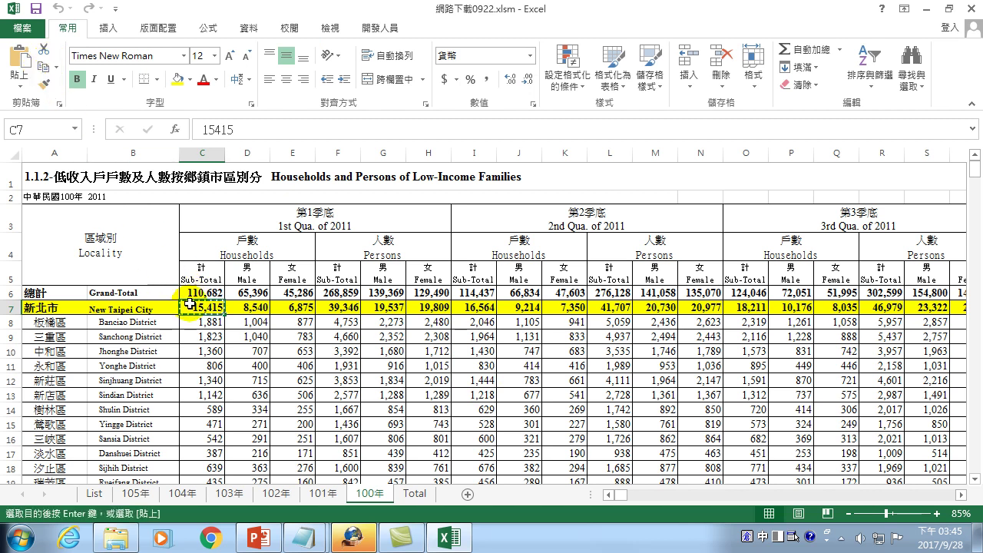
left_click(411, 492)
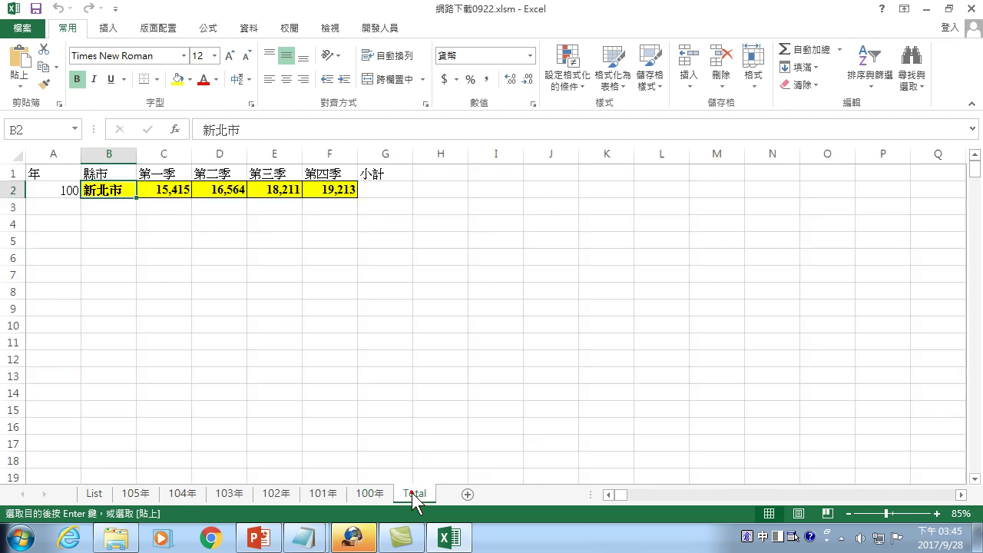
key("Right")
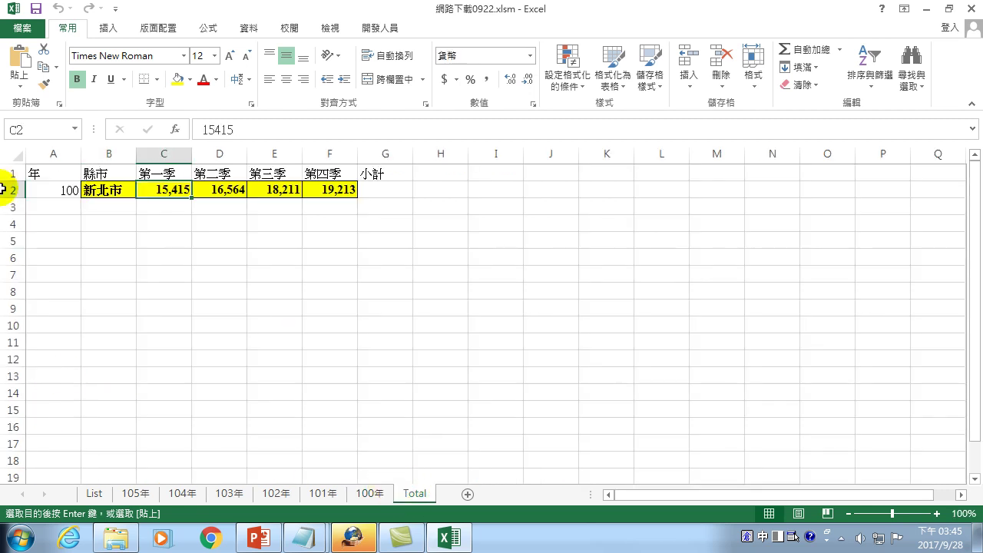
left_click(23, 62)
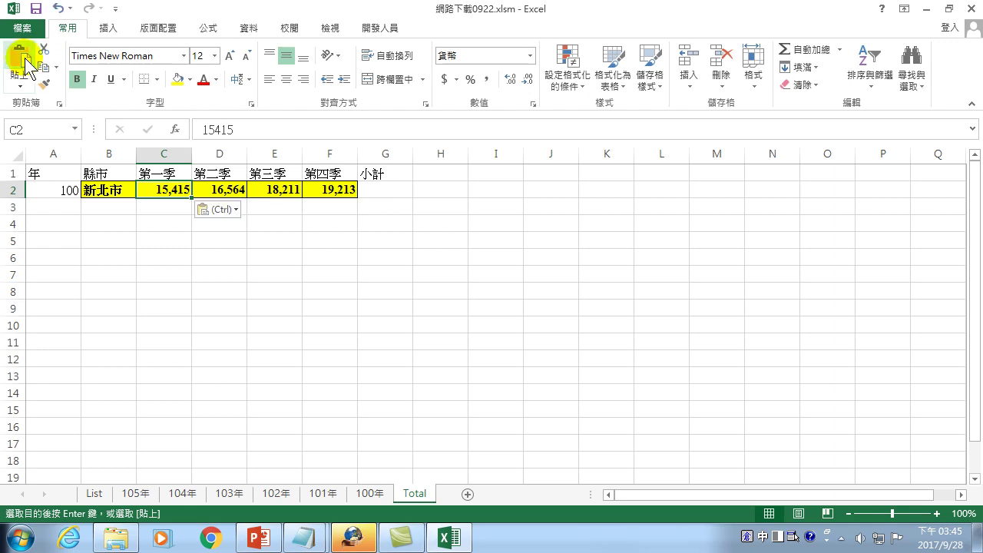
key("Right")
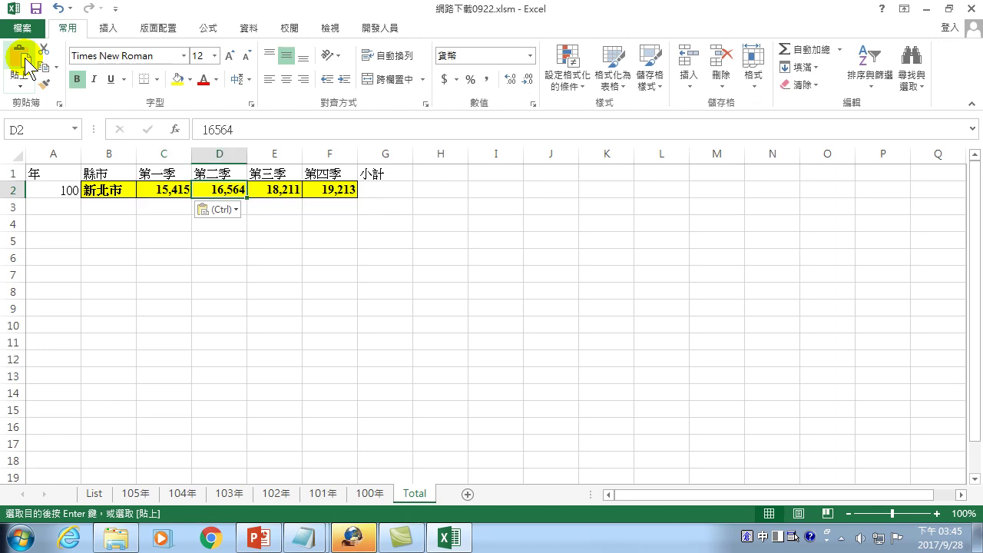
- Copy the second-quarter count 16,564 from 100年 I7 into Total D2, then select E2
left_click(369, 495)
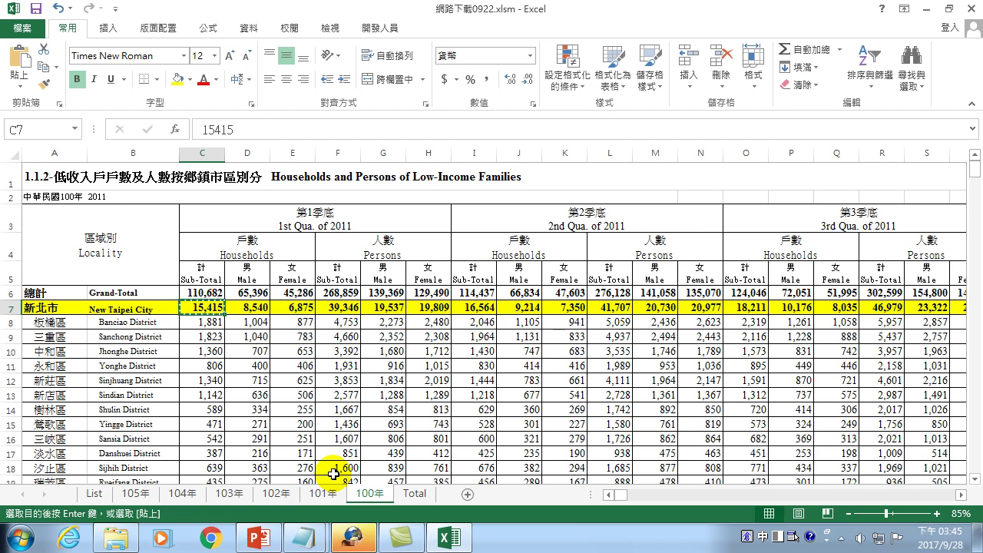
key("Right")
key("Right")
key("Right")
key("Right")
key("Right")
key("Right")
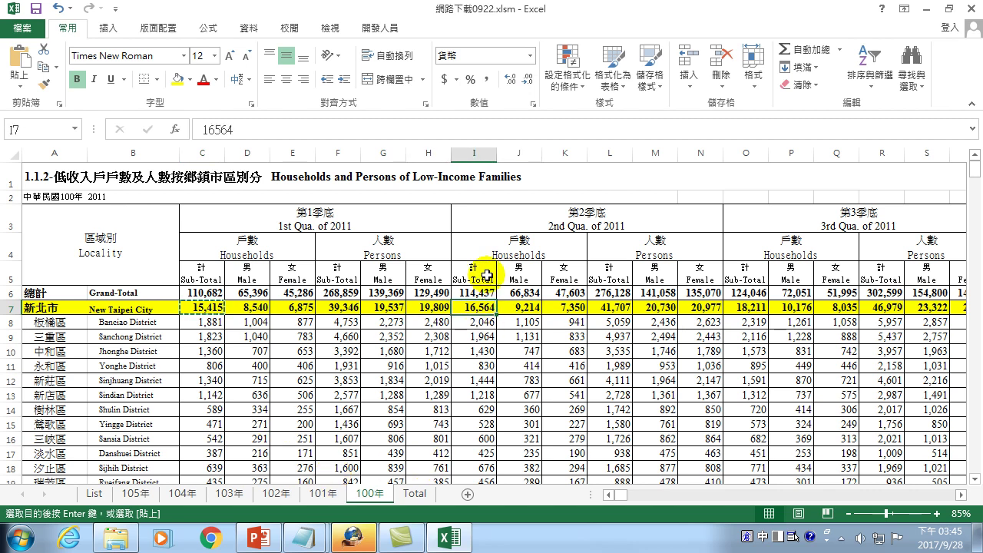
left_click(45, 69)
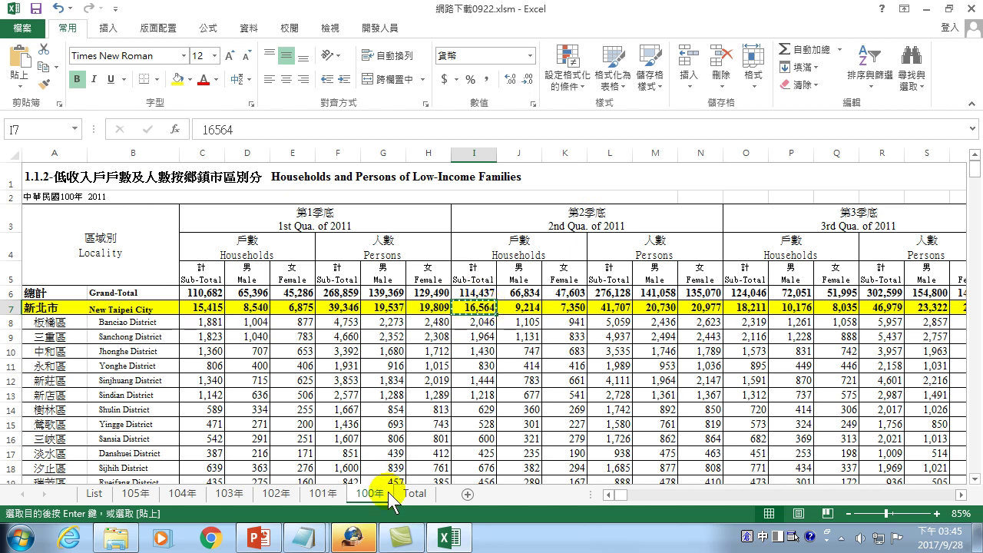
left_click(415, 492)
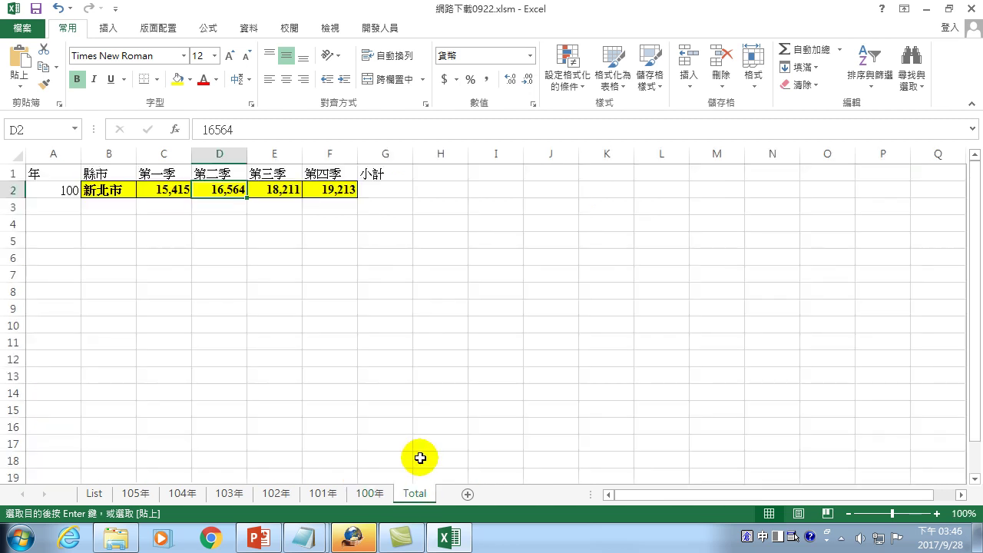
left_click(19, 62)
left_click(44, 66)
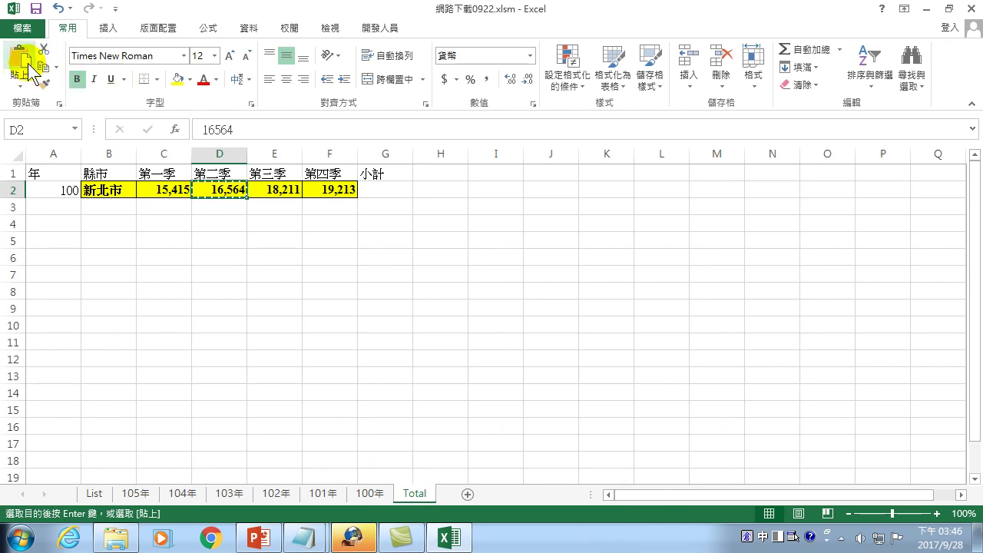
left_click(21, 63)
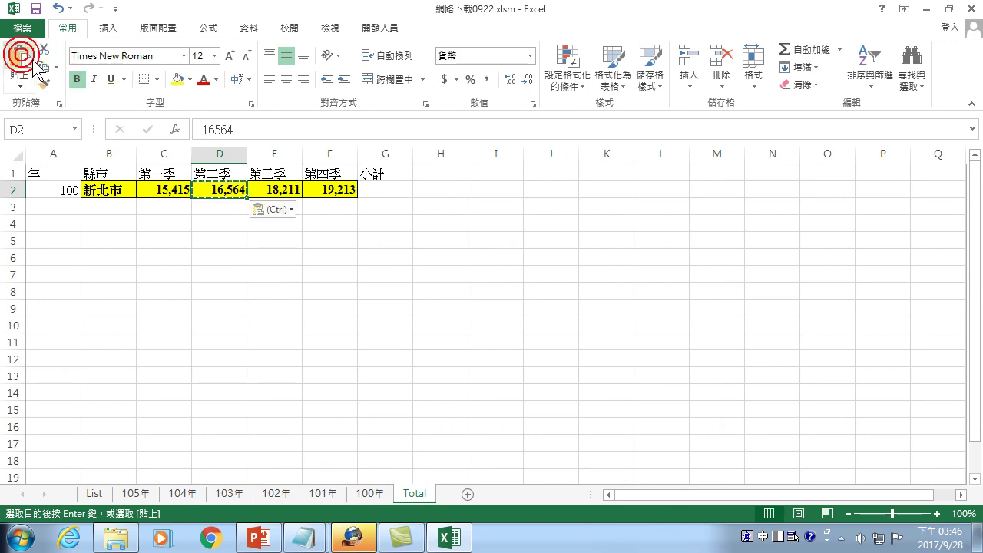
left_click(248, 192)
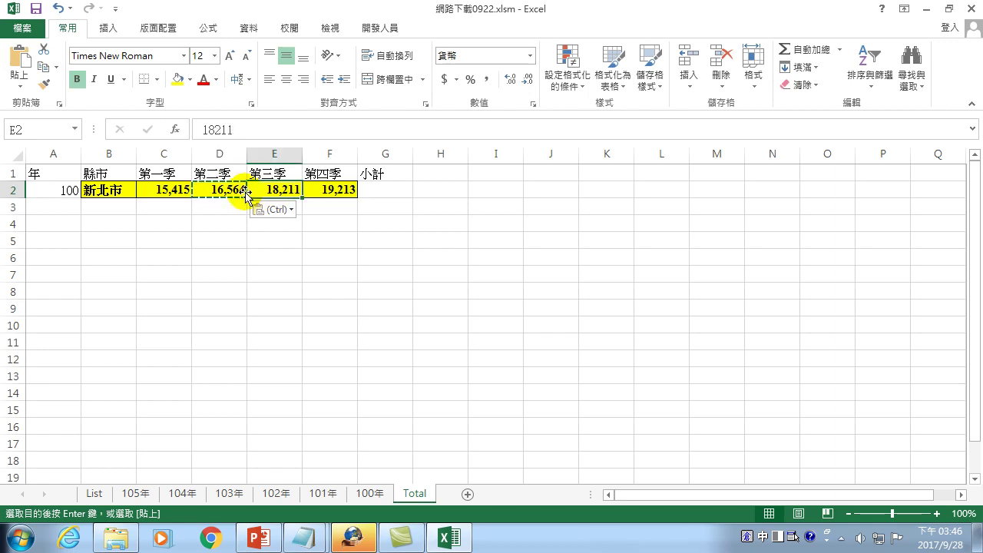
left_click(371, 493)
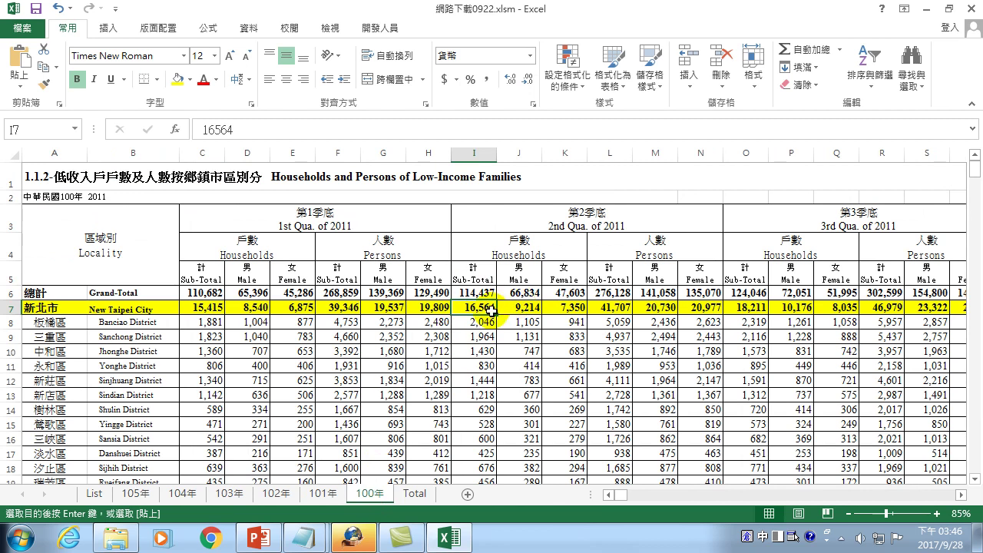
key("Right")
key("Right")
key("Right")
key("Right")
key("Right")
key("Right")
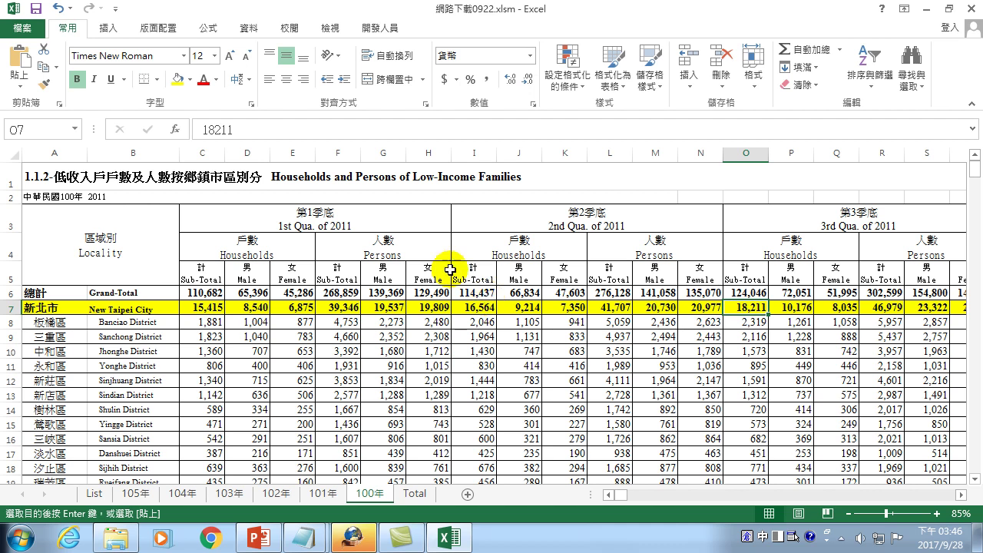
scroll(44, 369, "down", 4)
scroll(44, 379, "down", 7)
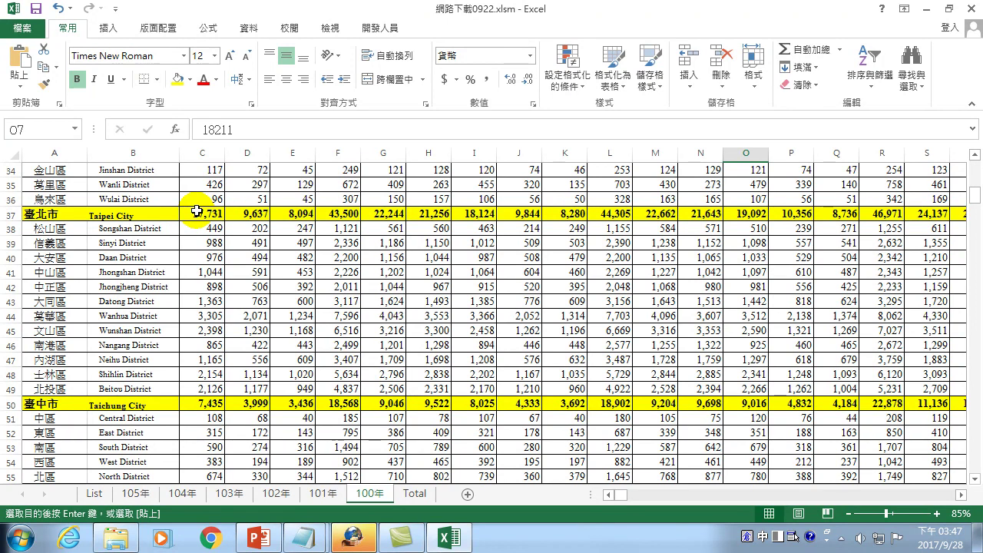
key("ctrl+Home")
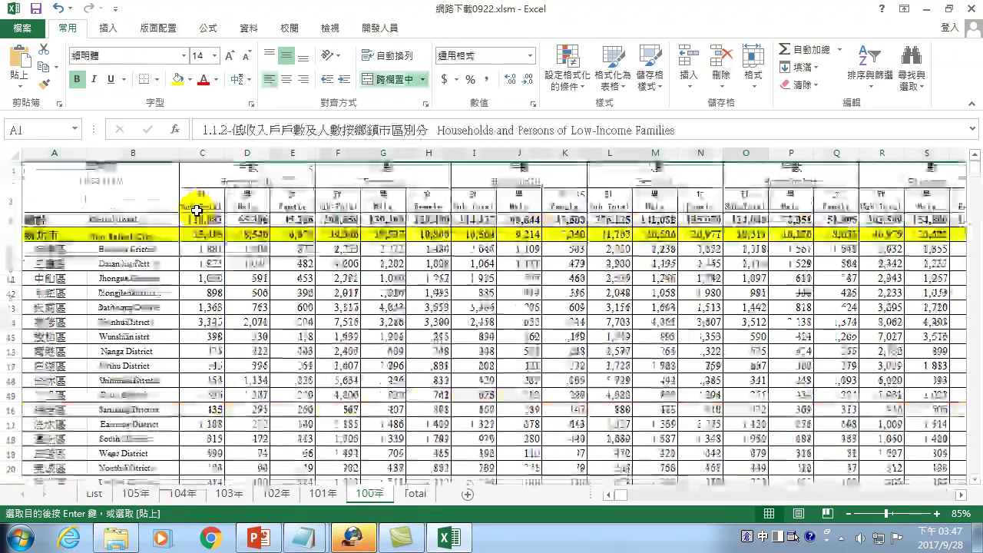
- Cancel the pending copy and clear the 新北市 row B2:F2 on the Total sheet
left_click(414, 494)
key("Escape")
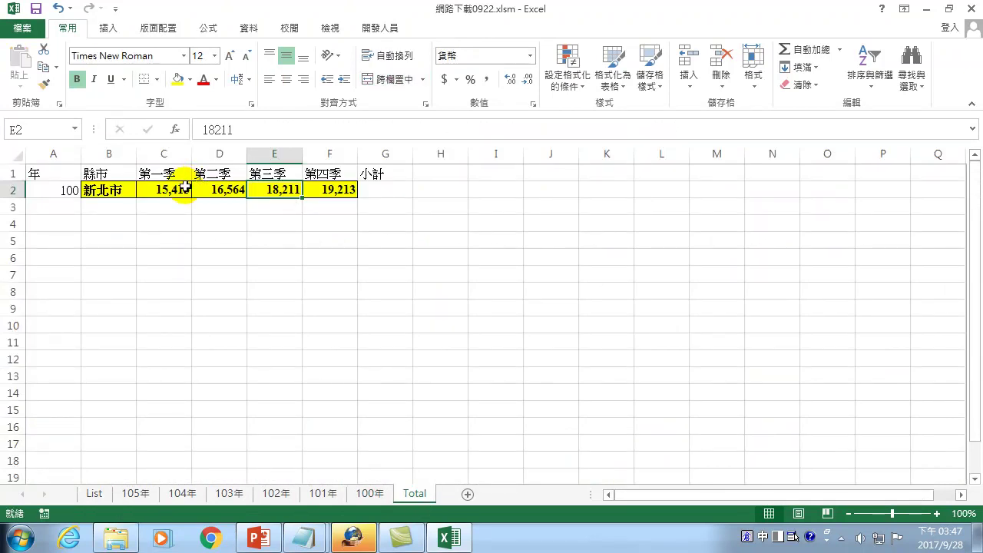
left_click_drag(92, 188, 332, 192)
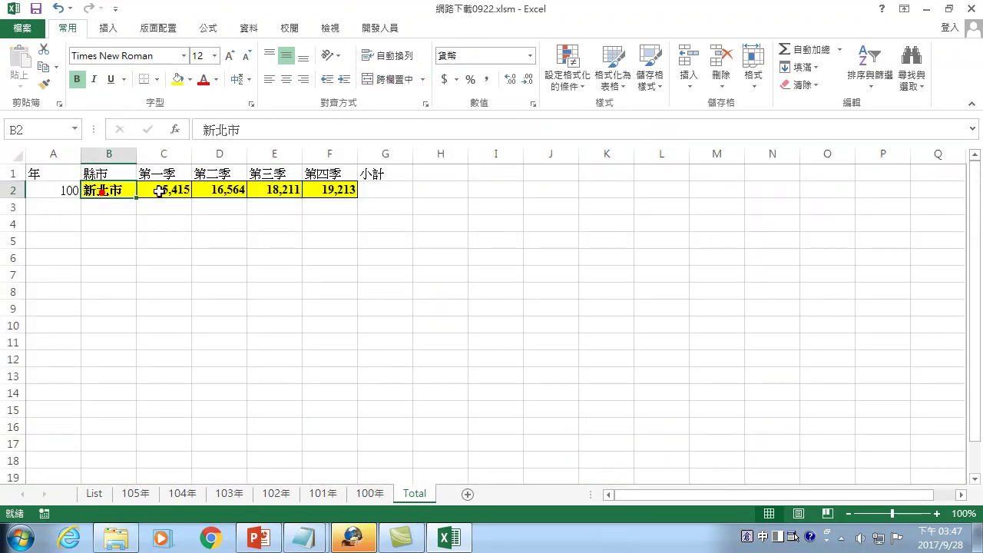
key("Delete")
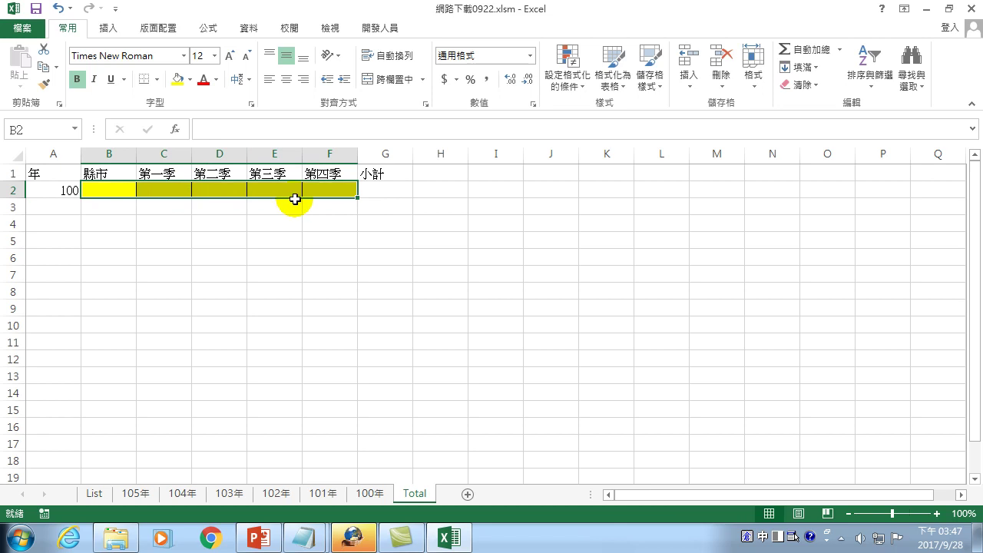
left_click(113, 197)
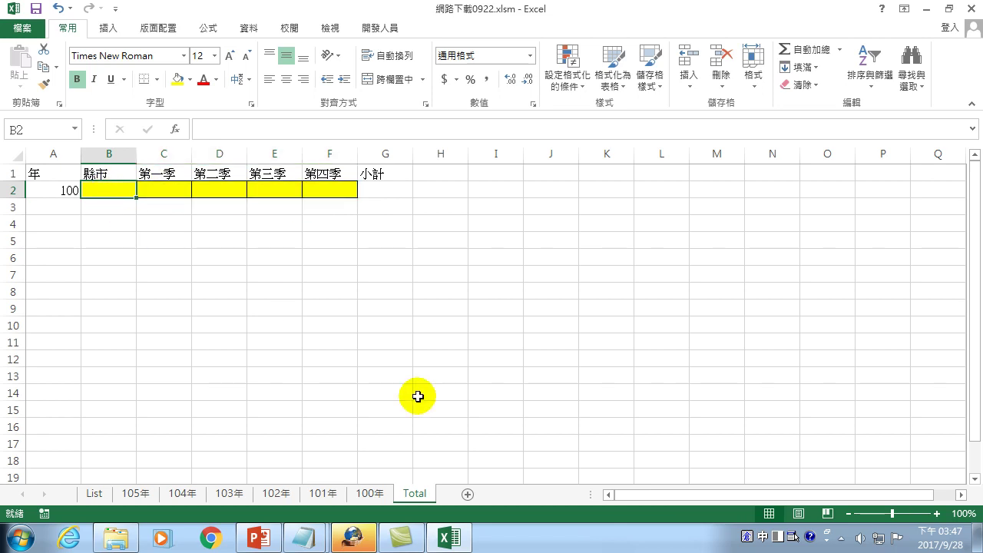
- Look through the 100年 and List sheets, then return to the Total sheet
mouse_move(428, 499)
left_mouse_down()
mouse_move(402, 497)
mouse_move(410, 491)
left_mouse_up()
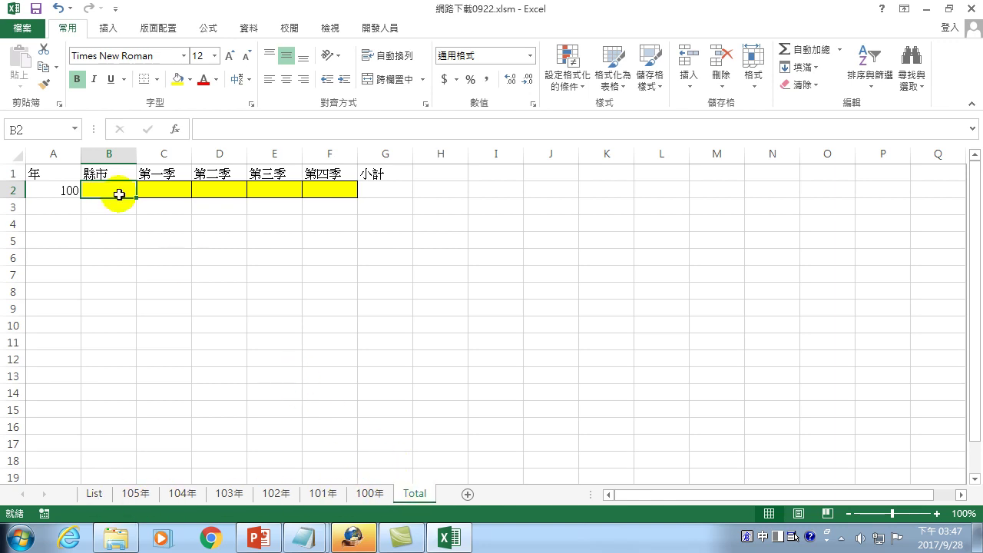
key("ctrl+Page_Up")
left_click(94, 496)
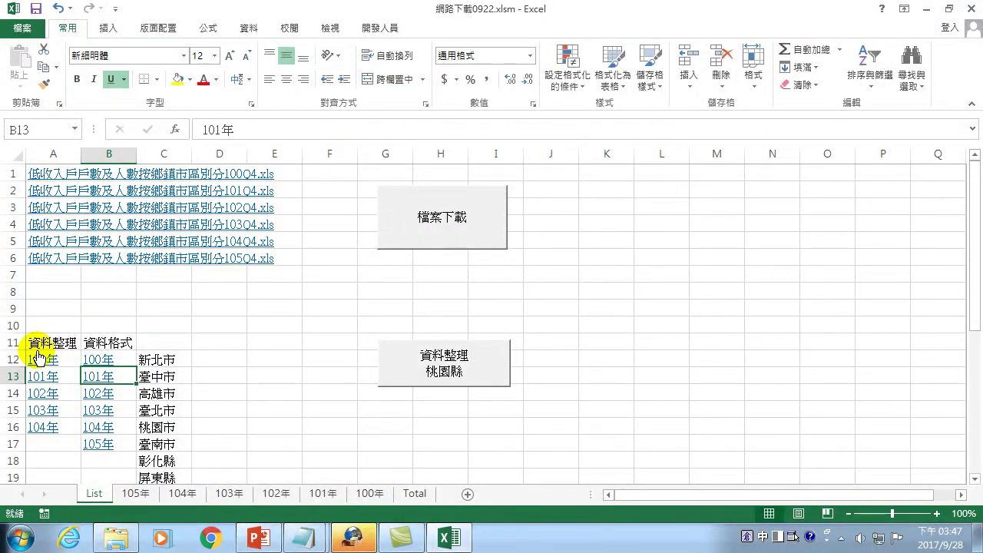
left_click(407, 494)
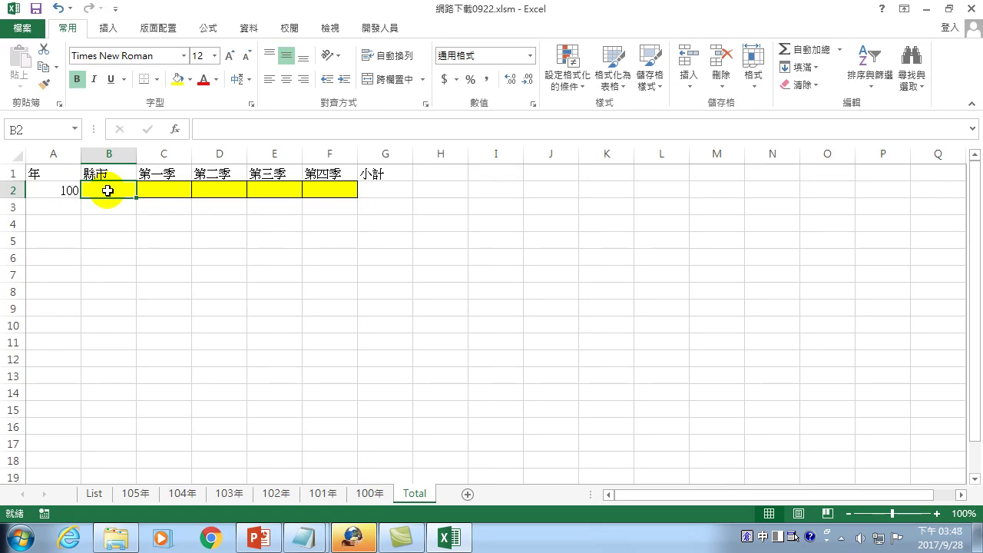
- Re-enter 新北市 in B2 and type 臺北市 into B3
type("新北市")
key("Return")
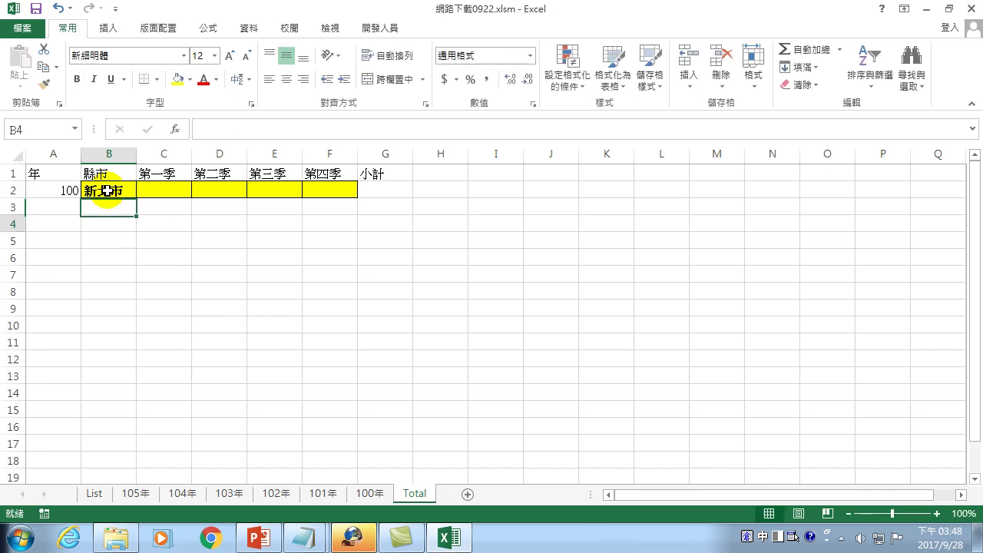
left_click(106, 190)
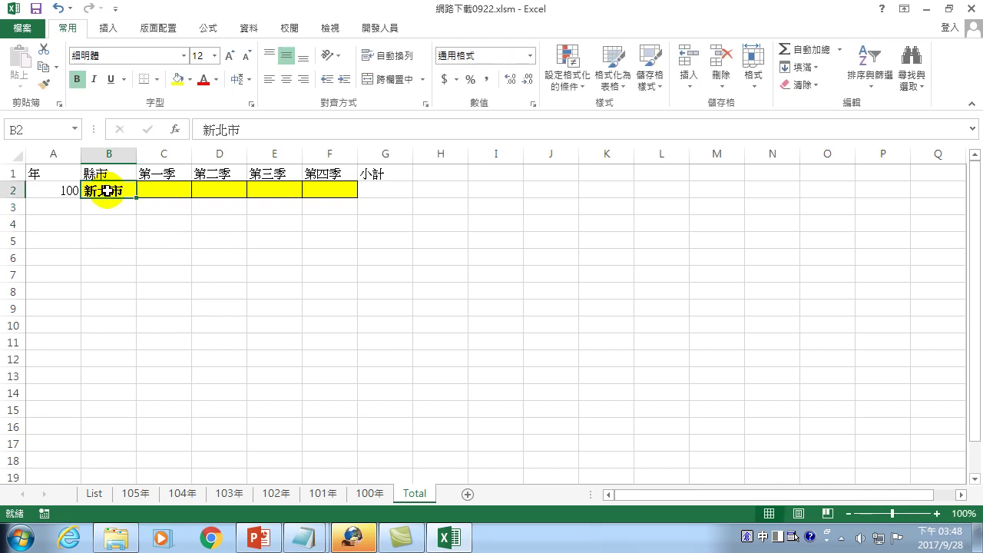
key("Return")
type("grb")
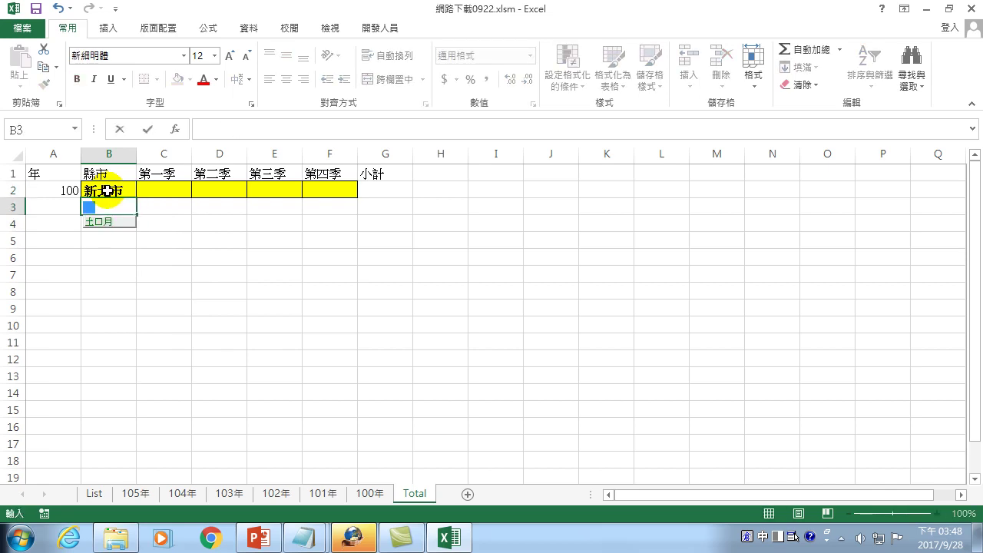
key("space")
key("1")
key("1")
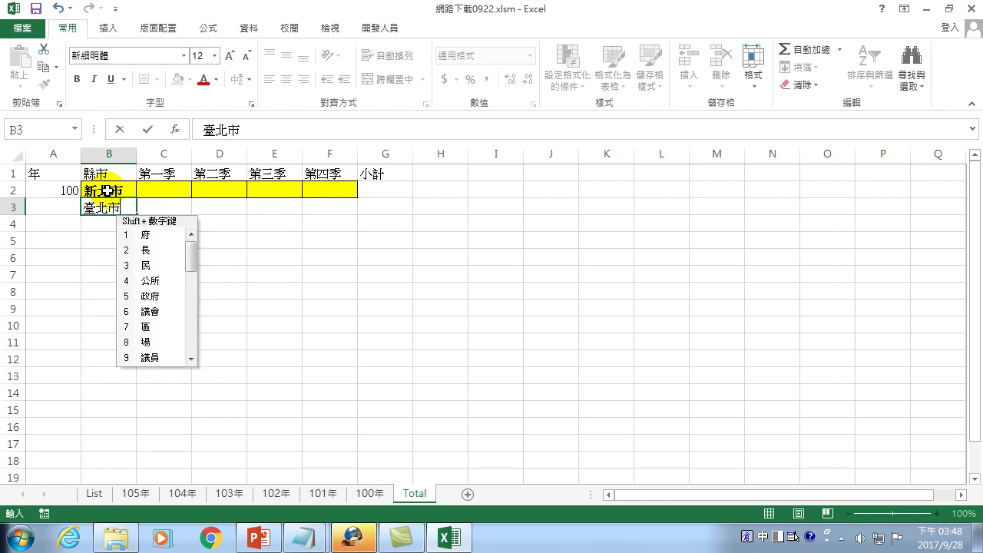
key("Return")
- Enter year 100 in A3 and turn on Use Relative References for macro recording
key("Up")
key("Left")
type("100")
key("Return")
key("Up")
left_click(106, 190)
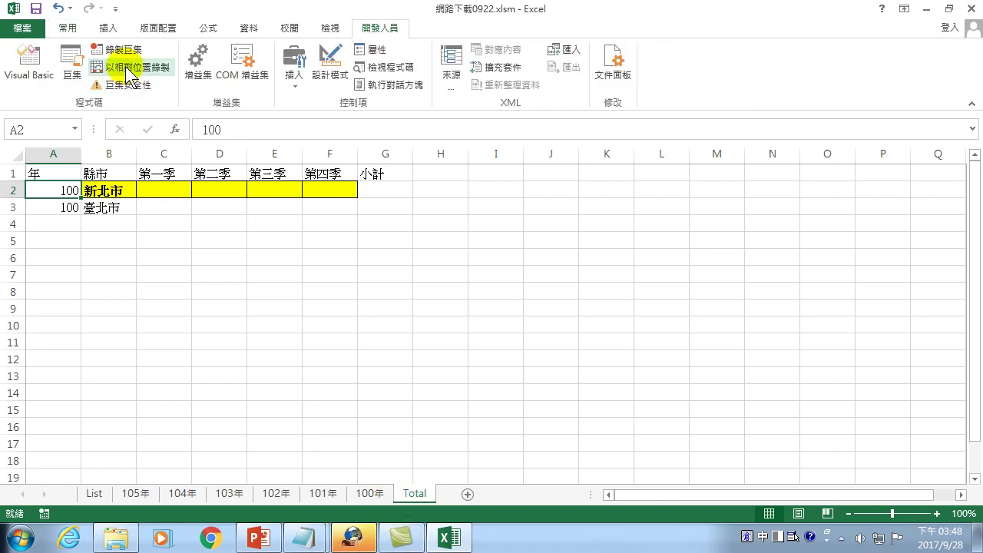
left_click(125, 66)
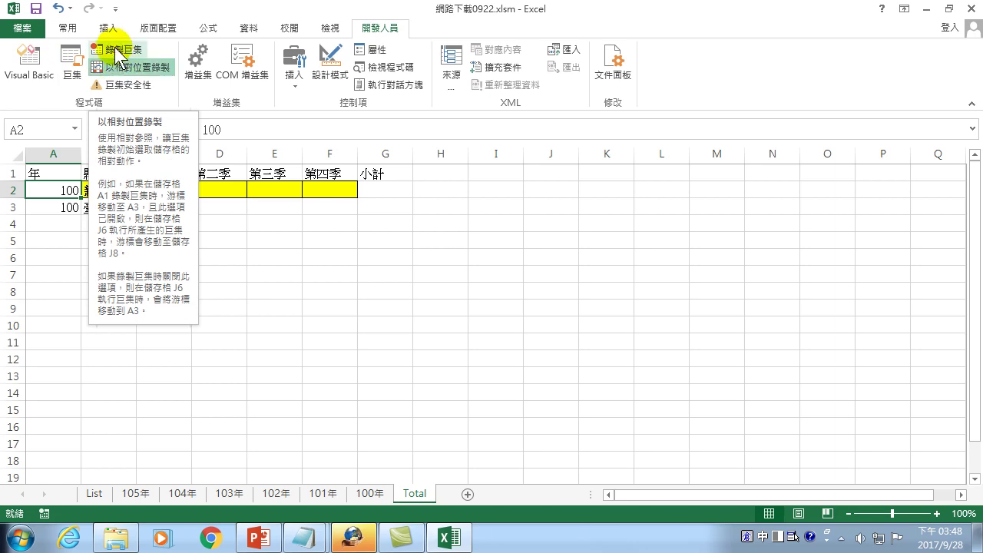
- Start recording a macro named 收集資料1 with no shortcut key
left_click(117, 51)
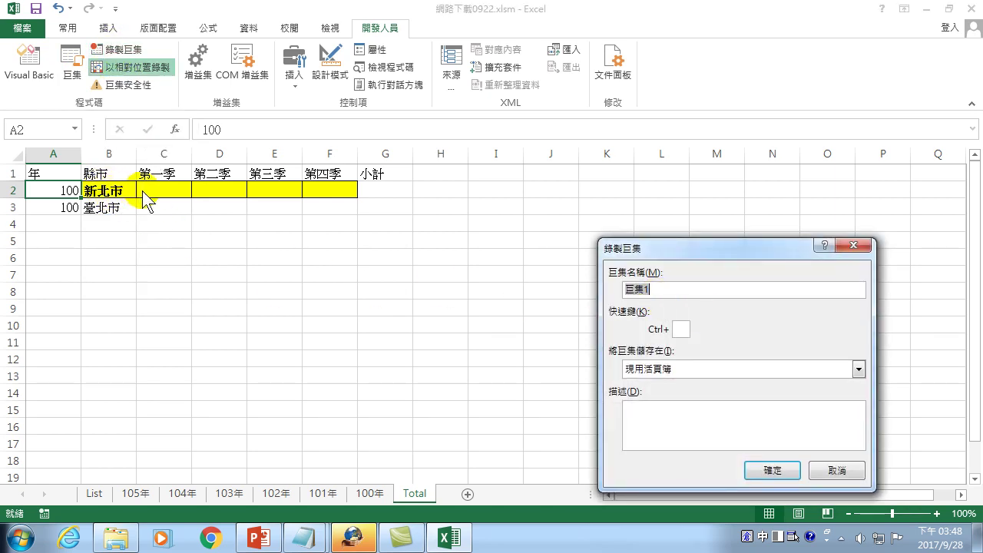
key("BackSpace")
type("收集資料1")
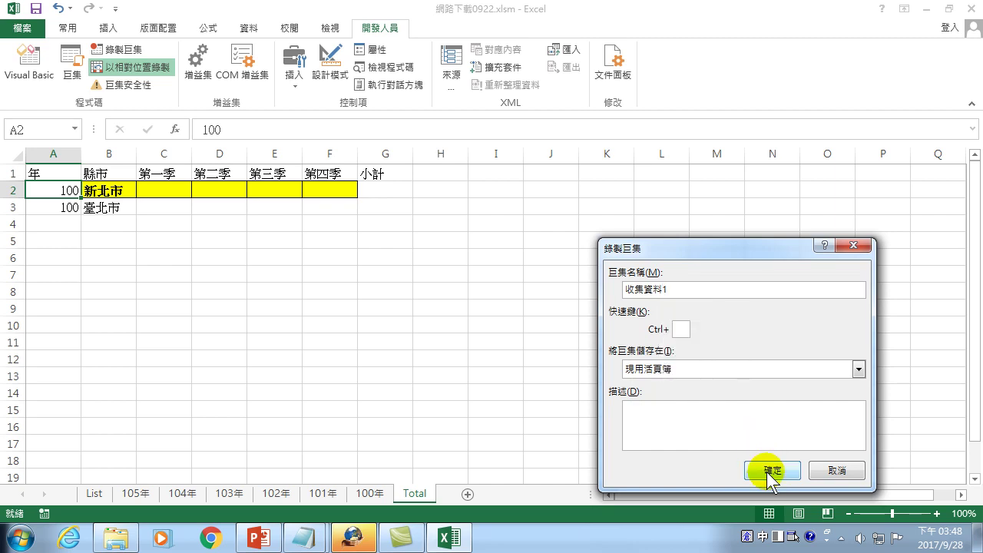
left_click(768, 470)
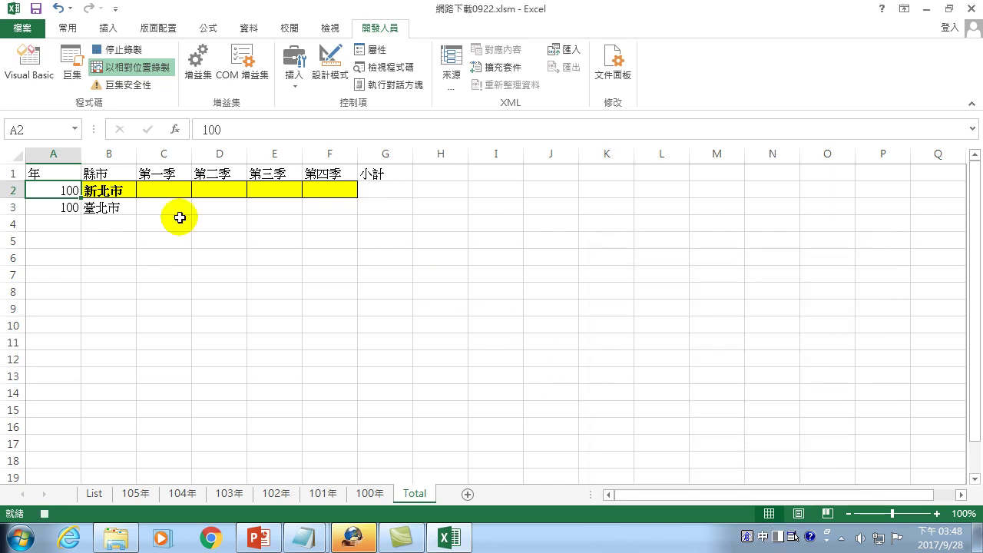
- Hyperlink A2's year 100 to the 100年 sheet, then follow that link
right_click(65, 192)
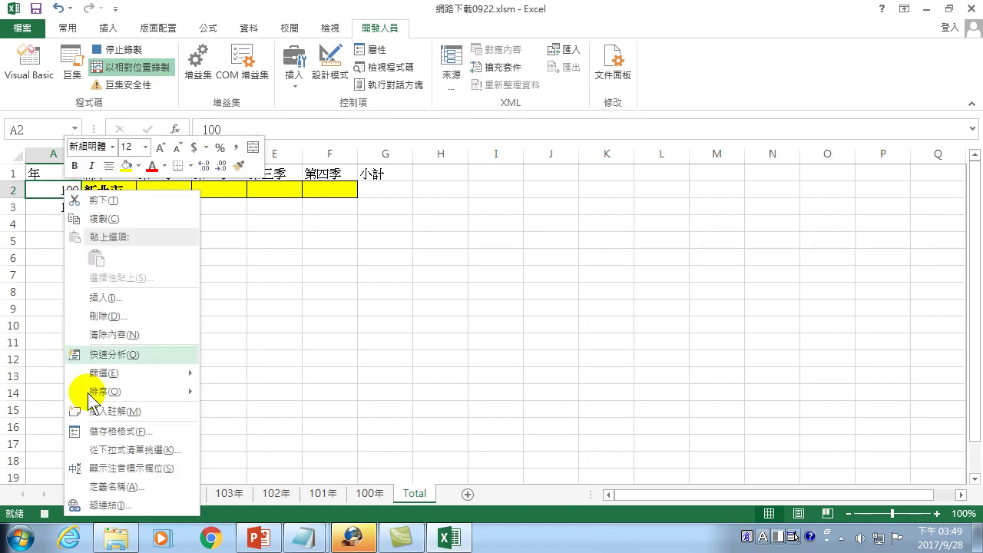
left_click(109, 504)
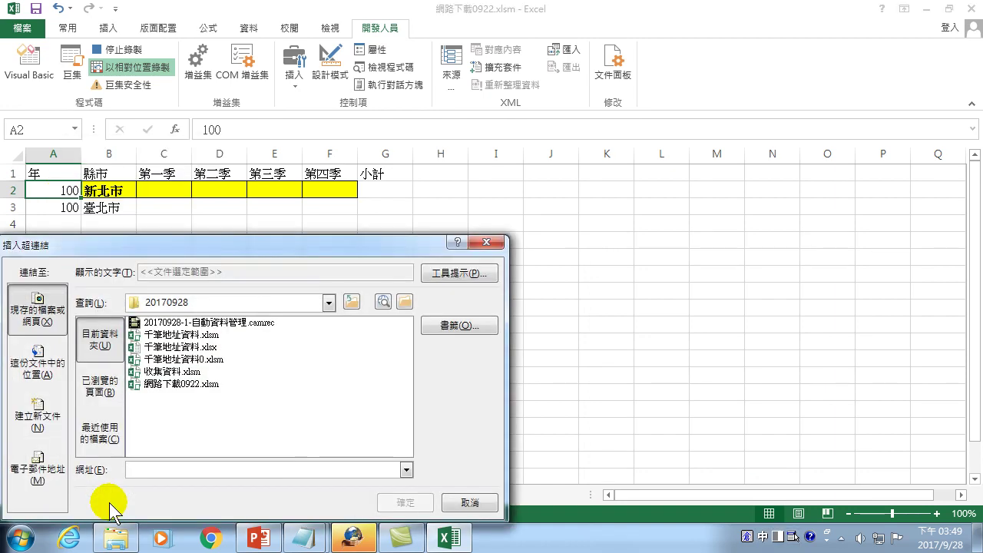
left_click(37, 361)
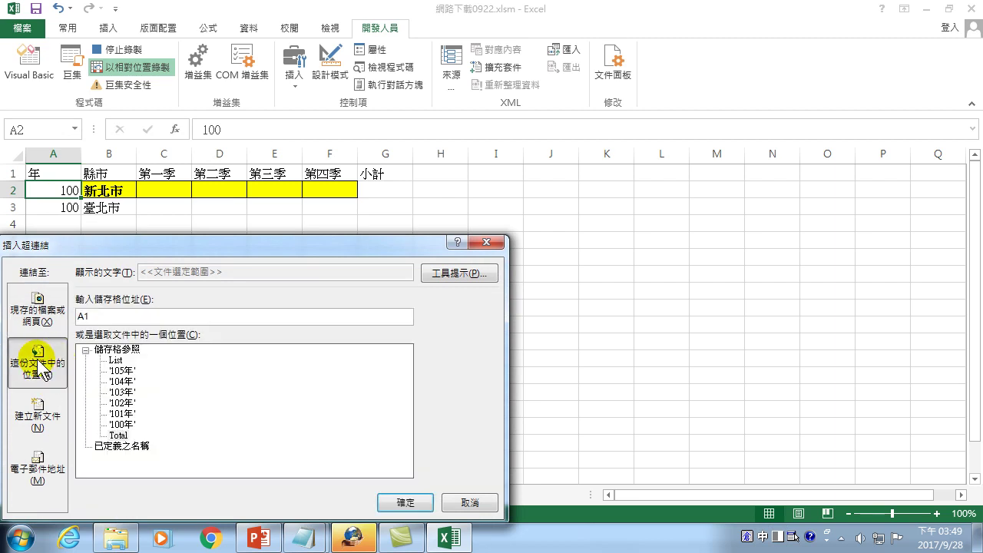
left_click(121, 424)
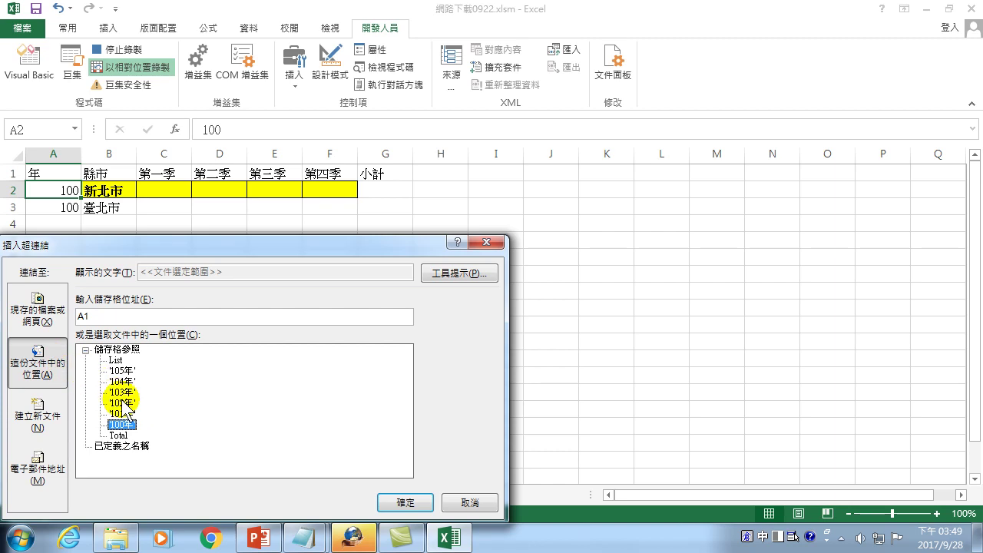
left_click(406, 503)
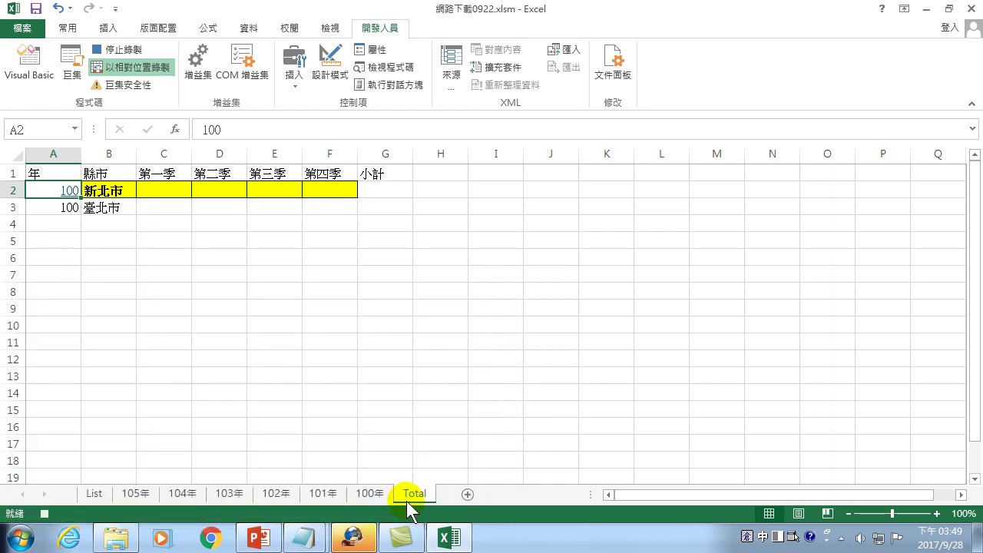
right_click(72, 191)
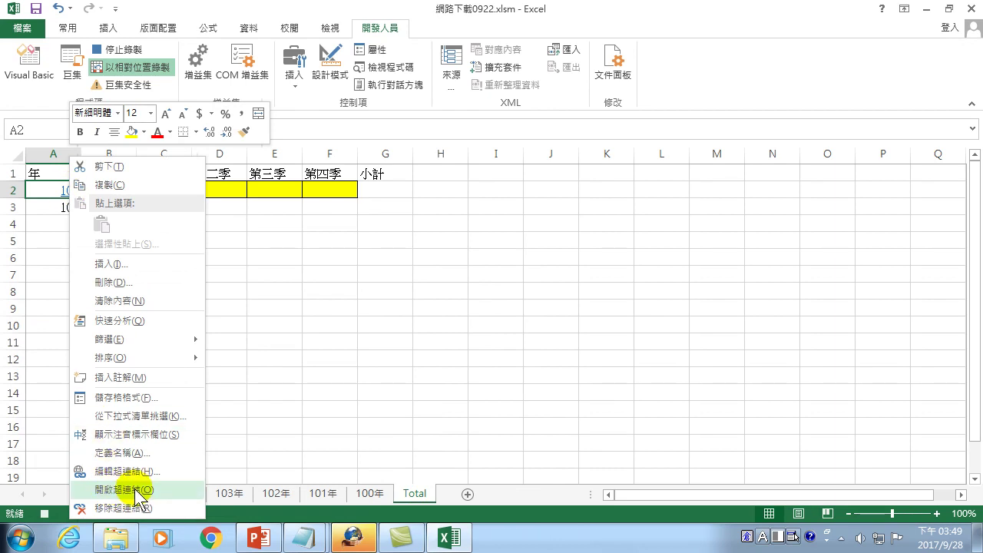
left_click(124, 490)
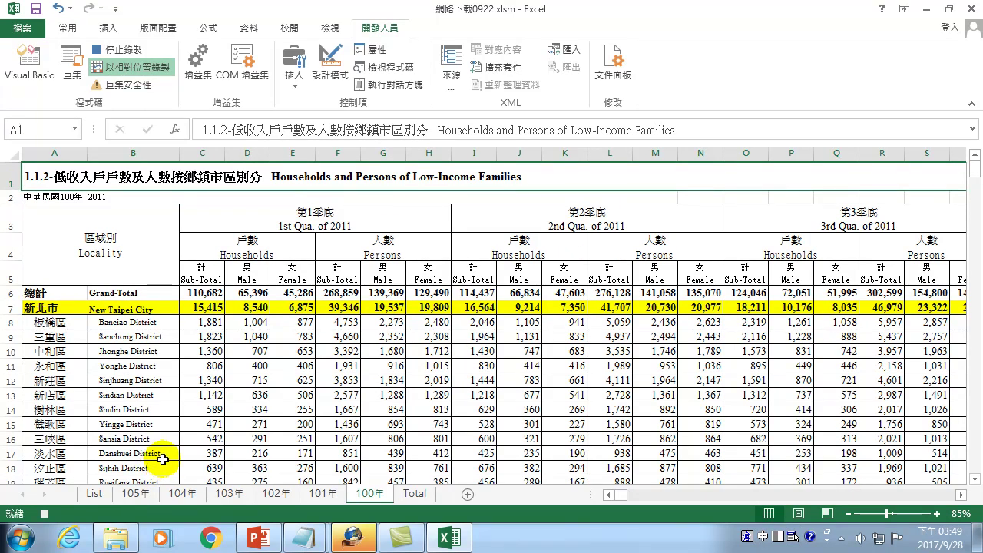
- Find 新北市 on the 100年 sheet and copy its first-quarter count 15,415 from C7
left_click(68, 27)
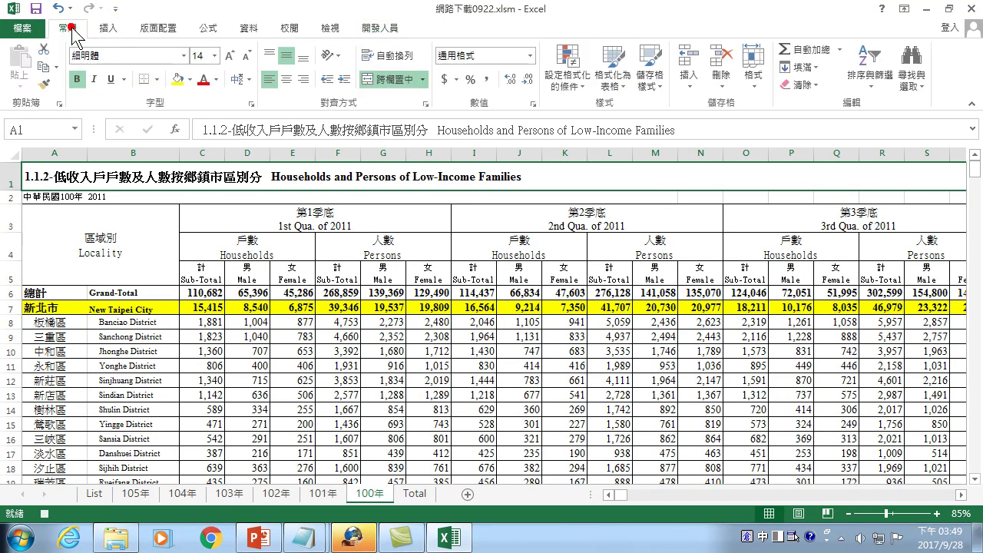
left_click(910, 77)
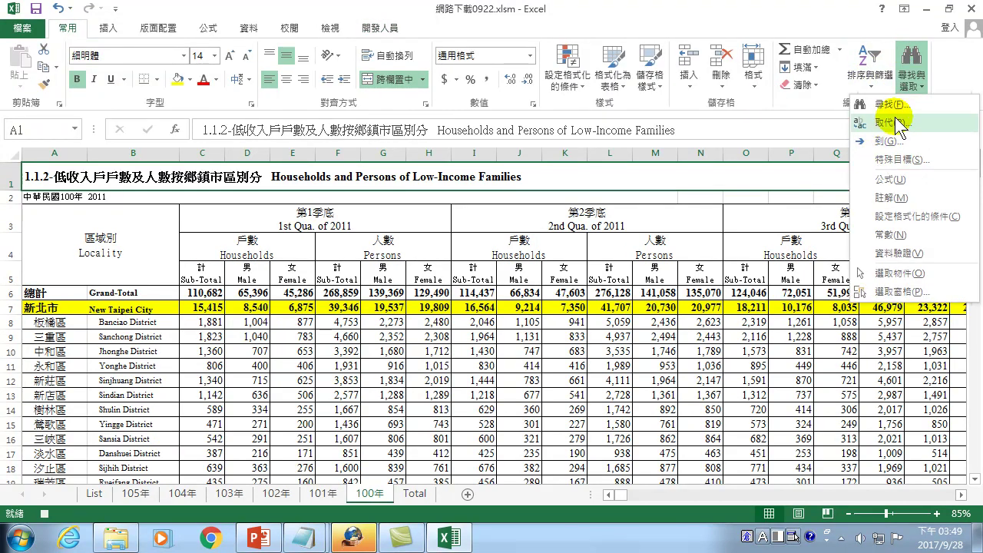
left_click(892, 104)
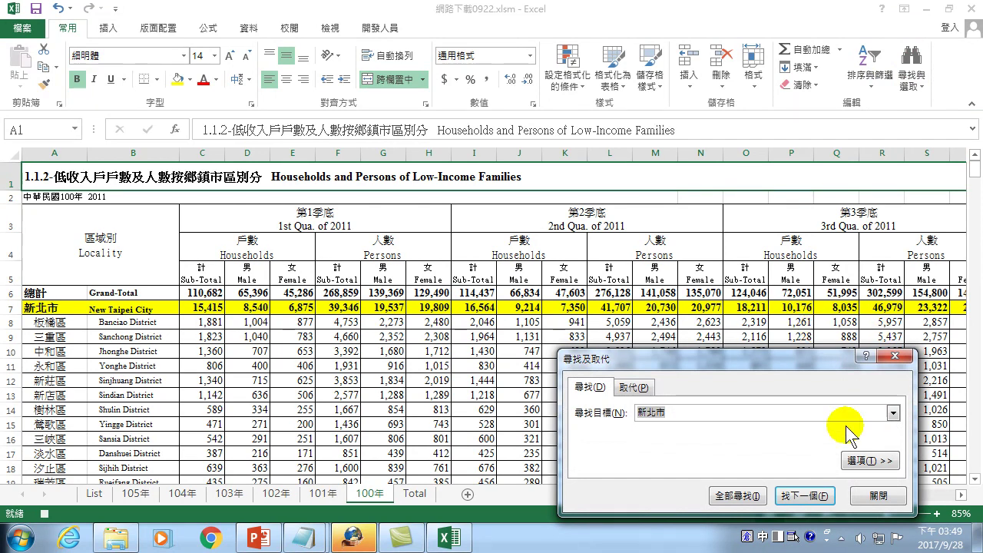
left_click(789, 495)
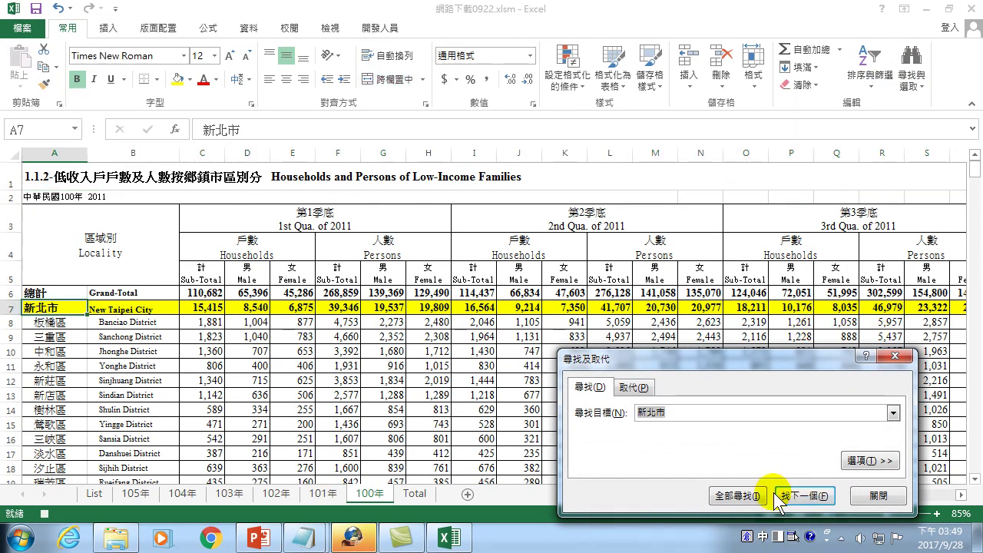
left_click(875, 495)
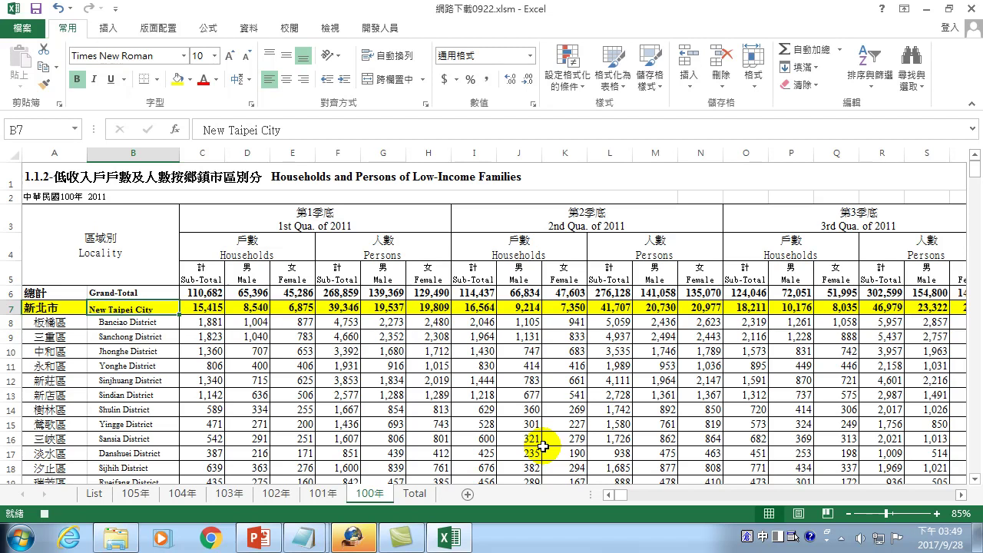
key("Right")
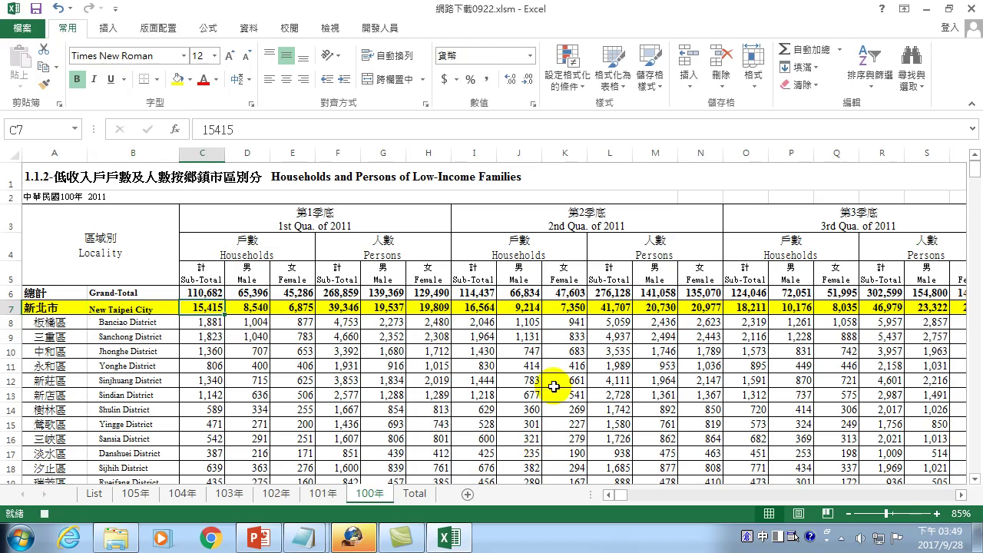
left_click(44, 69)
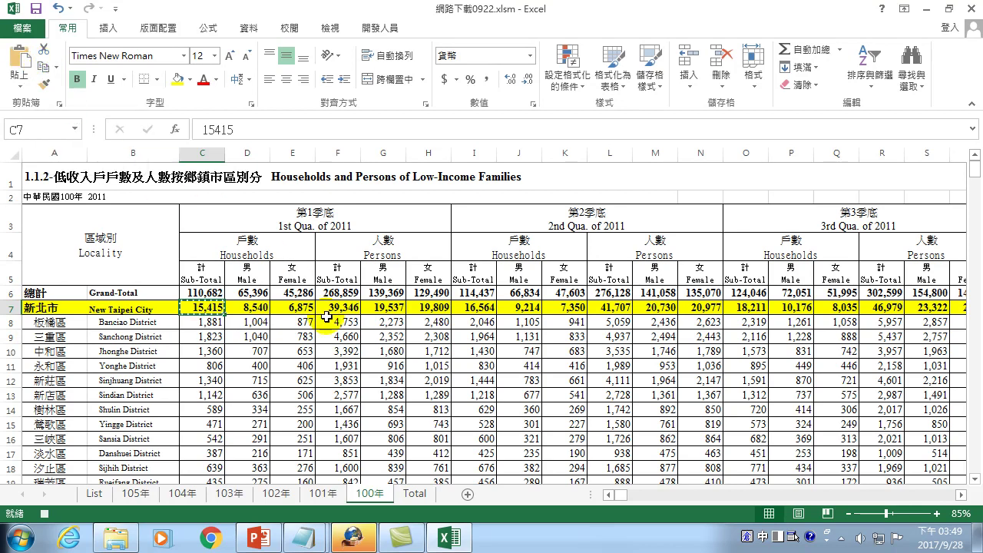
- Paste 15,415 into C2 of the Total sheet as 新北市's first quarter
left_click(415, 494)
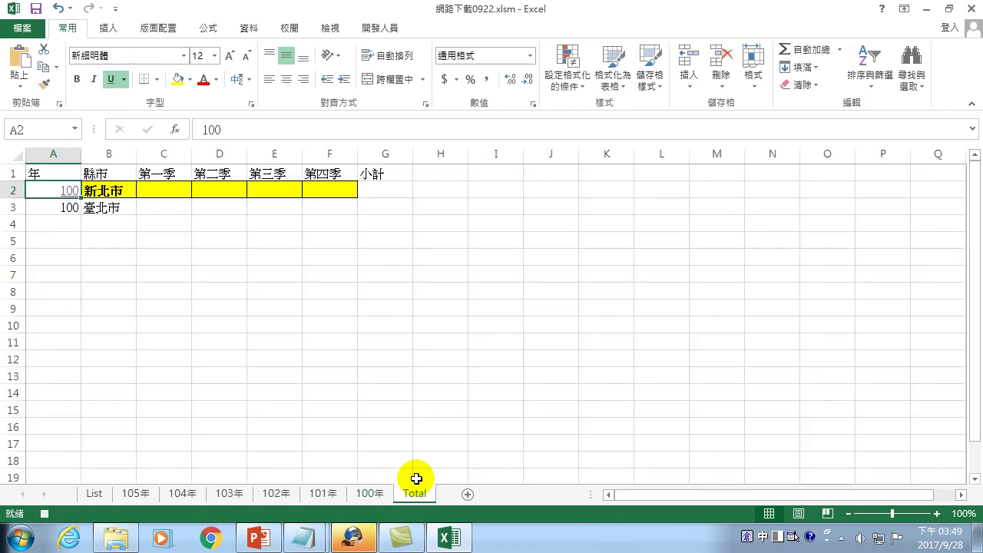
key("Right")
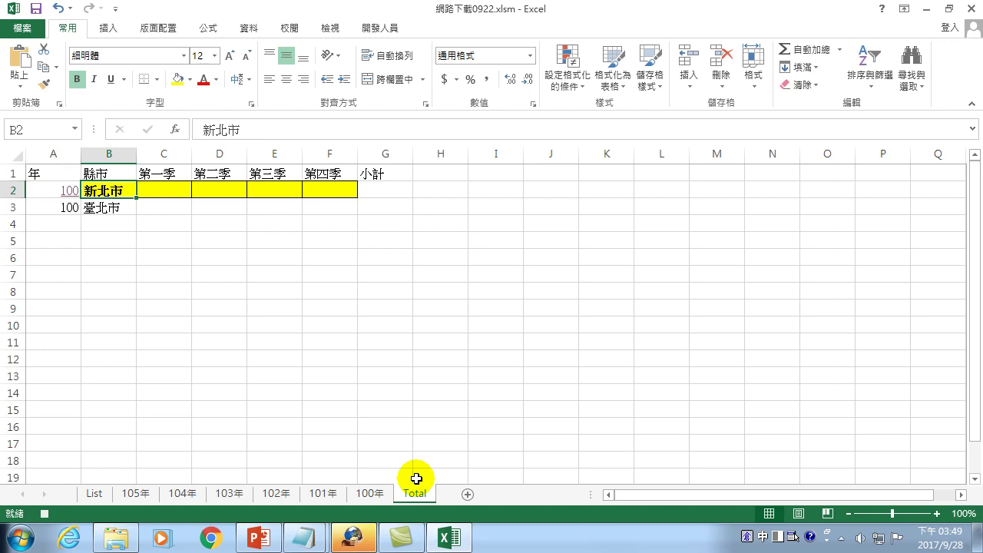
key("Right")
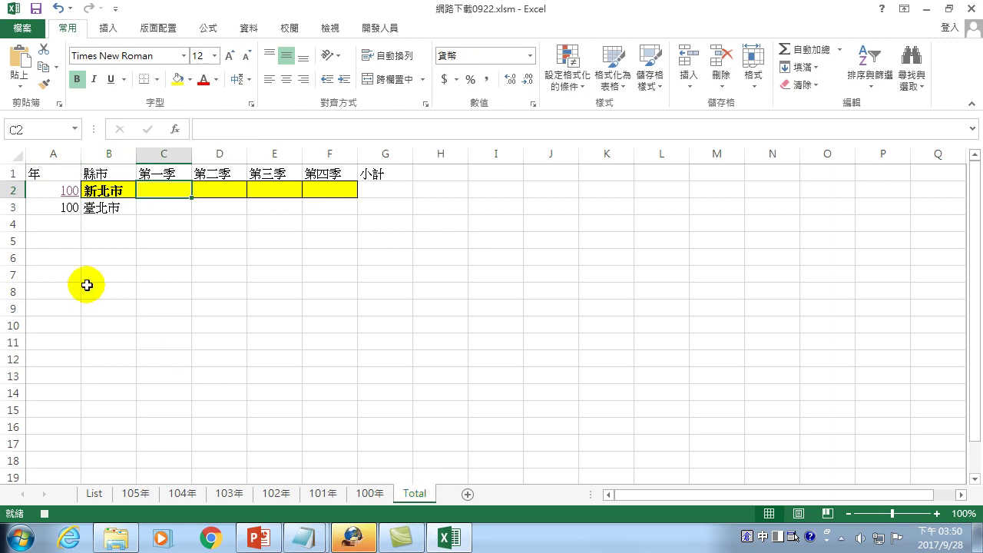
left_click(17, 58)
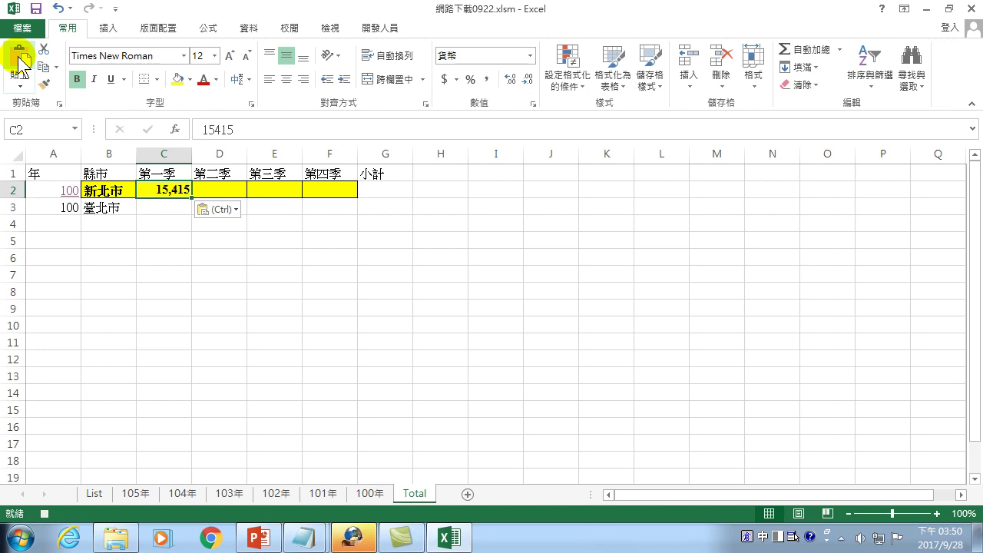
key("Right")
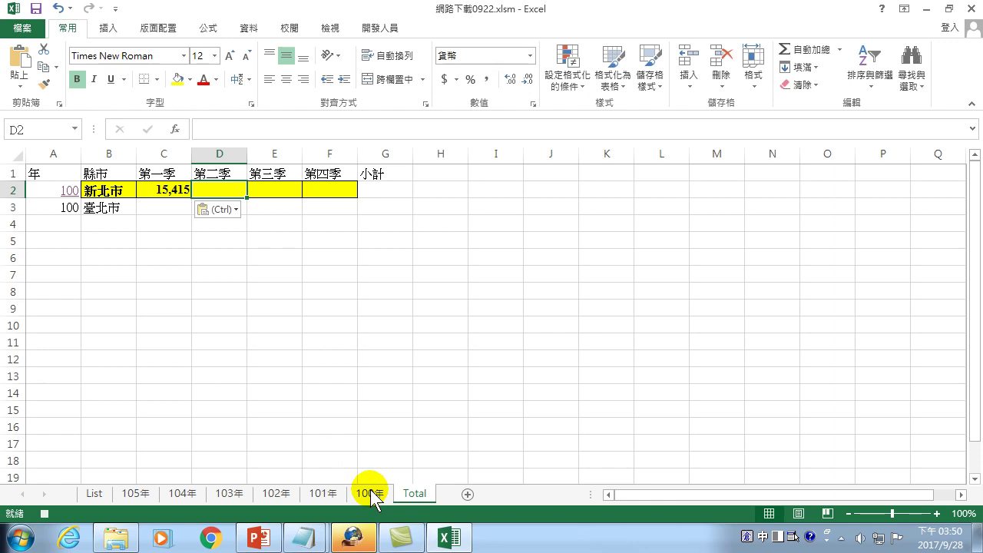
- Copy the second-quarter count 16,564 from the 100年 sheet into Total D2
left_click(371, 493)
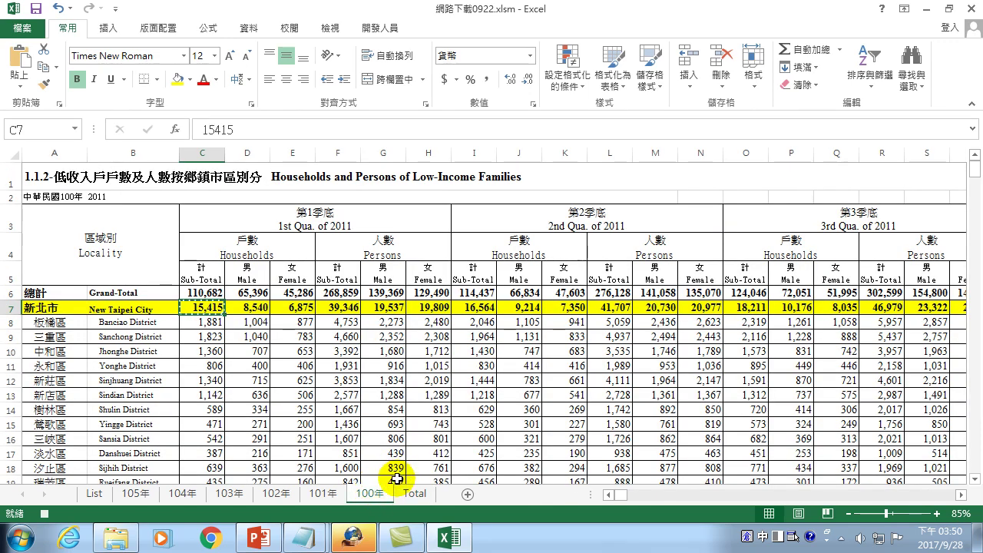
key("Right")
key("Right")
key("Right")
key("Right")
key("Right")
key("Right")
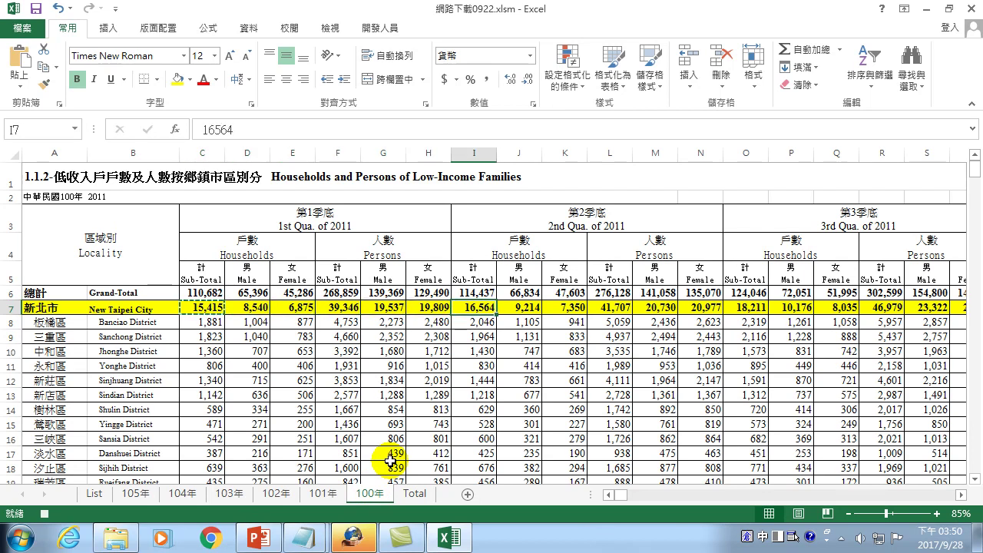
left_click(43, 67)
left_click(422, 494)
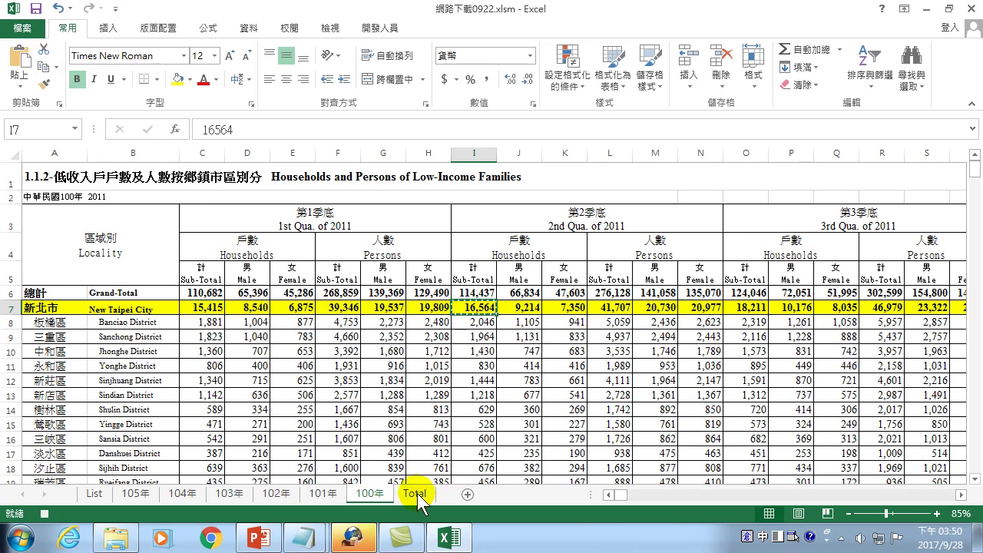
left_click(417, 493)
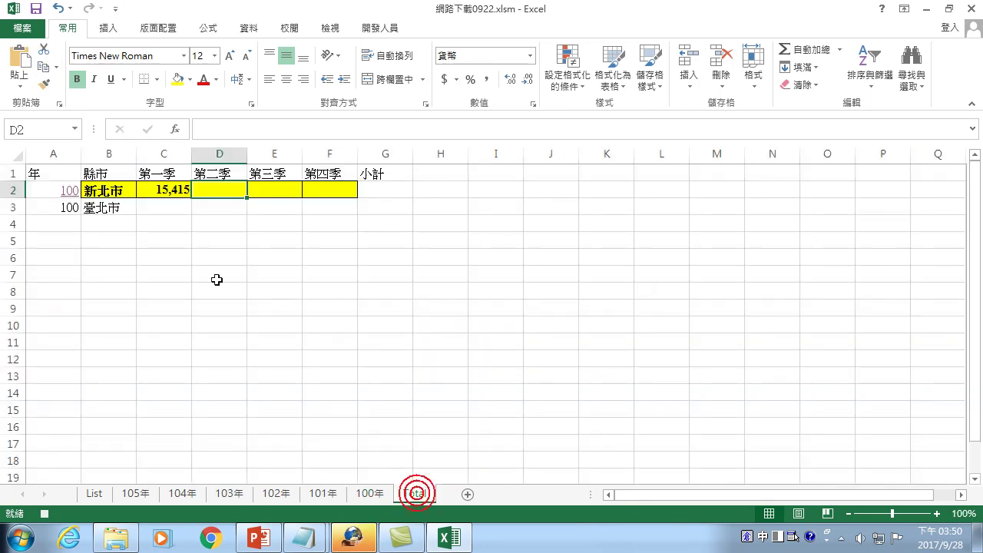
left_click(23, 64)
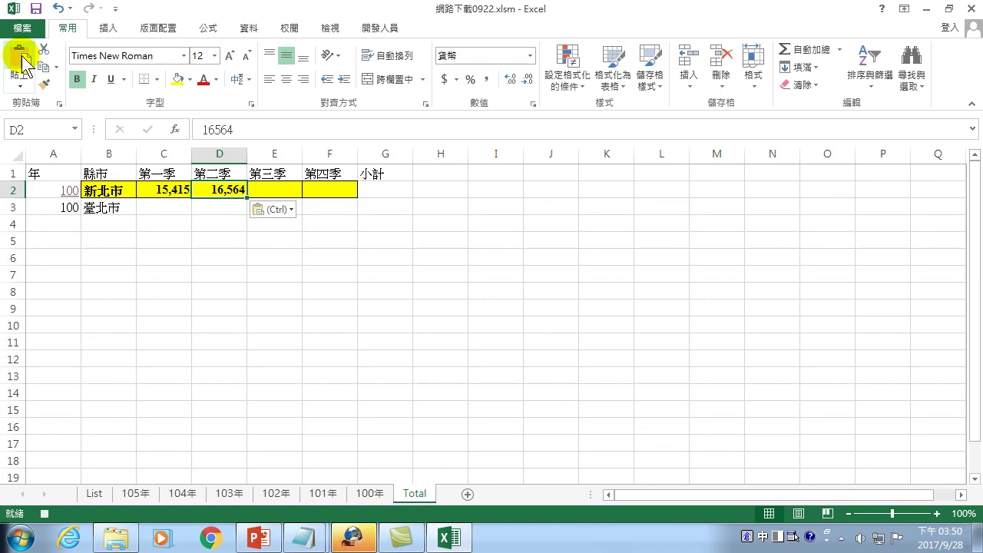
key("Right")
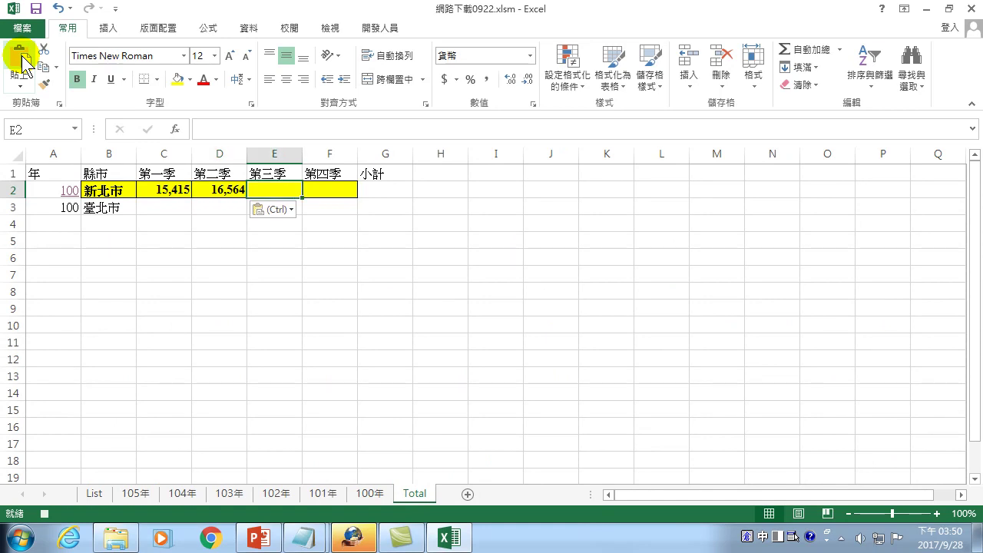
- Copy the third-quarter count 18,211 from the 100年 sheet into Total E2
left_click(371, 491)
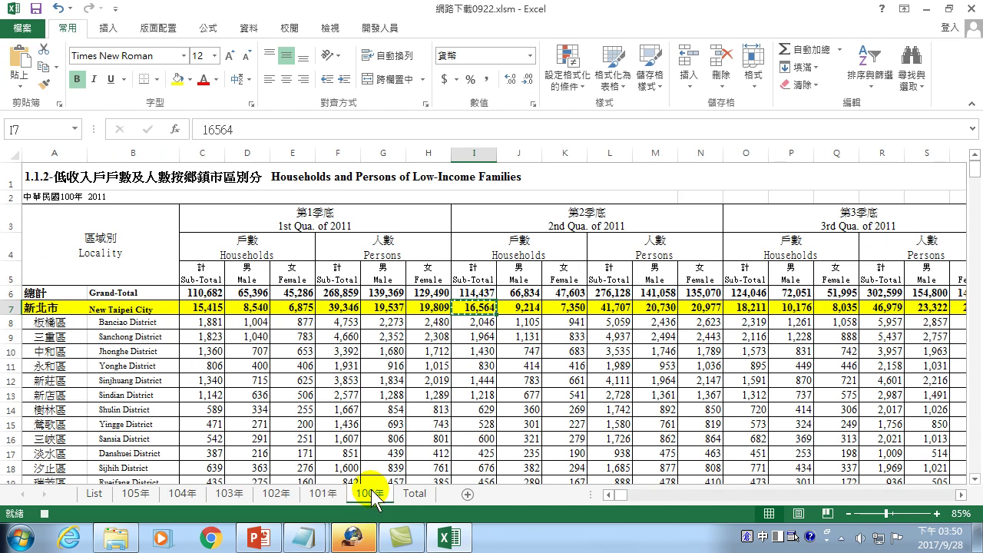
key("Right")
key("Right")
key("Right")
key("Right")
key("Right")
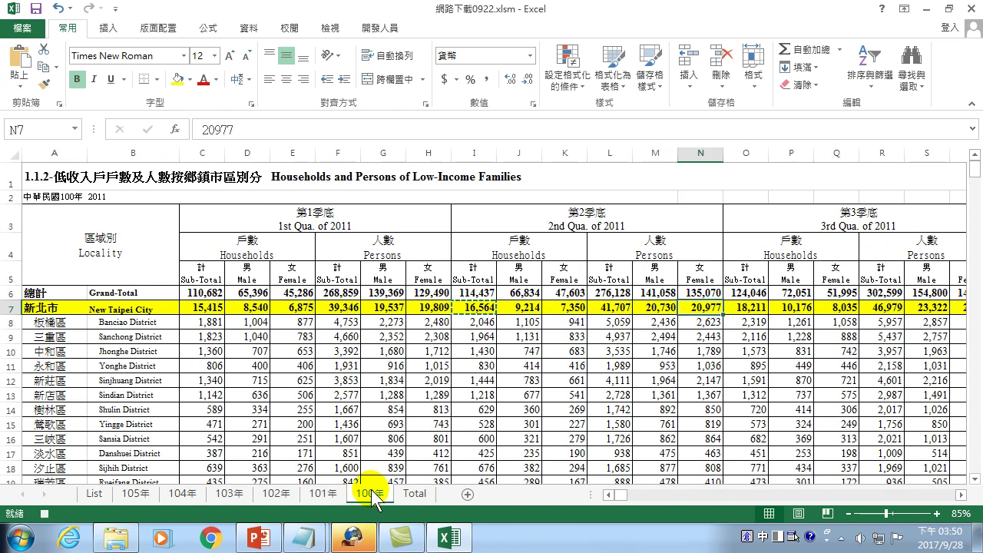
key("Right")
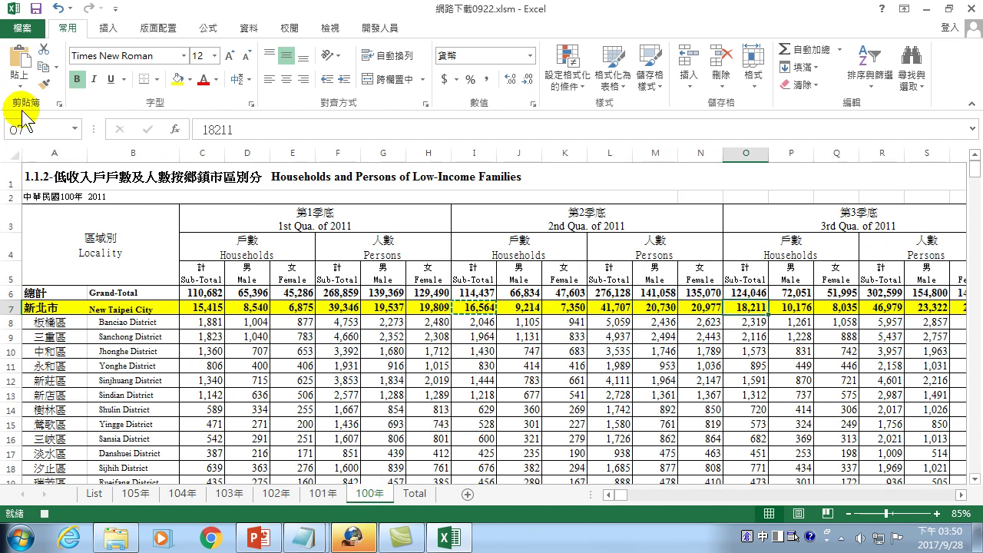
left_click(44, 68)
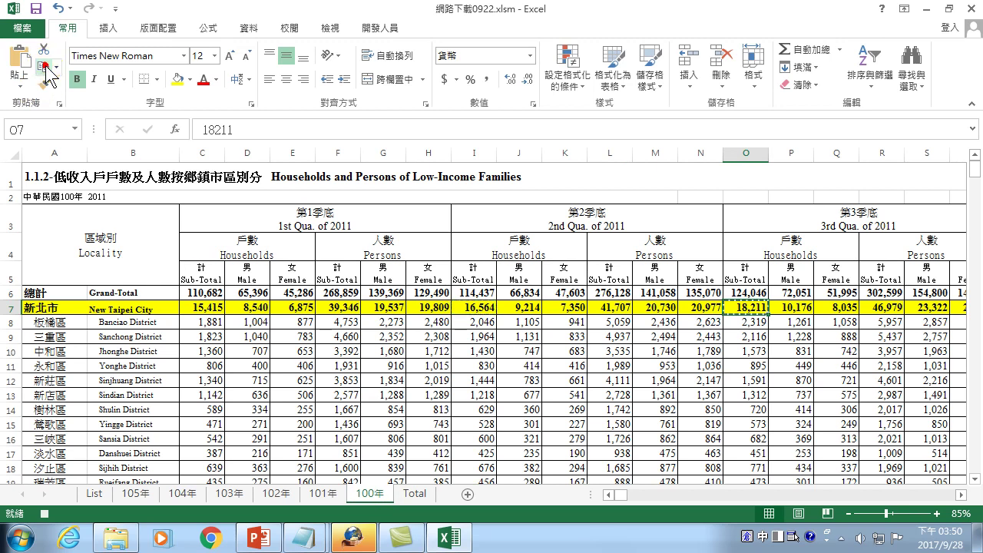
left_click(423, 494)
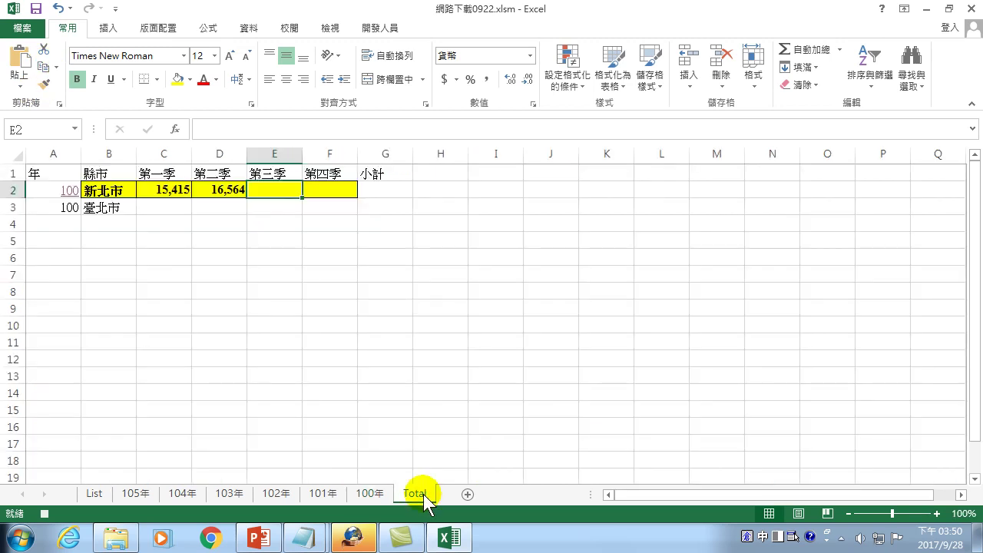
left_click(21, 60)
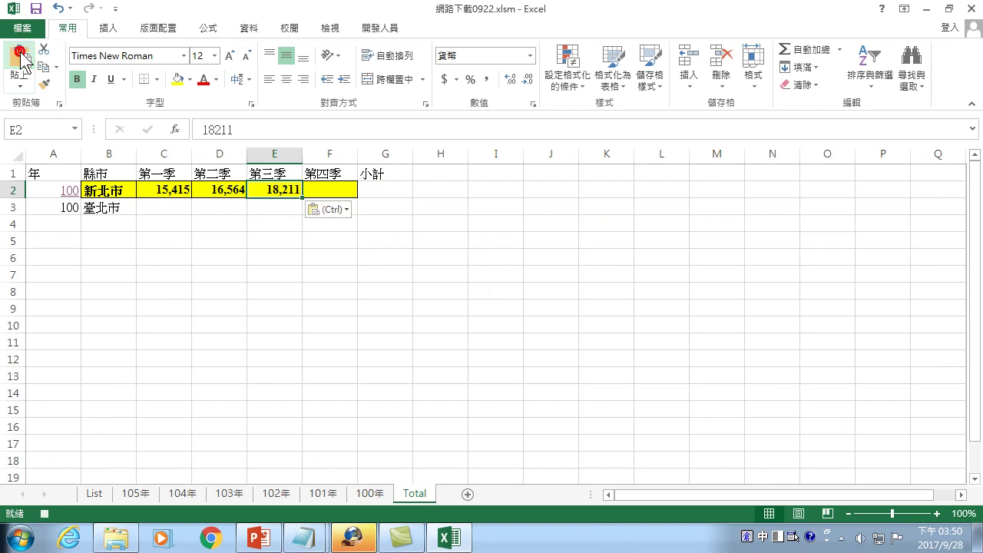
key("Right")
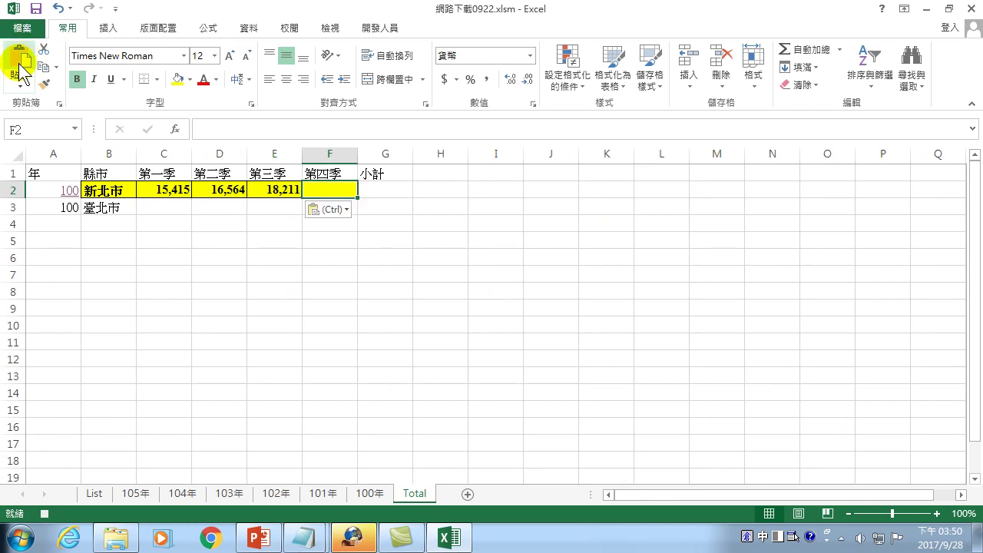
- Copy the fourth-quarter count 19,213 into Total F2, then select A3
left_click(369, 492)
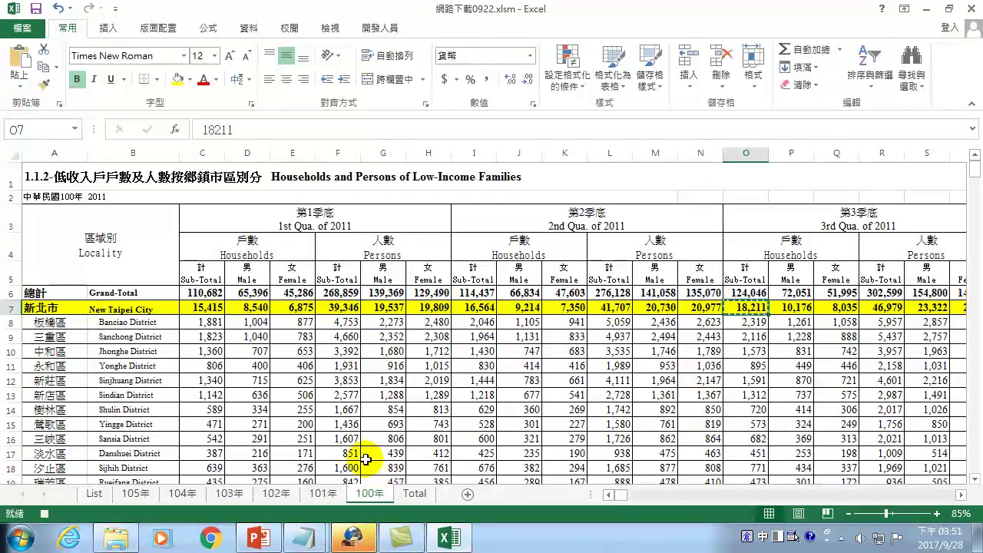
key("Right")
key("Right")
key("Right")
key("Right")
key("Right")
key("Right")
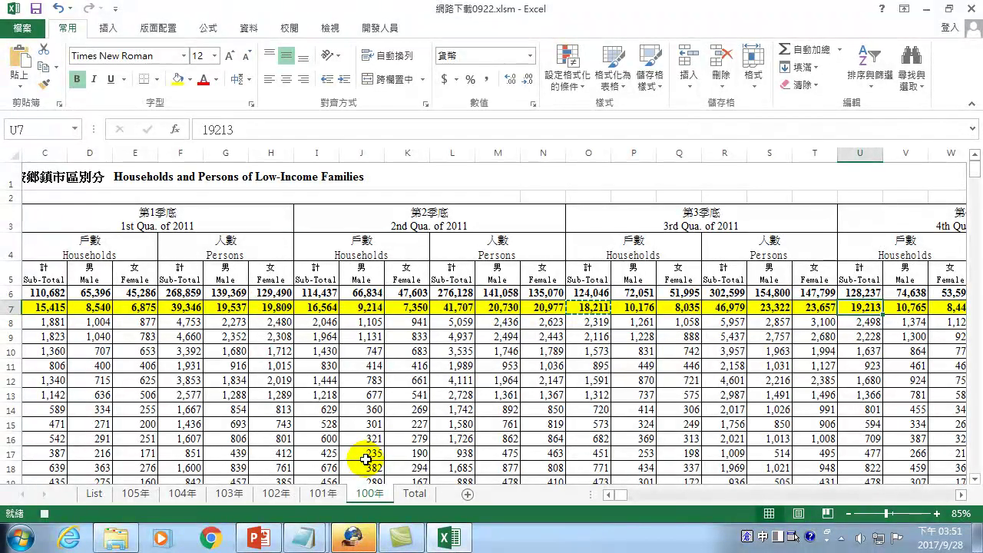
left_click(44, 66)
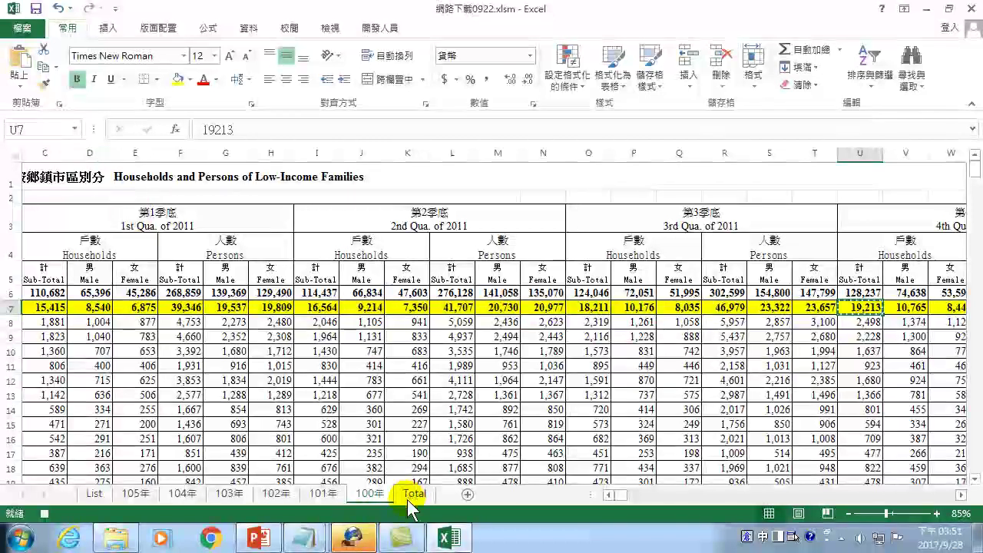
left_click(410, 491)
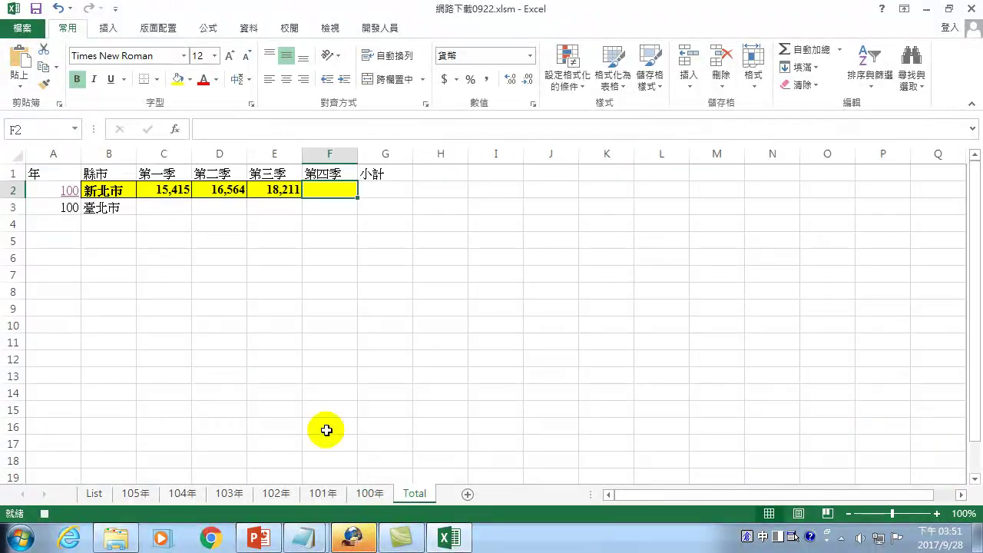
left_click(21, 58)
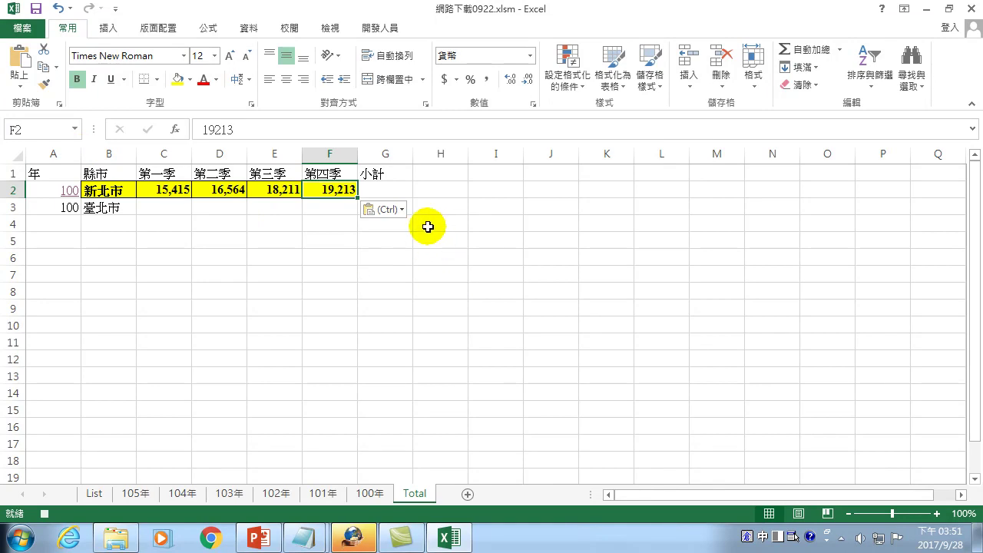
left_click(54, 207)
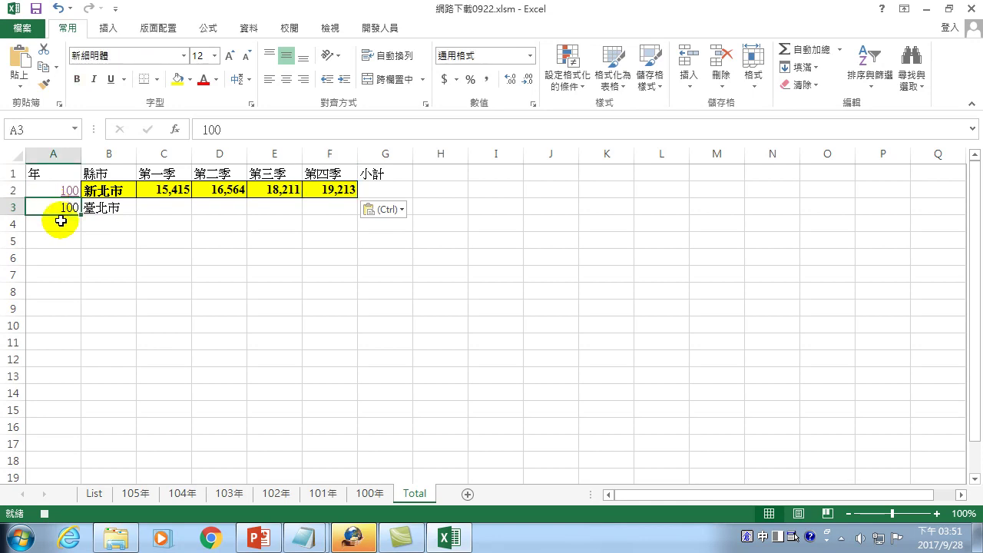
- Stop the macro recording and open the Macros list to view 收集資料1's code
left_click(386, 30)
left_click(126, 49)
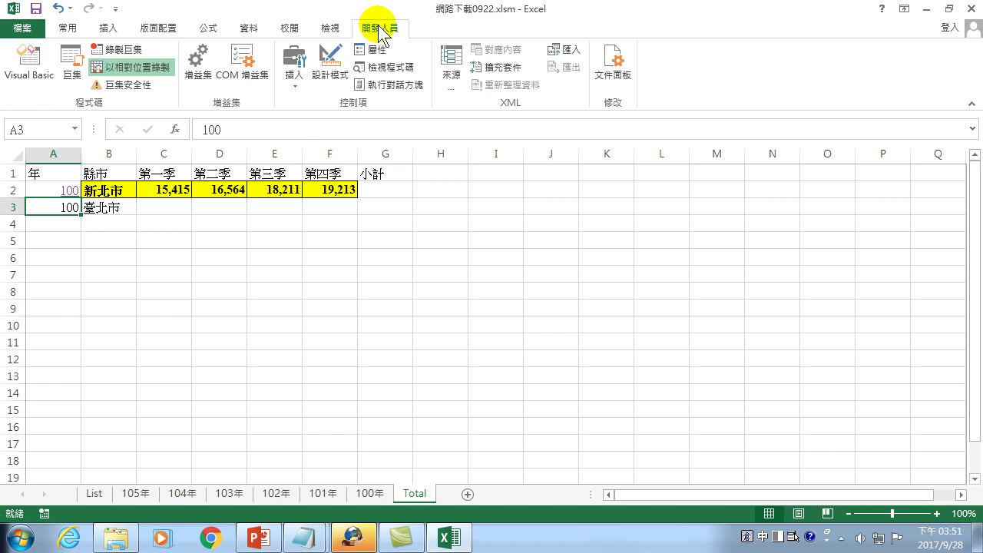
left_click(71, 62)
- Open the 收集資料1 macro's code and move and enlarge the Module4 window
left_click(611, 272)
left_click(848, 310)
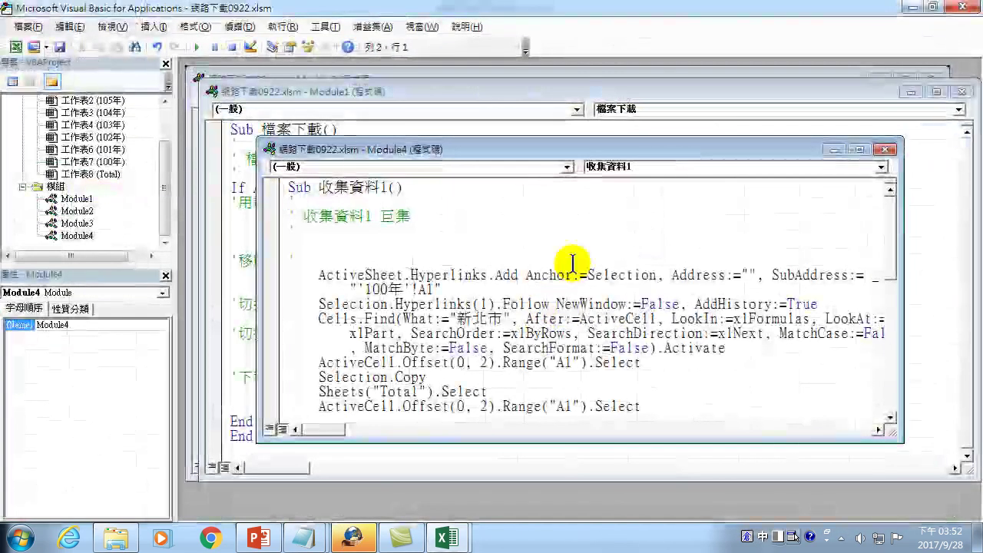
left_click_drag(638, 146, 602, 97)
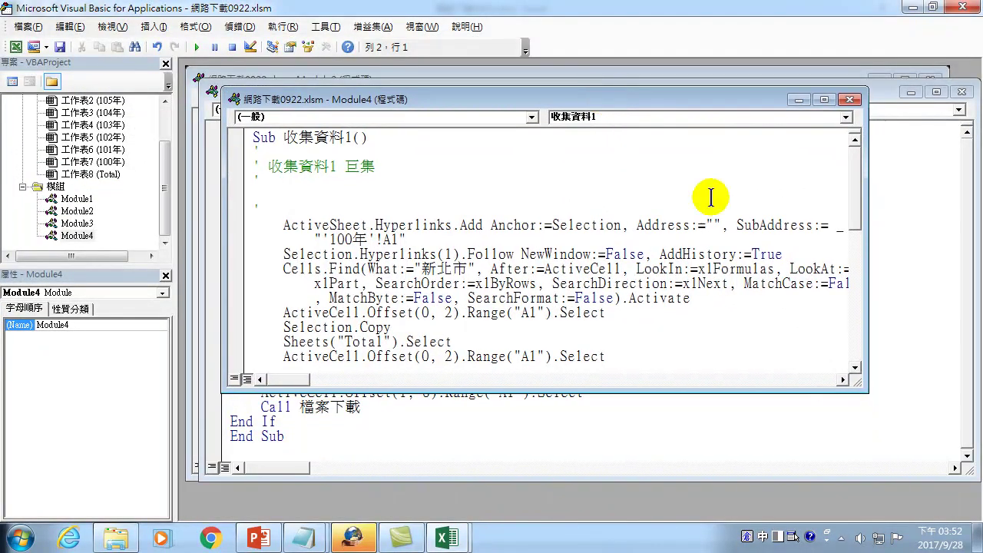
left_click_drag(864, 388, 952, 509)
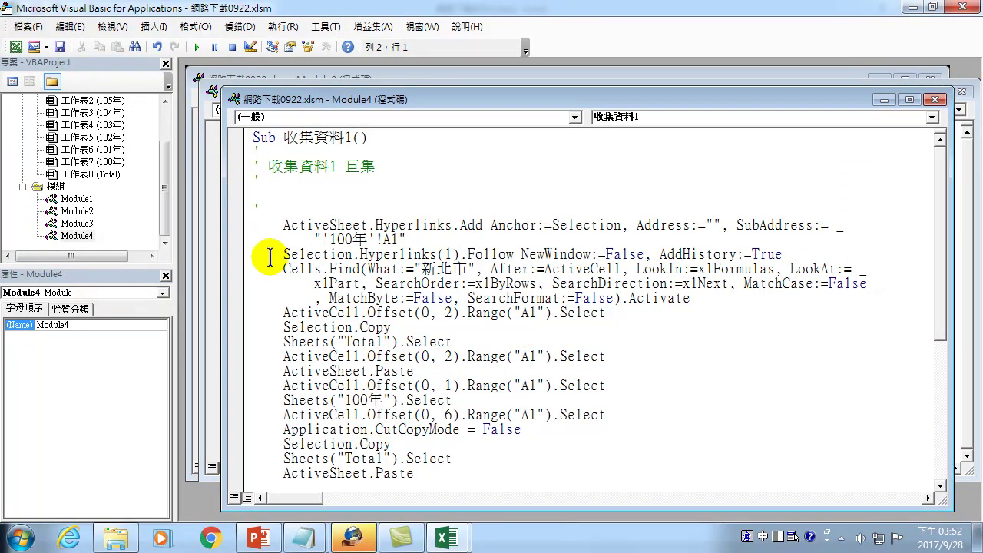
- Review the recorded code and select 新北市 in its Cells.Find line
scroll(491, 369, "down", 1)
scroll(483, 373, "down", 2)
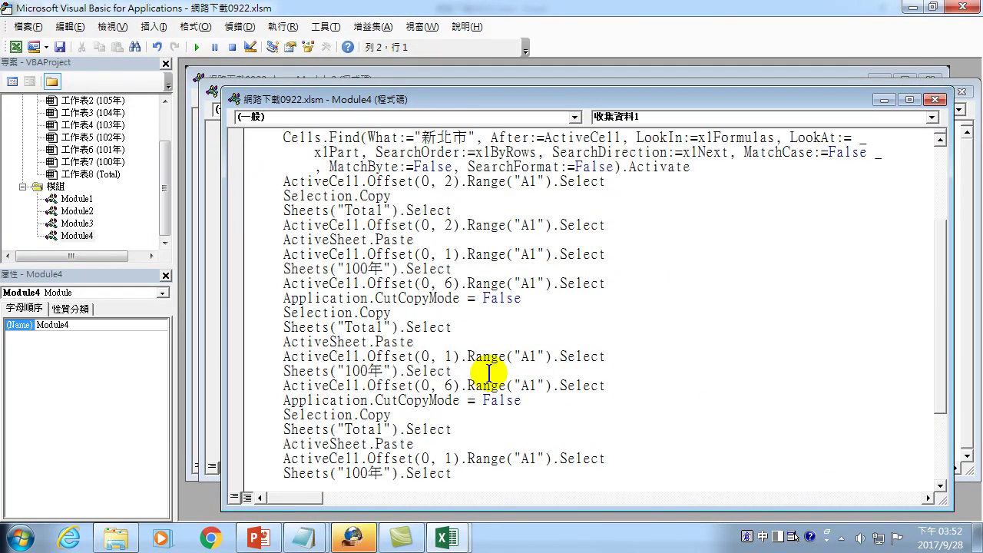
scroll(530, 369, "down", 2)
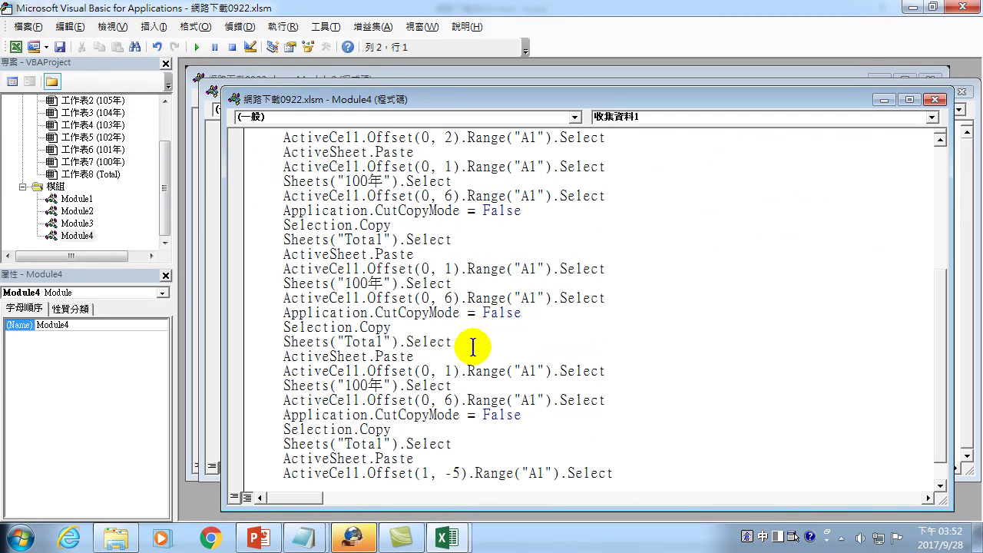
scroll(471, 345, "up", 4)
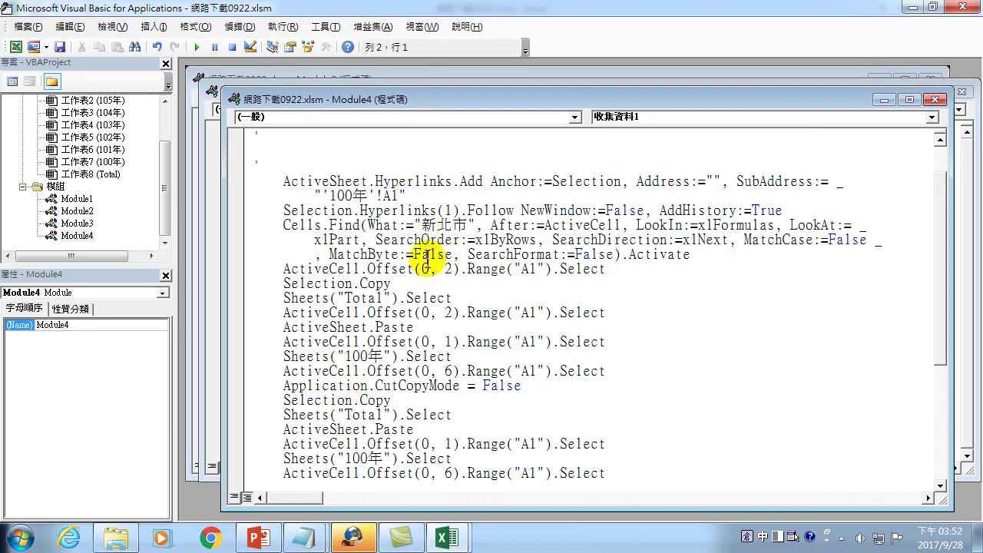
left_click_drag(414, 222, 475, 224)
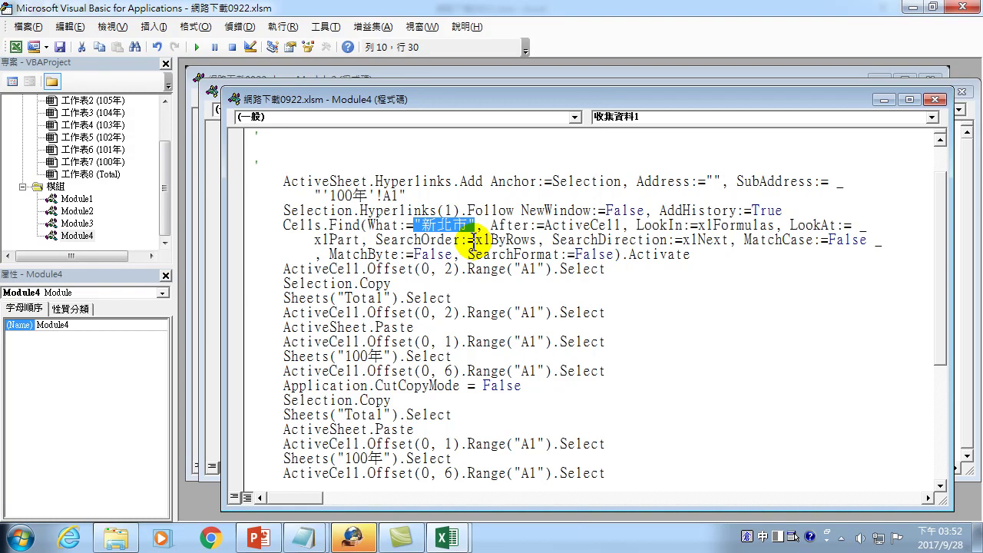
- Write the comment '新北市低收戶數資料收集 on the empty line above the first statement
left_click(265, 162)
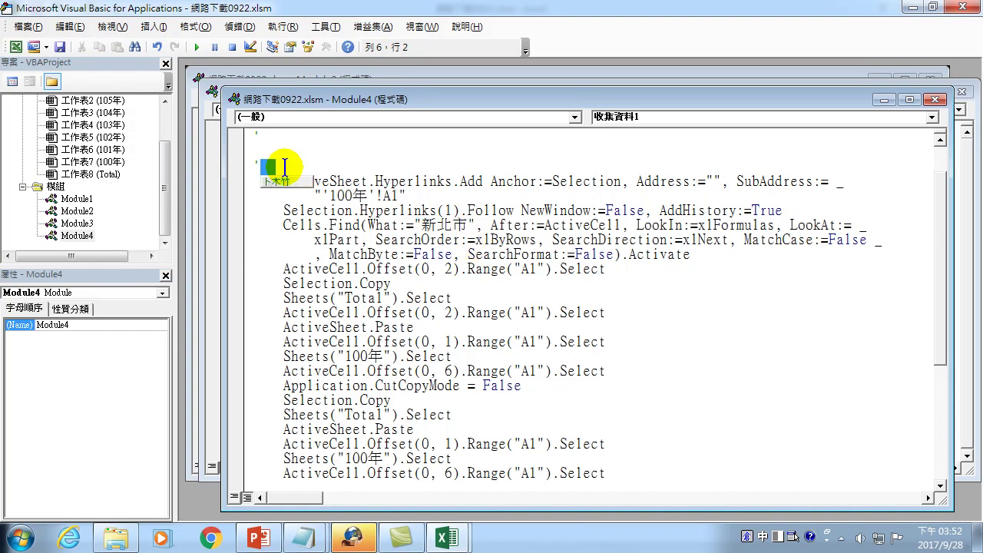
type("新北市")
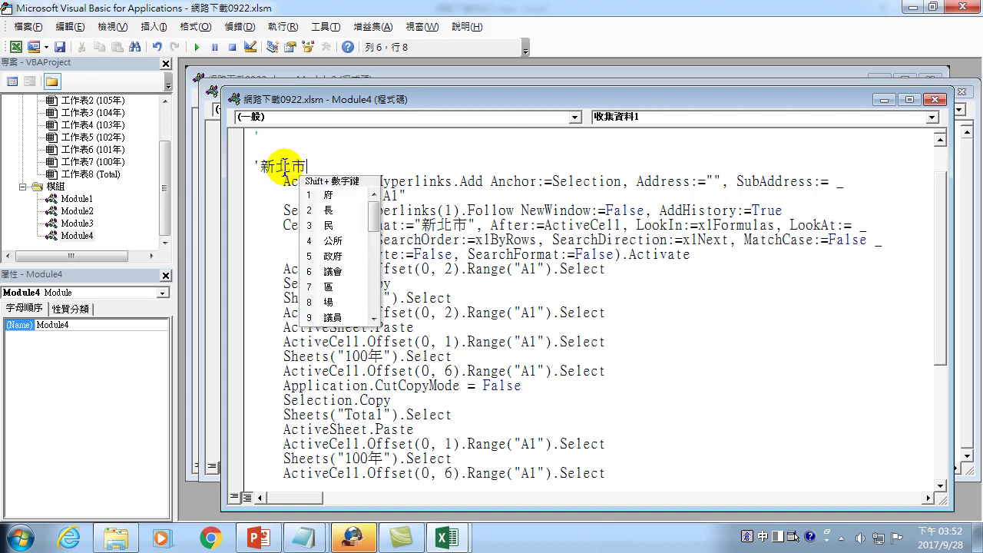
type("oh")
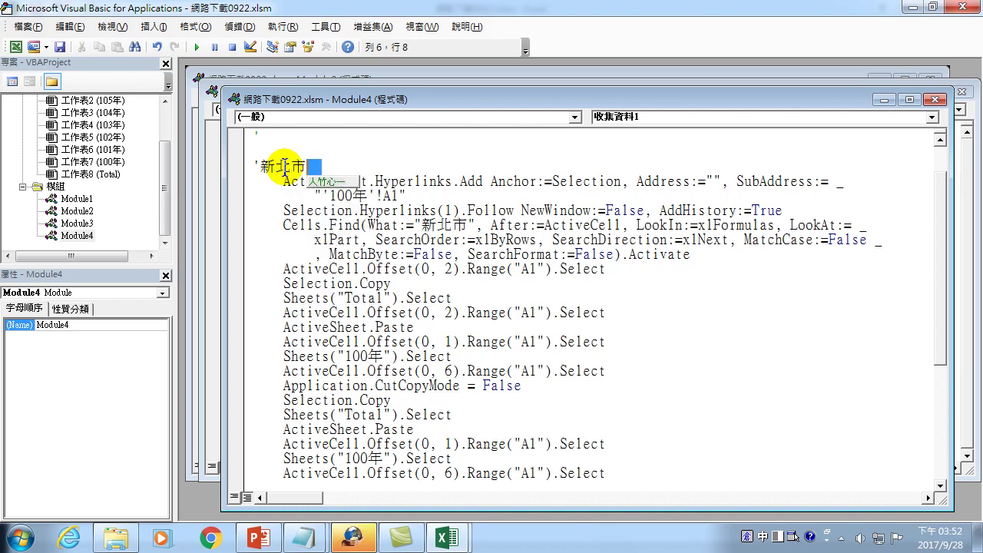
key("space")
type("戶")
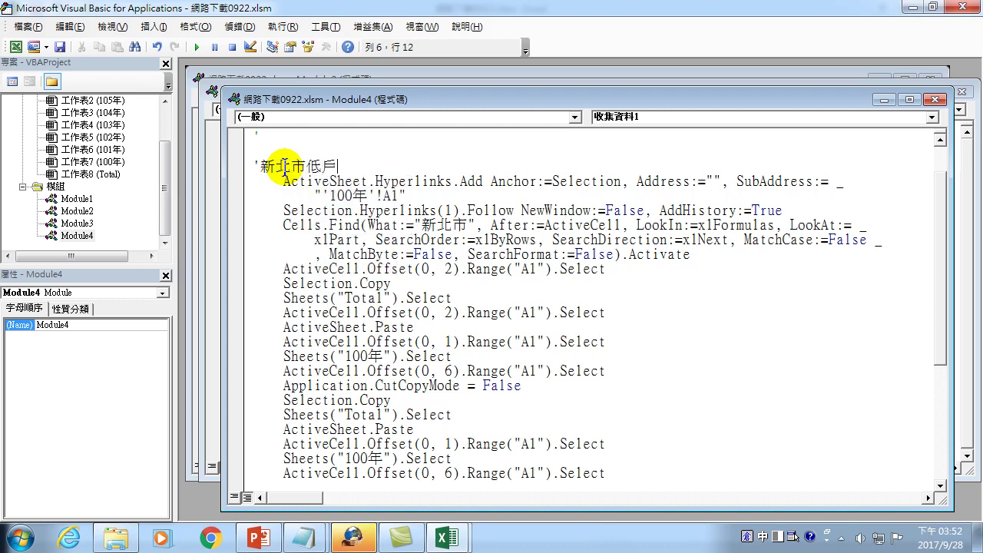
type("數")
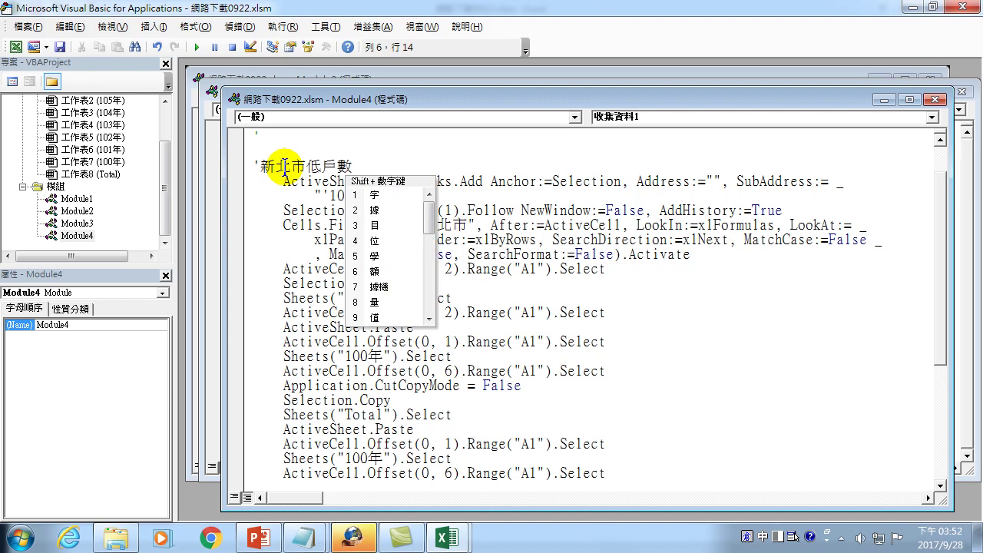
key("Escape")
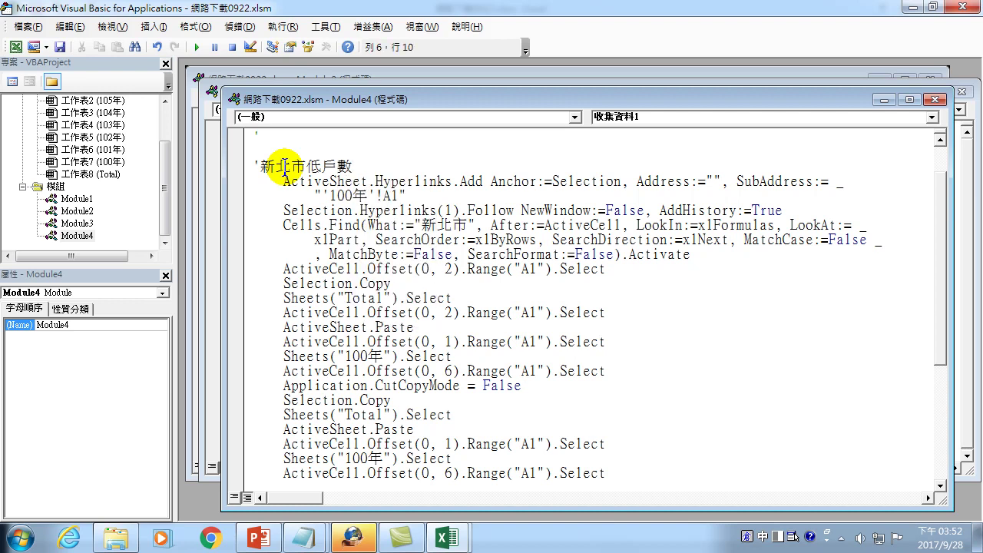
type("收")
key("Escape")
type("資料")
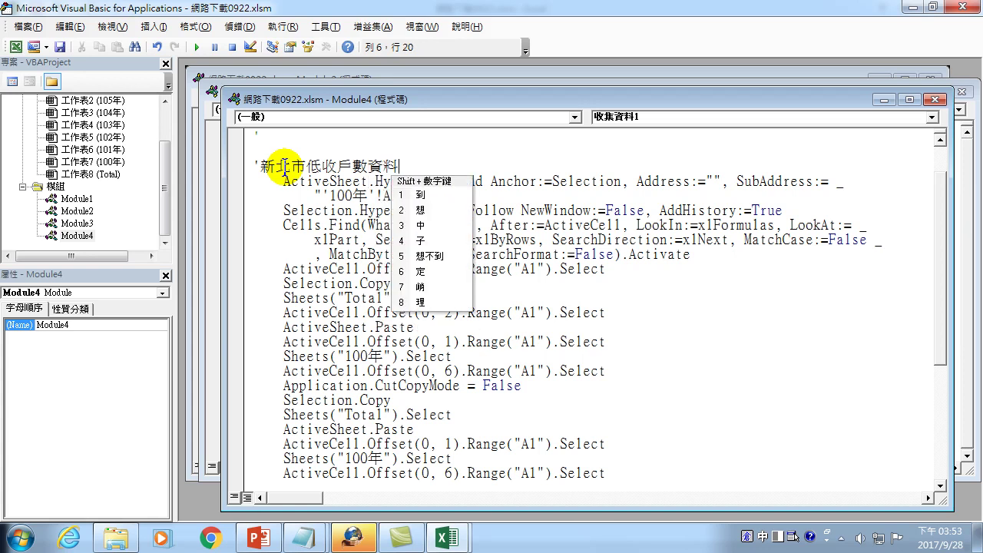
type("收集")
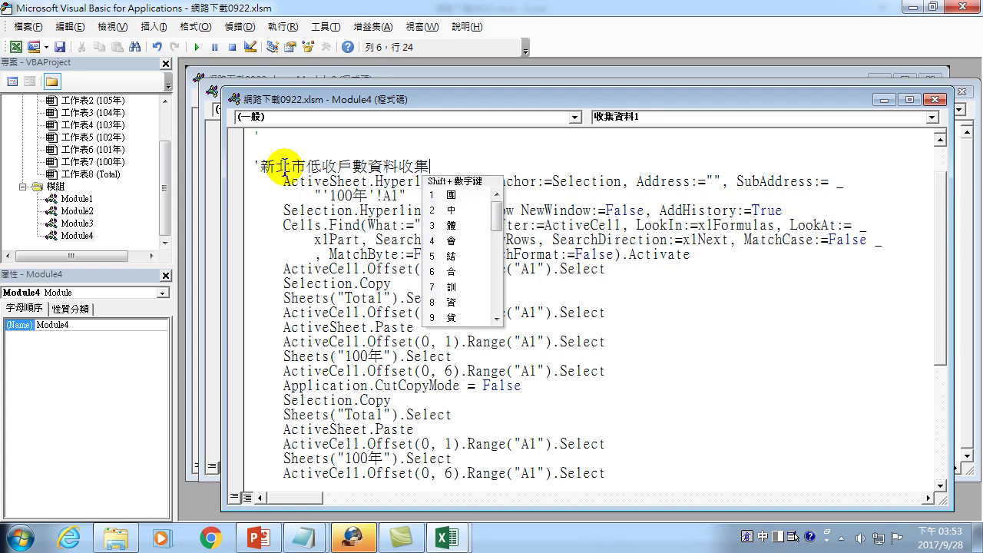
left_click(605, 268)
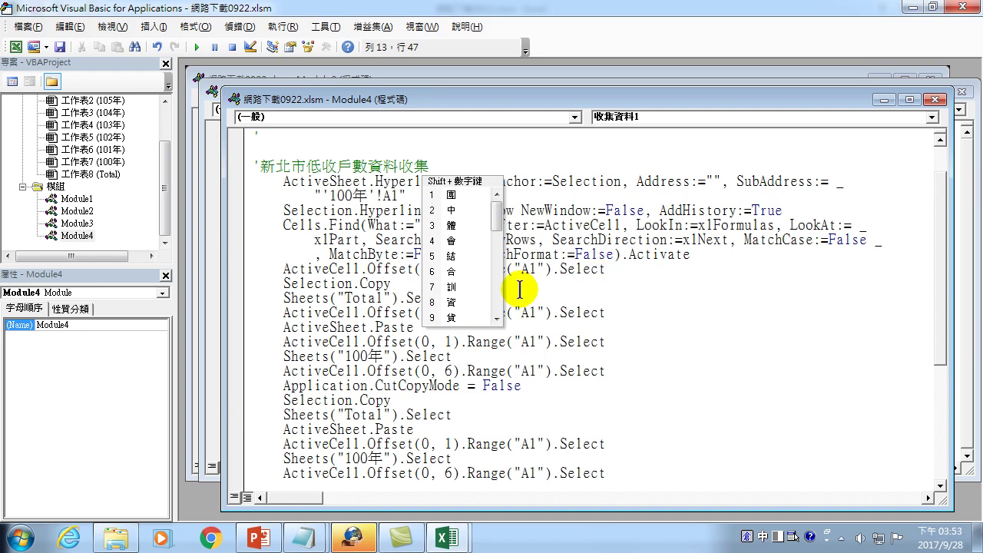
- Paste a copy of the 新北市 code block on a new line before End Sub
mouse_move(254, 166)
left_mouse_down()
mouse_move(526, 476)
mouse_move(527, 463)
left_mouse_up()
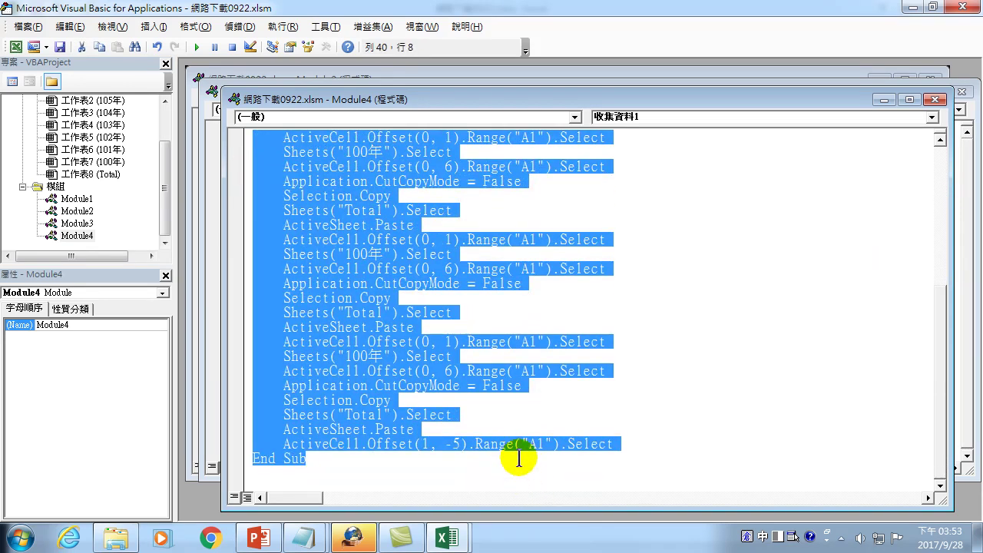
scroll(516, 456, "up", 5)
left_click(294, 188)
mouse_move(255, 208)
left_mouse_down()
mouse_move(553, 402)
mouse_move(636, 443)
left_mouse_up()
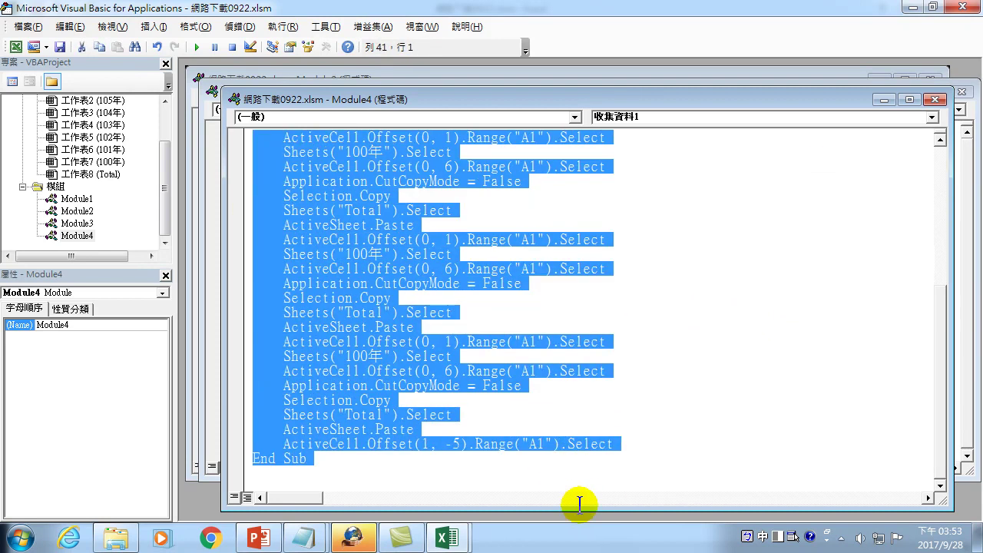
left_click(642, 443)
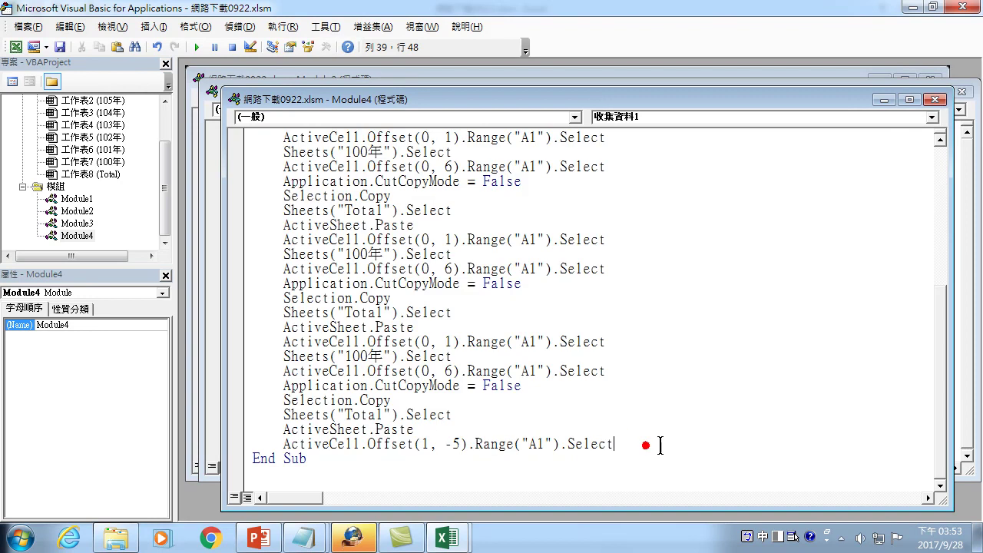
key("Return")
key("Return")
key("Return")
key("Return")
key("Return")
key("Return")
scroll(642, 445, "up", 1)
scroll(642, 445, "down", 1)
left_click(289, 429)
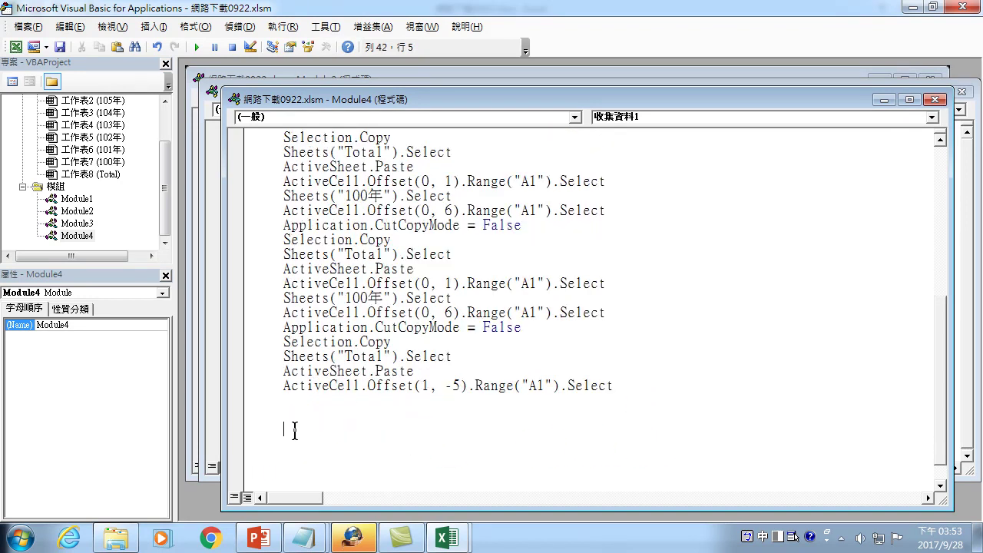
scroll(362, 450, "up", 2)
key("ctrl+v")
scroll(391, 346, "up", 1)
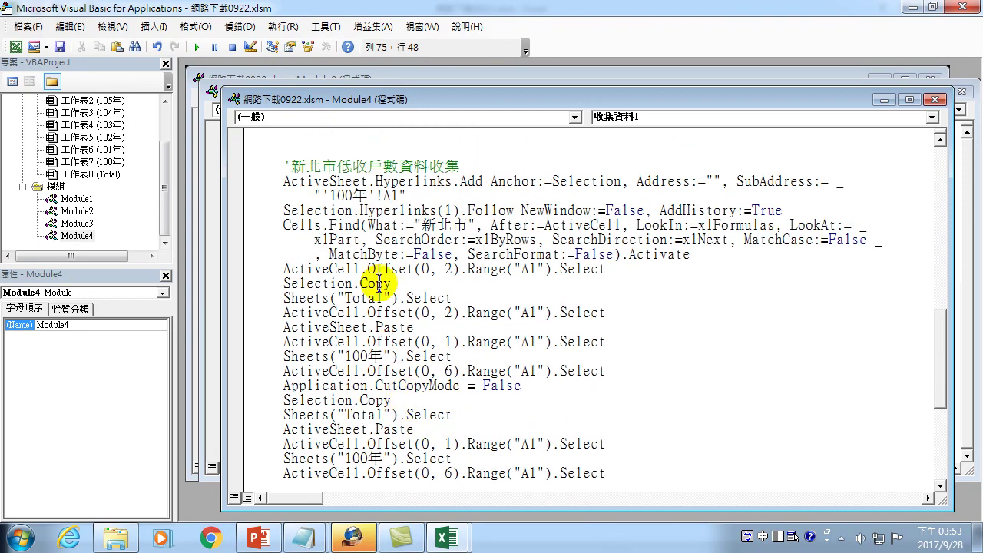
scroll(380, 270, "up", 8)
scroll(342, 324, "down", 2)
- Change 新北 to 臺北 in the copied block's comment and Cells.Find search text
left_click_drag(290, 341, 321, 342)
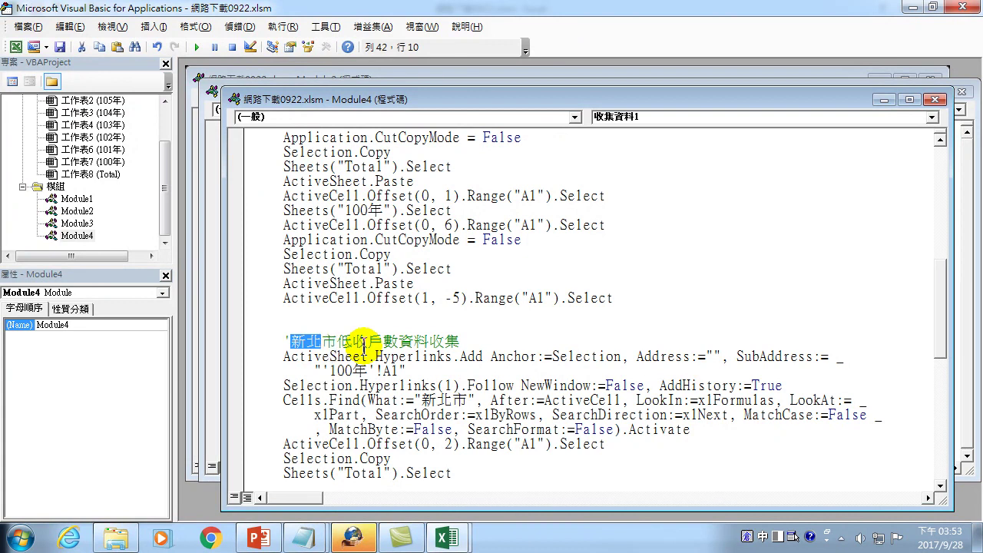
type("新北")
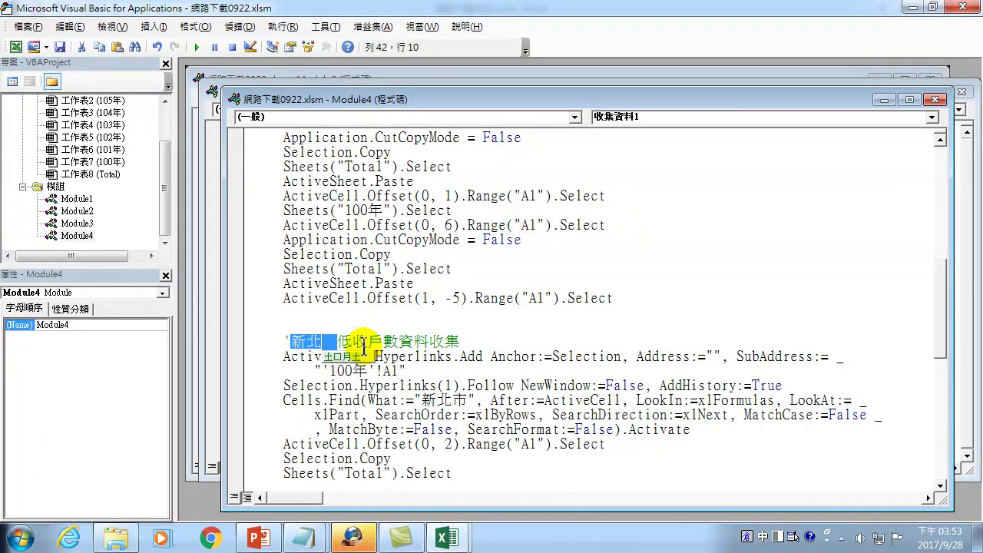
type("臺北")
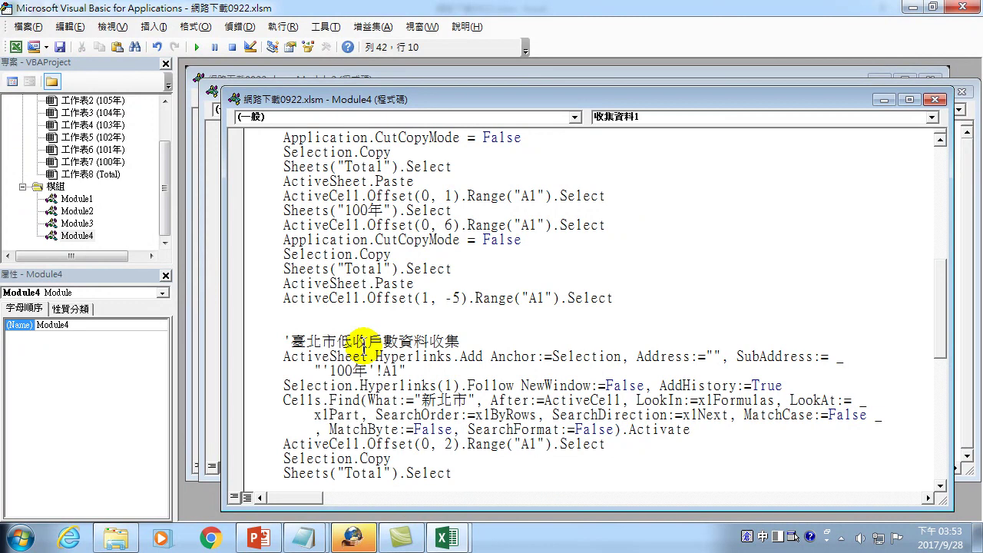
left_click_drag(421, 400, 453, 400)
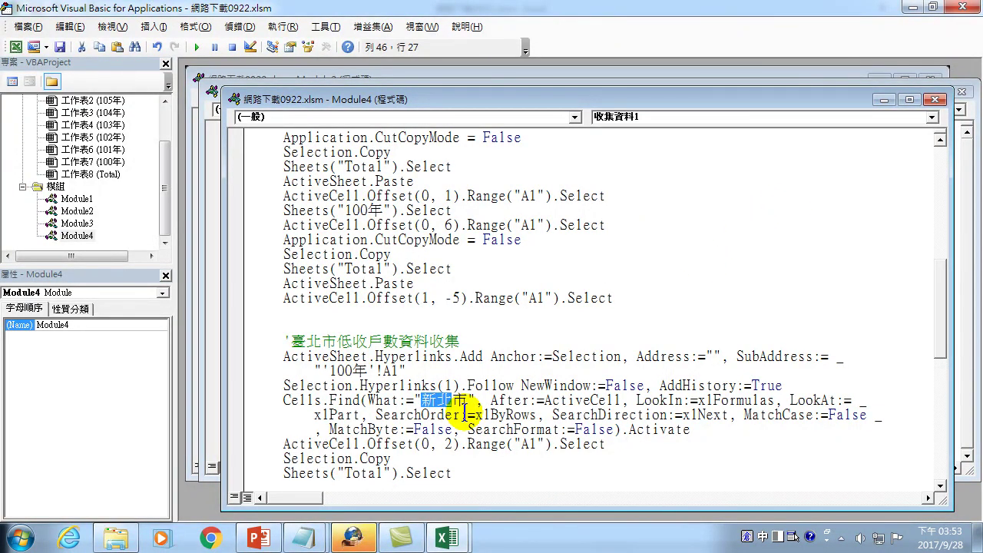
type("ㄊ")
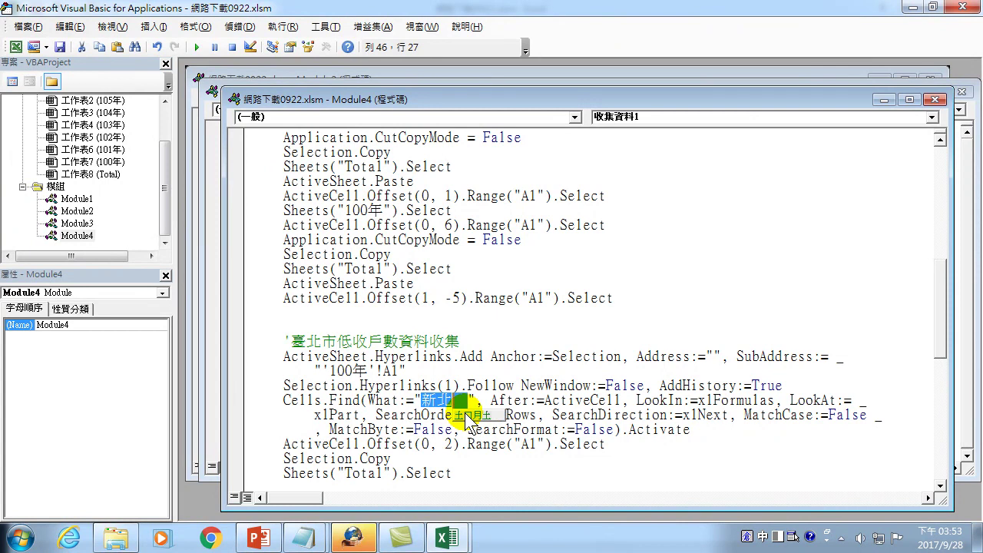
key("Down")
key("Return")
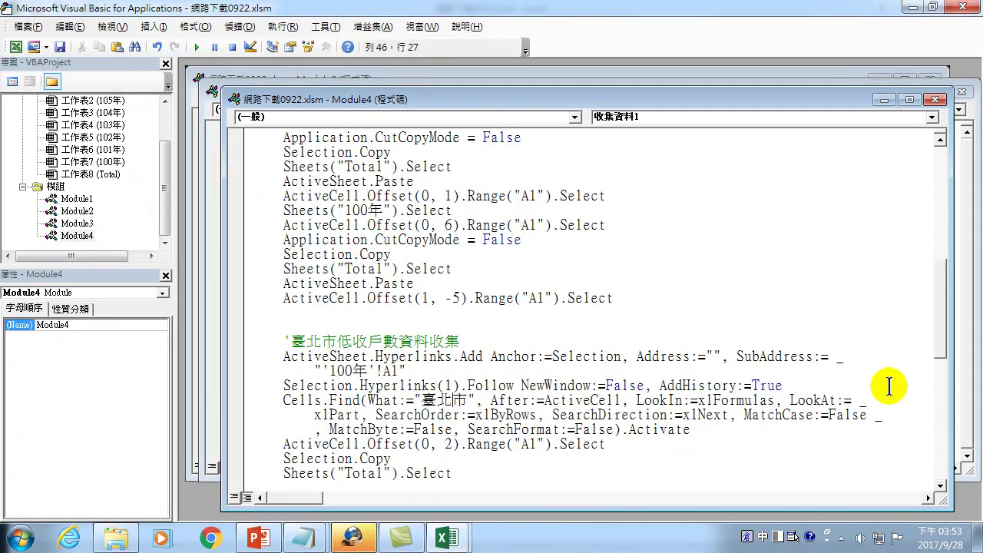
- Check the code down to End Sub and close the VBA editor
scroll(527, 377, "down", 2)
scroll(517, 373, "down", 1)
scroll(464, 336, "down", 3)
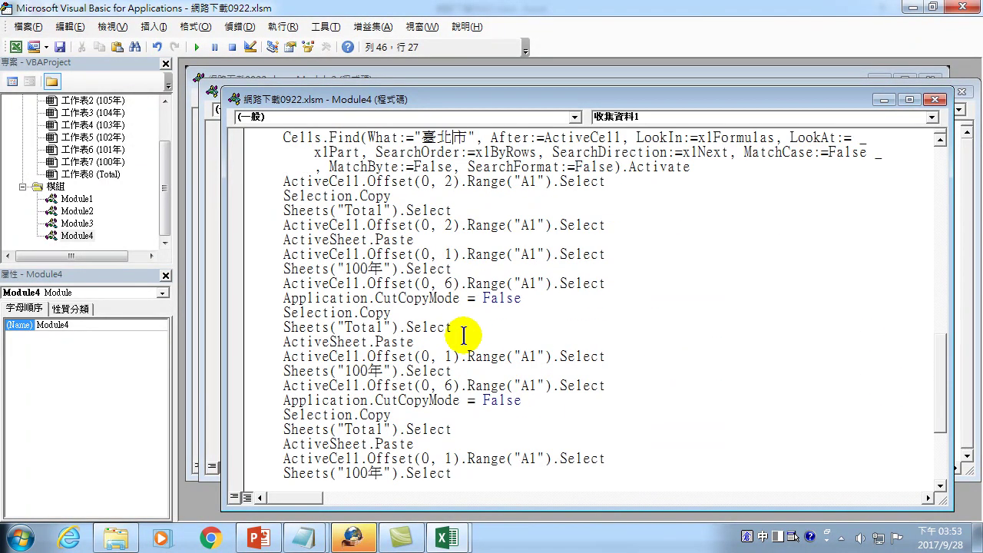
scroll(464, 336, "down", 4)
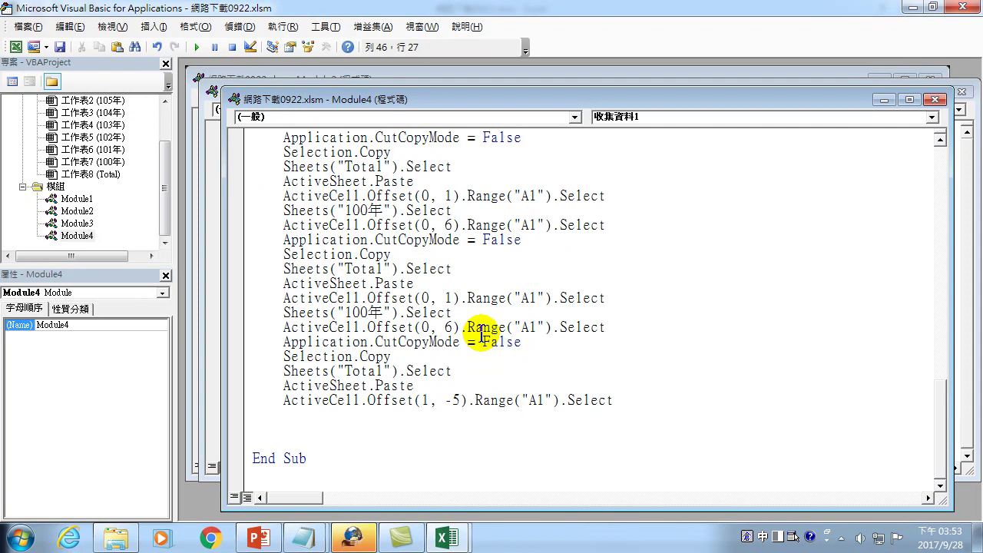
left_click(965, 6)
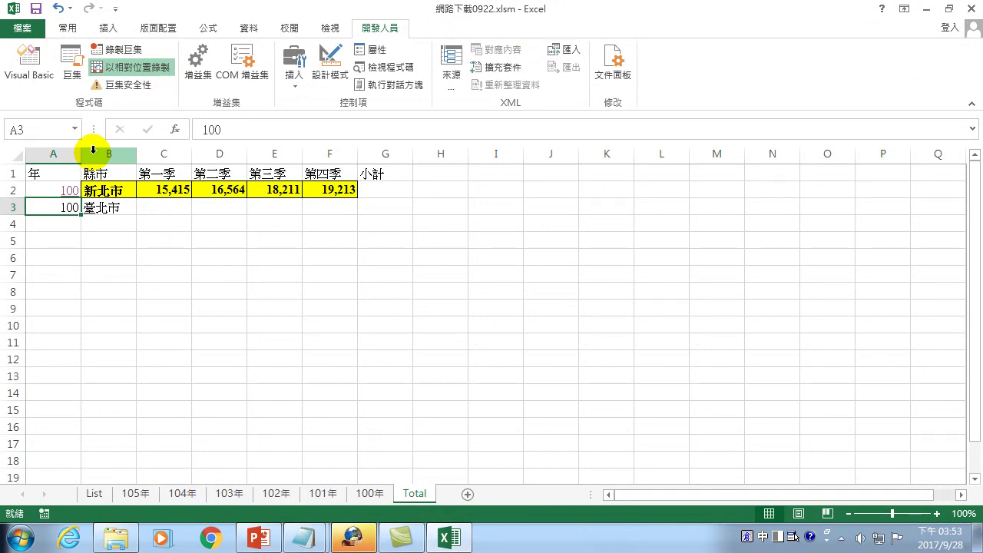
- Clear C2:G3 on the Total sheet, return to A2, and open the Macros list
left_click(144, 192)
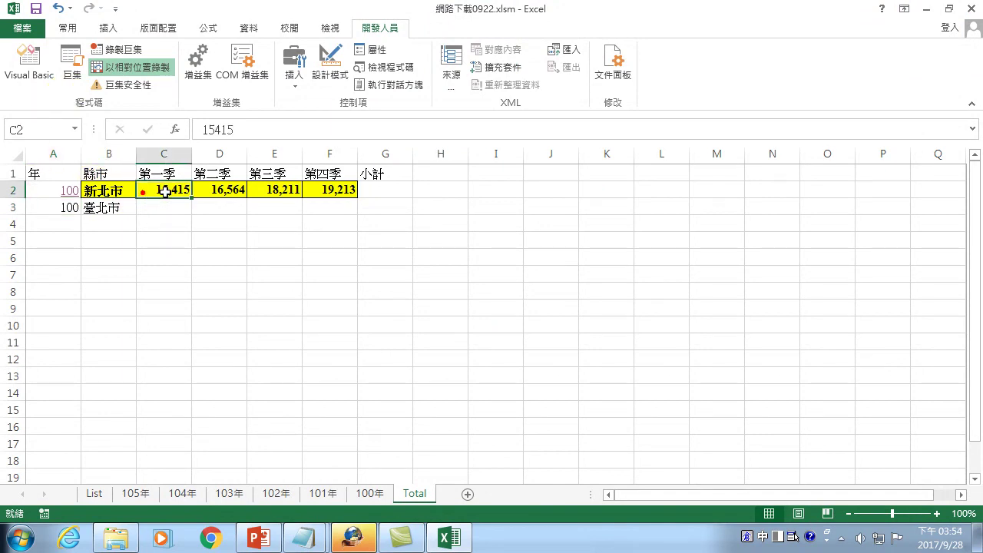
left_click_drag(165, 192, 388, 205)
key("Delete")
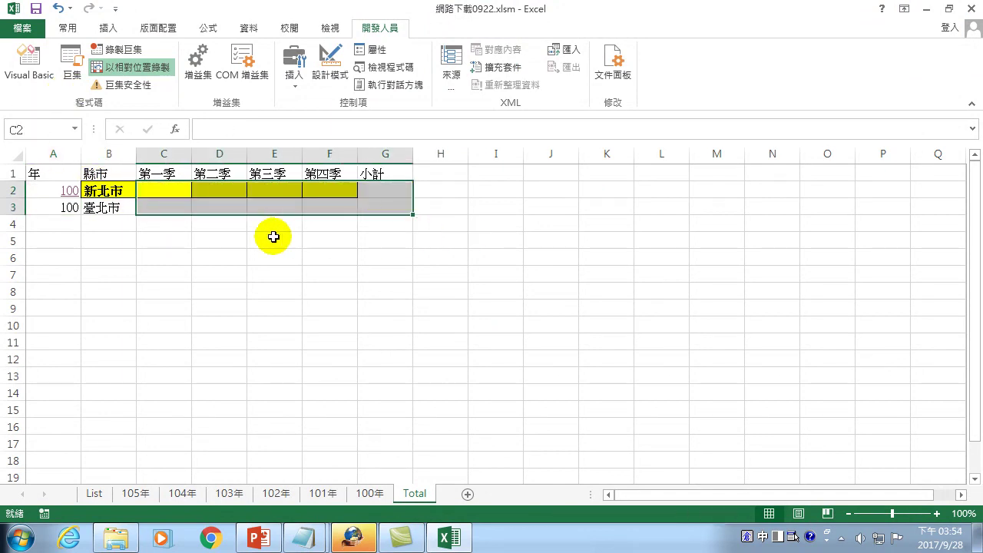
key("Home")
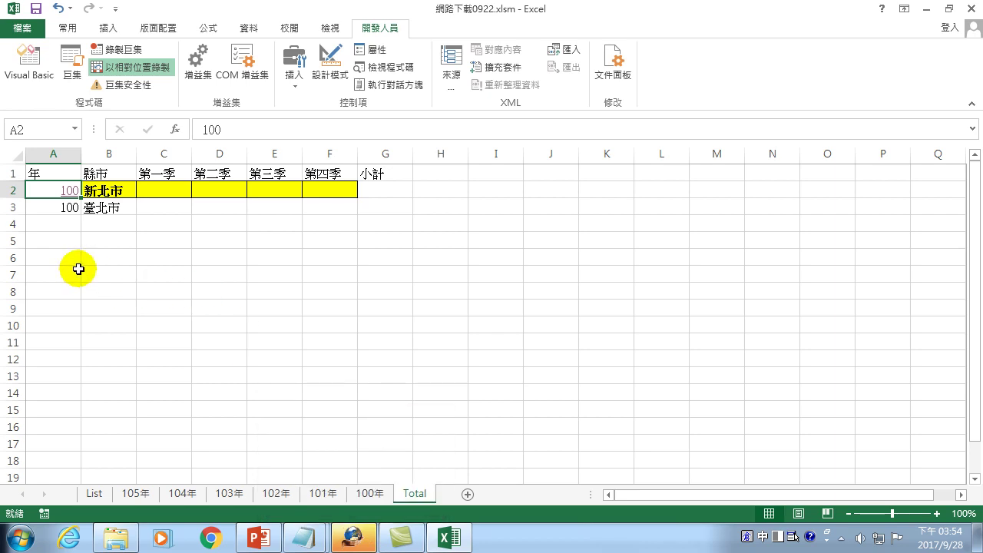
left_click(71, 65)
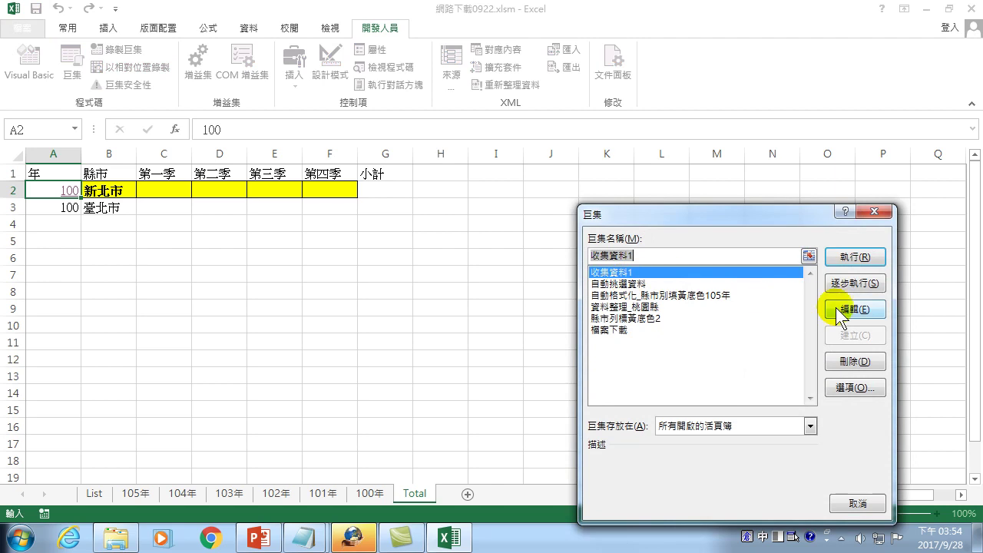
left_click(840, 307)
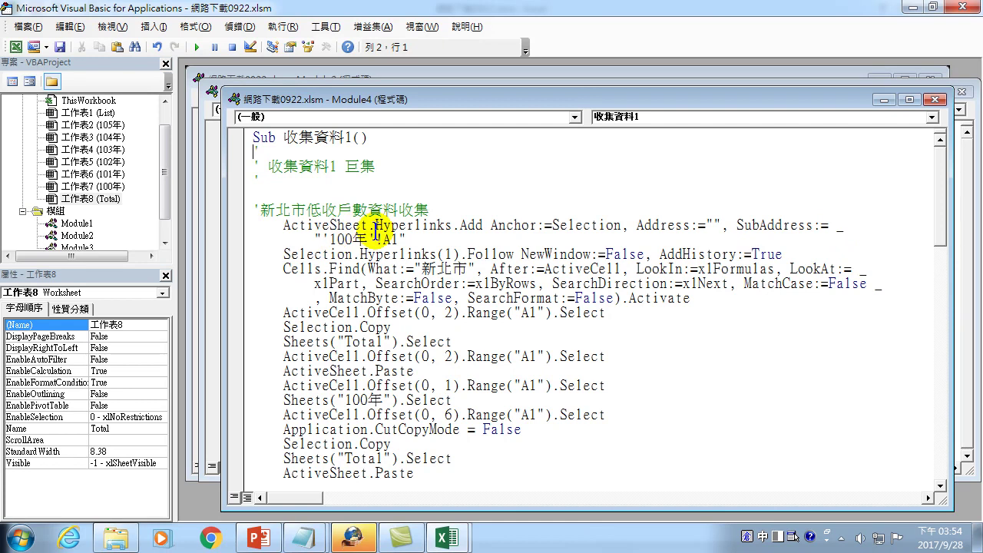
scroll(415, 273, "down", 3)
scroll(434, 307, "down", 3)
scroll(457, 342, "down", 3)
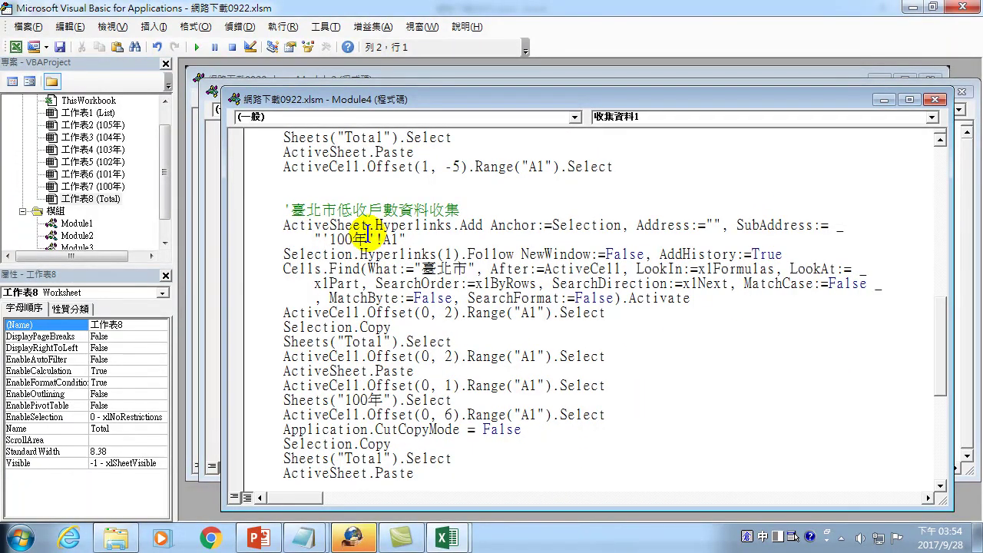
left_click(956, 7)
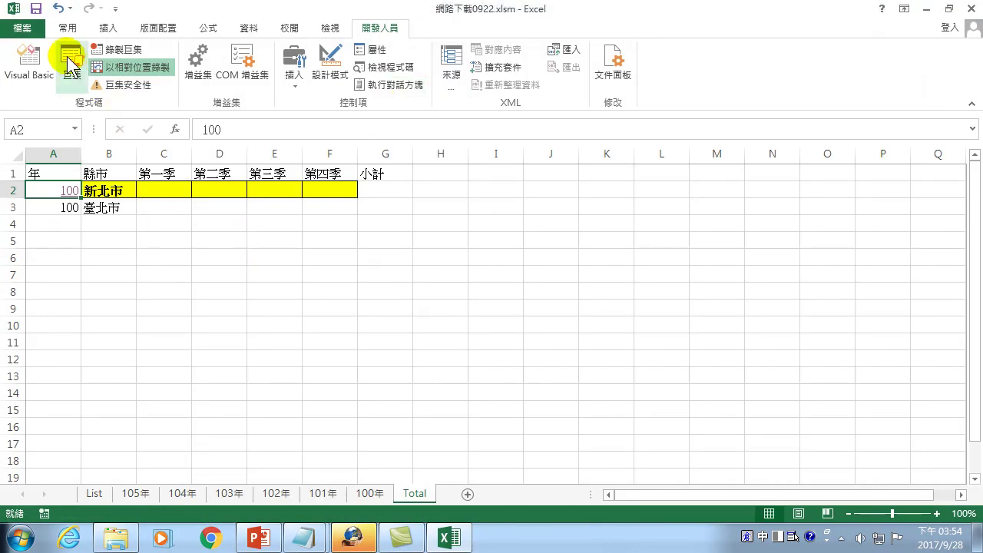
left_click(70, 67)
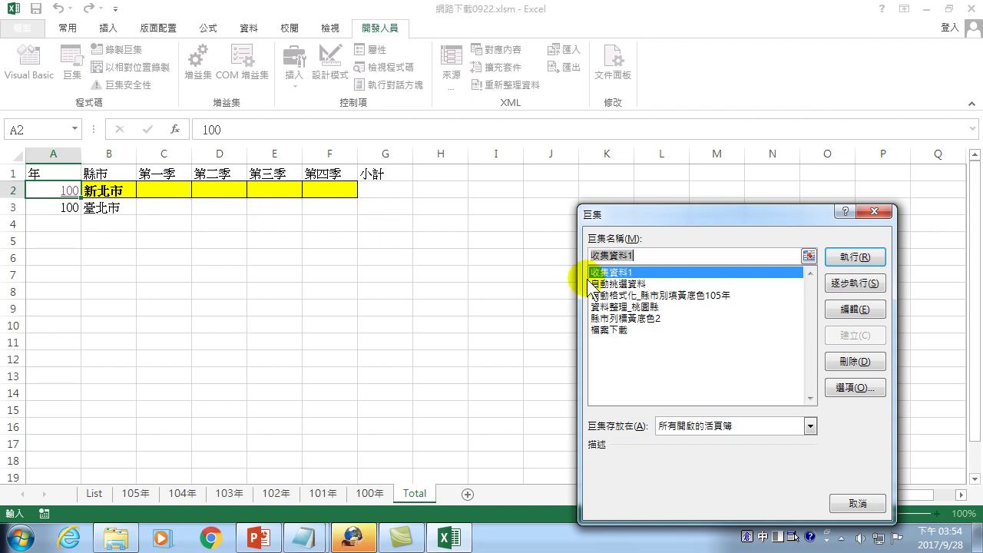
- Run 收集資料1 to fill the 新北市 and 臺北市 quarterly counts
left_click(837, 265)
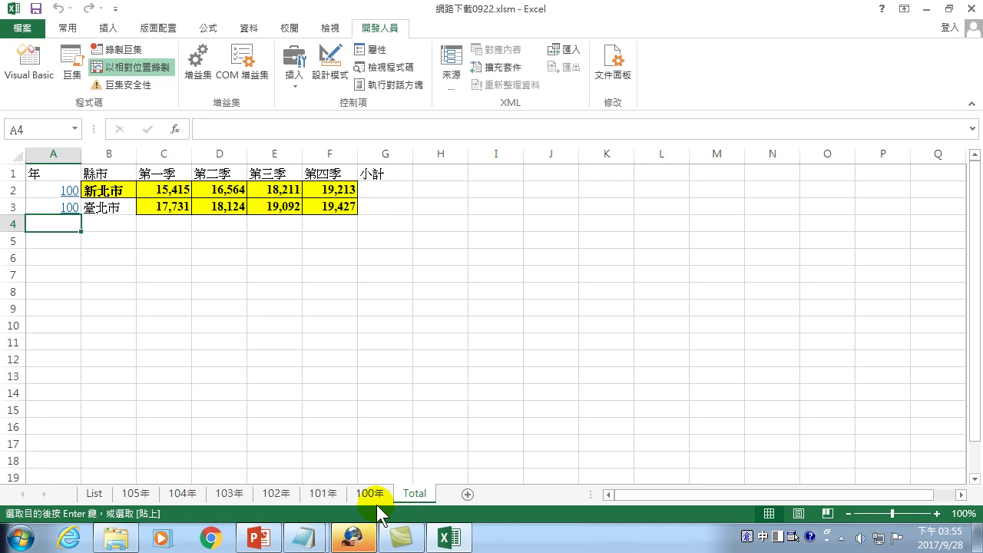
- Enter year 100 in A4 and move to B4
type("100")
key("Return")
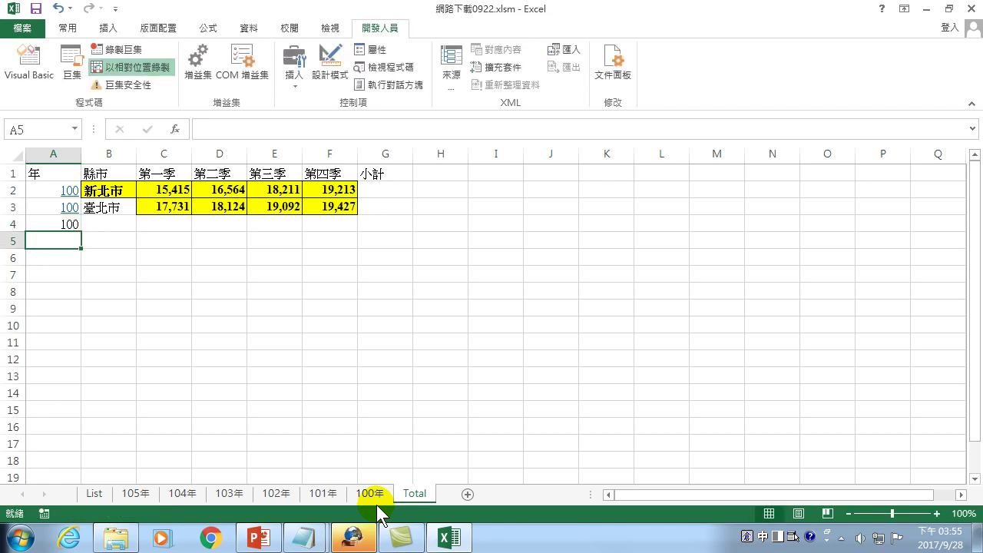
key("Up")
key("Right")
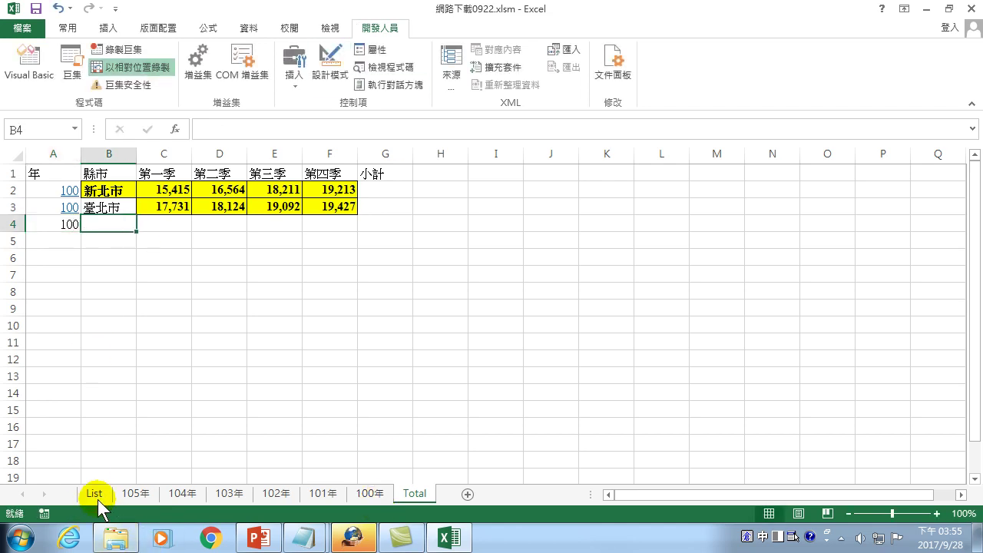
- Check the city names in C12:C16 on the List sheet, then return to Total
left_click(95, 494)
left_click(168, 358)
mouse_move(167, 358)
left_mouse_down()
mouse_move(157, 473)
mouse_move(178, 409)
mouse_move(169, 440)
left_mouse_up()
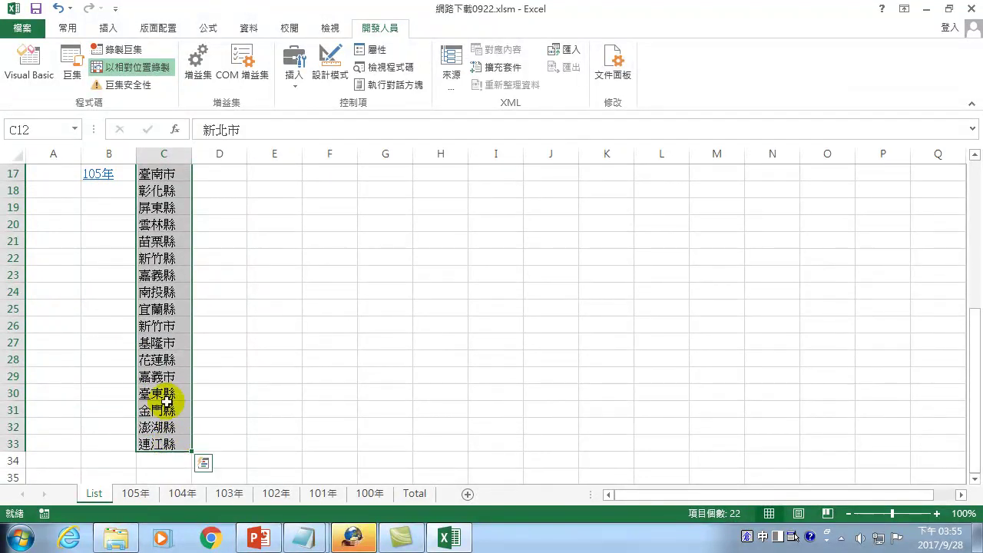
scroll(161, 383, "up", 5)
left_click_drag(156, 347, 165, 407)
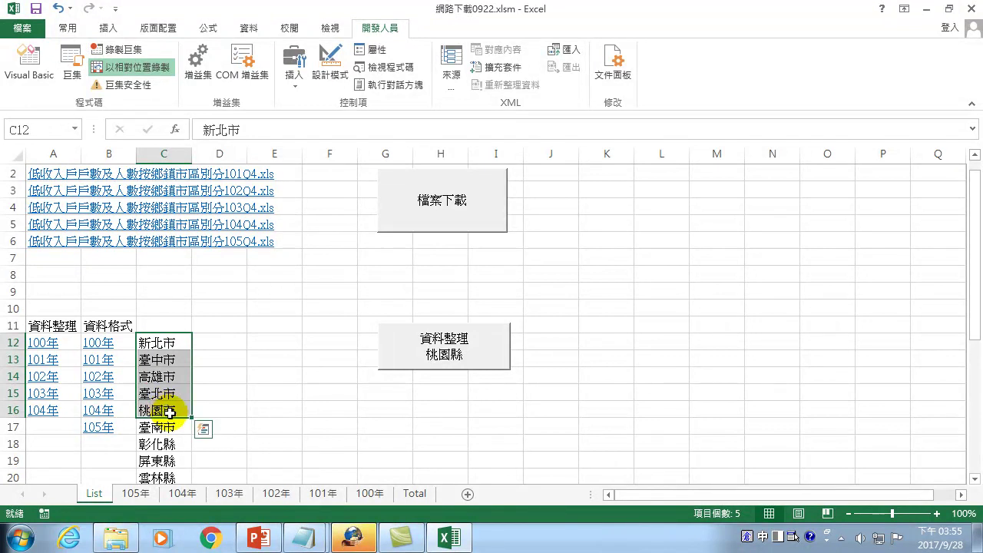
key("ctrl+c")
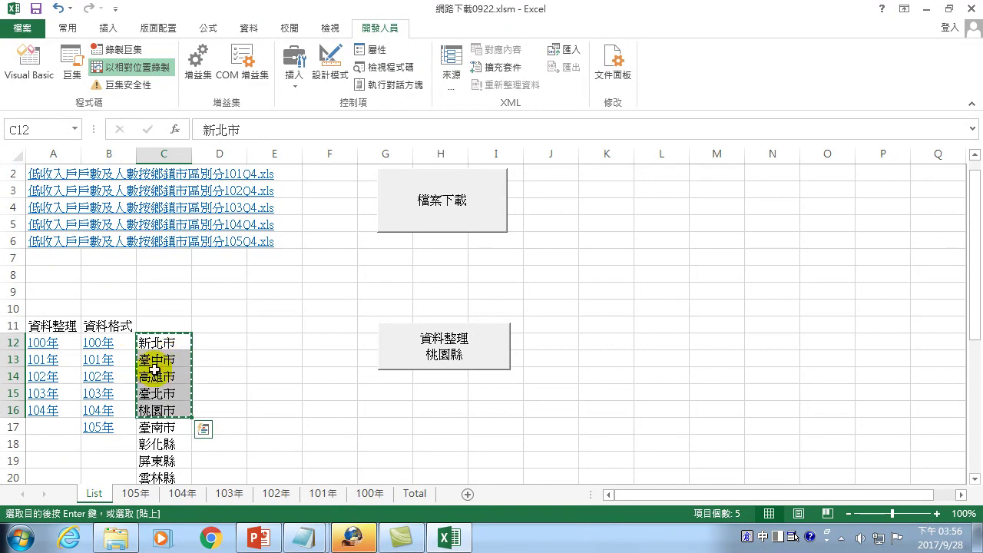
left_click(164, 342)
key("Escape")
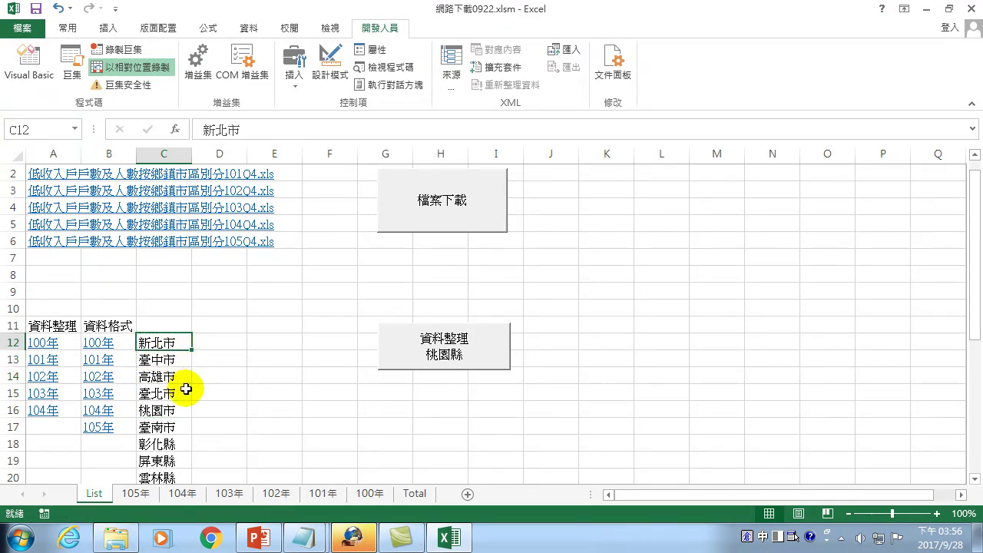
left_click(414, 493)
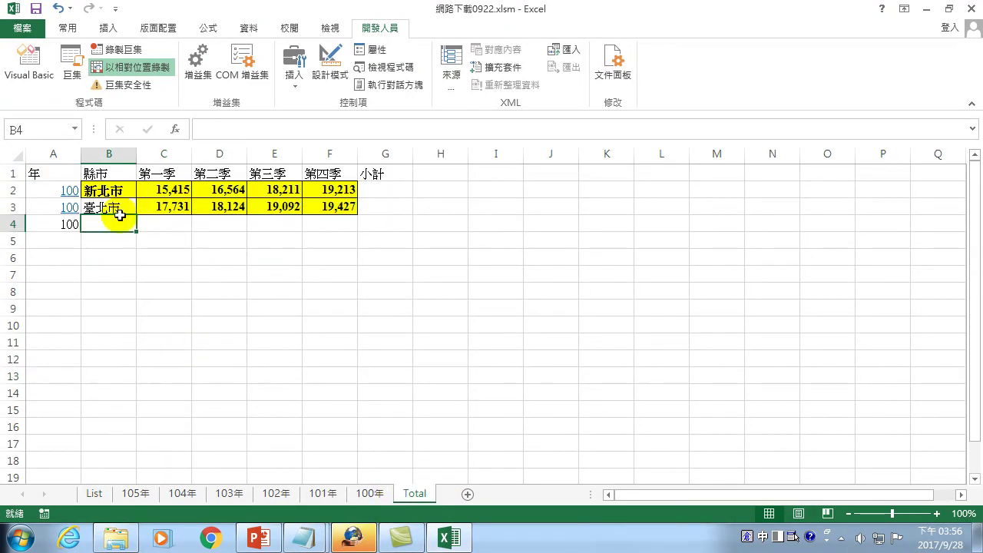
- Enter the cities 高雄市, 桃園市, 臺中市 and 臺南市 in B4:B7
left_click(109, 189)
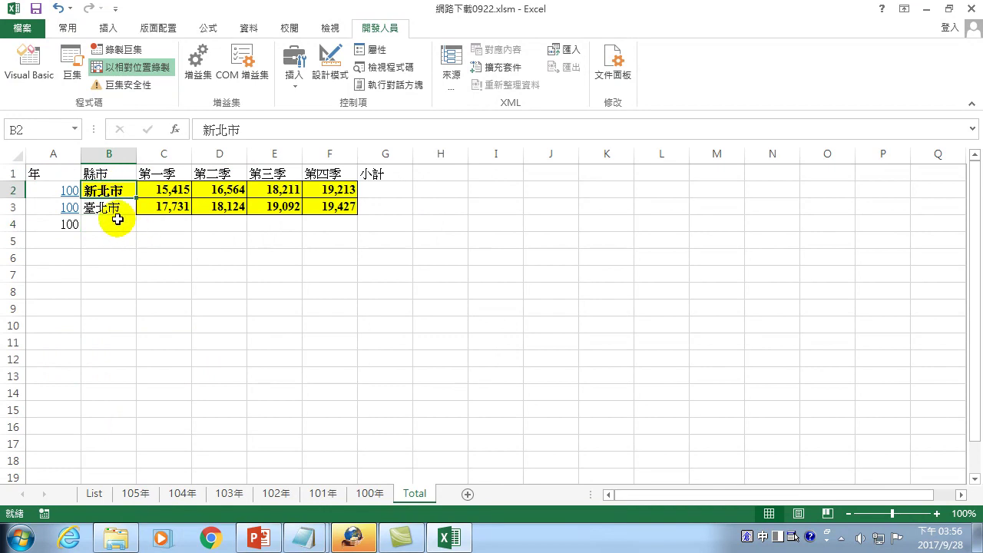
left_click(115, 222)
type("高雄市")
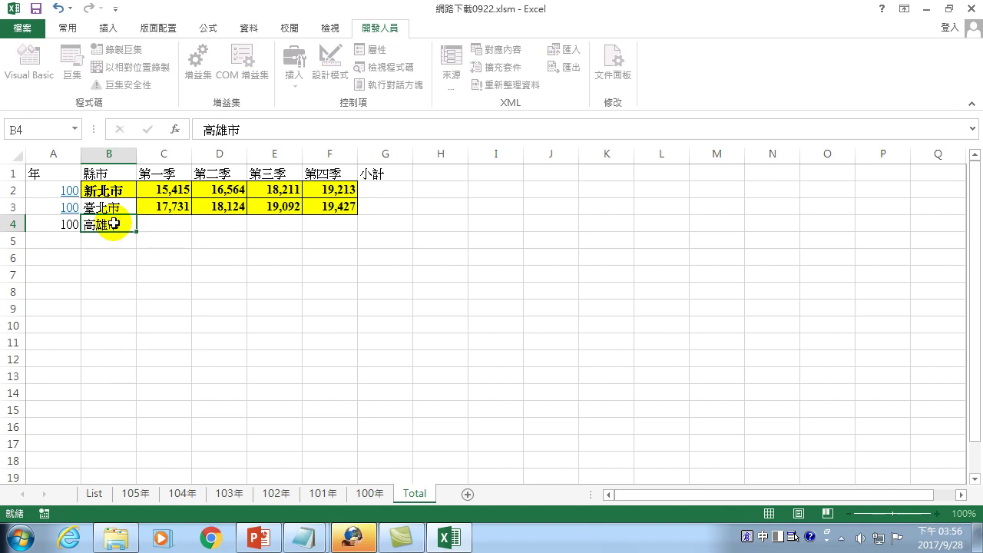
key("Return")
type("桃園")
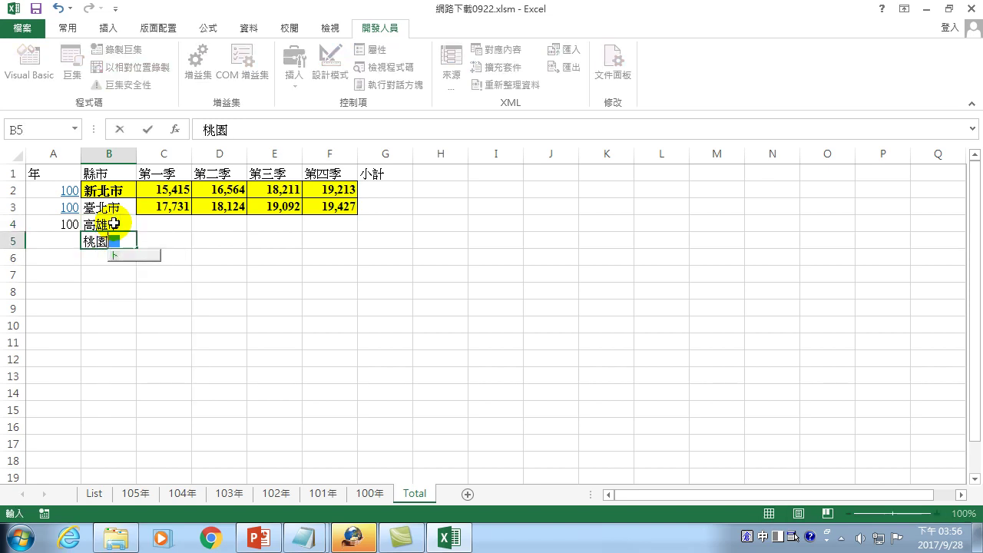
type("市")
key("Return")
type("土口")
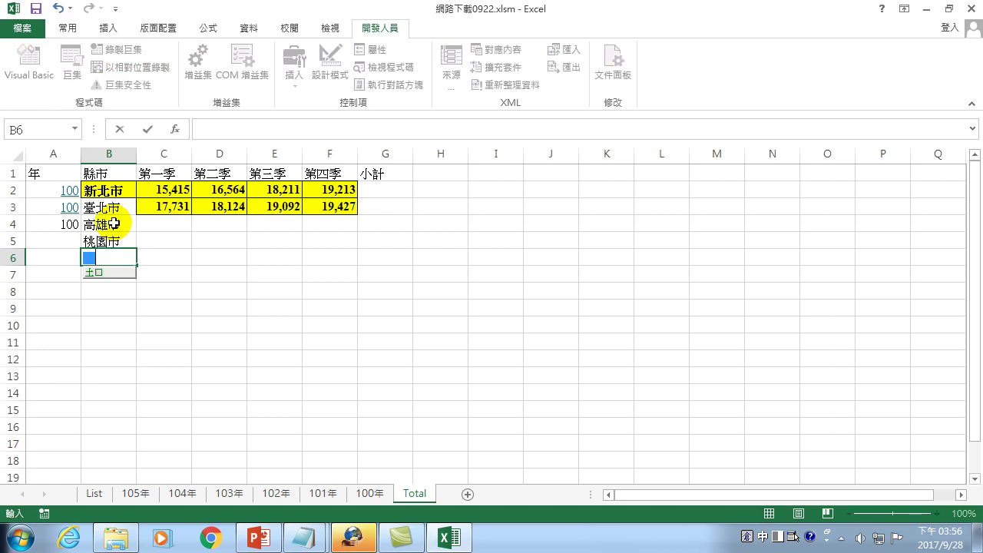
type("臺中市")
key("Return")
key("Return")
key("Up")
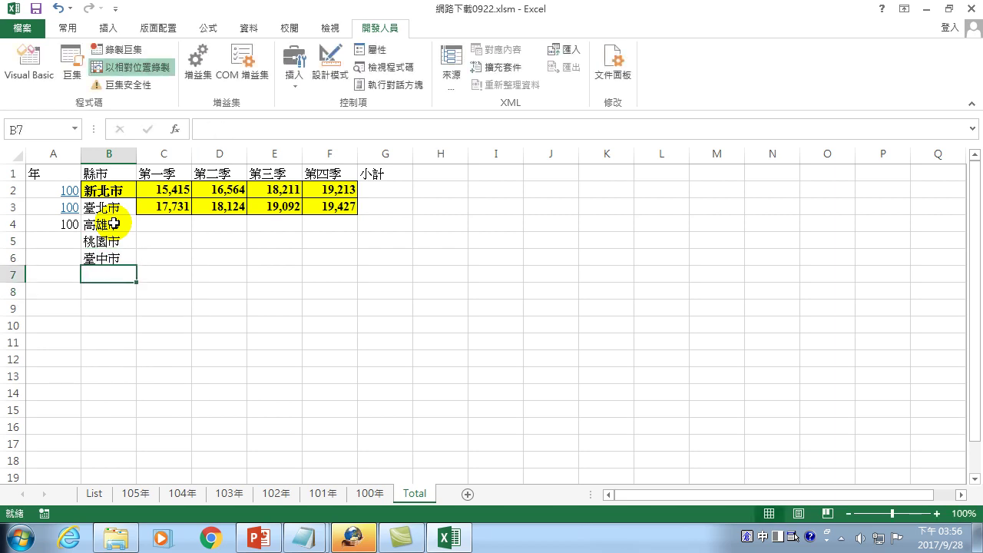
type("臺南市")
key("Return")
key("Return")
key("Up")
key("Up")
key("Up")
- Fill year 100 into A5, A6 and A7
key("Up")
key("Left")
key("Down")
key("Up")
key("Down")
type("100")
key("Return")
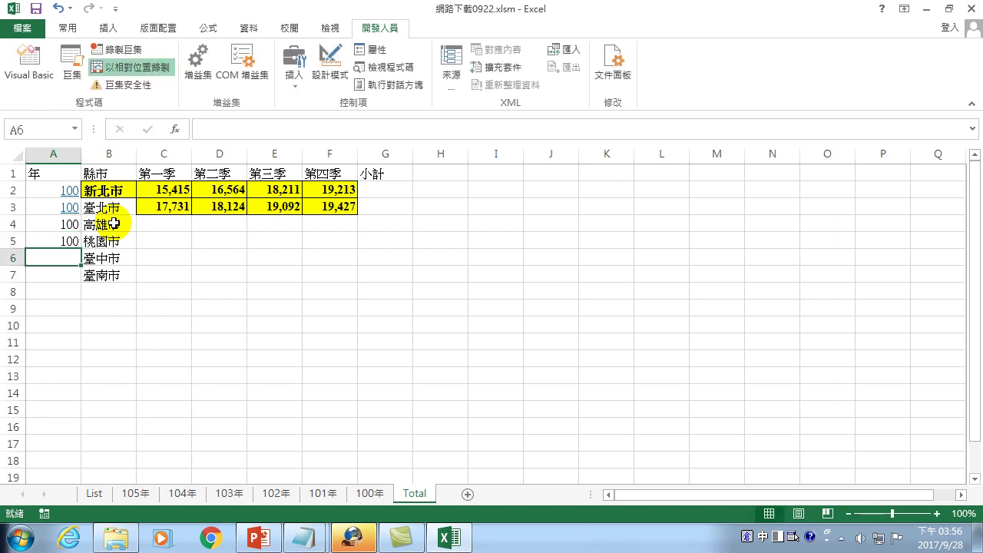
type("100")
key("Return")
type("100")
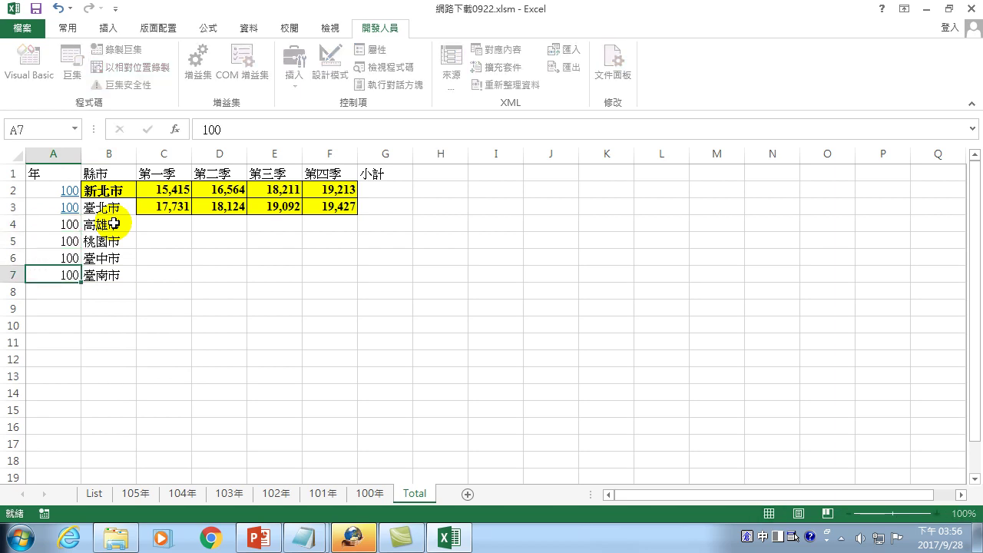
key("Return")
- Clear the old quarterly figures from C2, return to A2, and open 收集資料1 for editing
left_click_drag(164, 189, 406, 323)
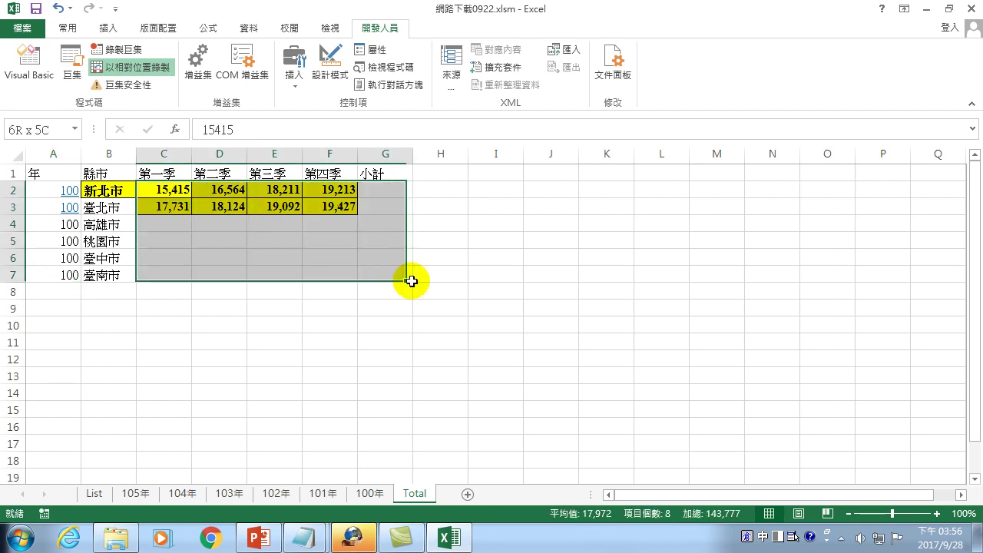
key("Delete")
left_click(145, 189)
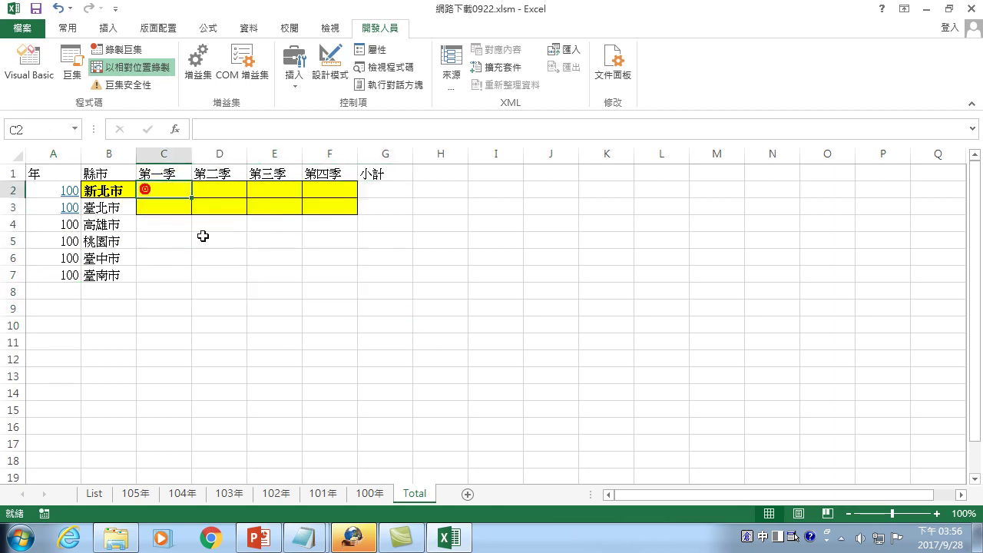
key("Home")
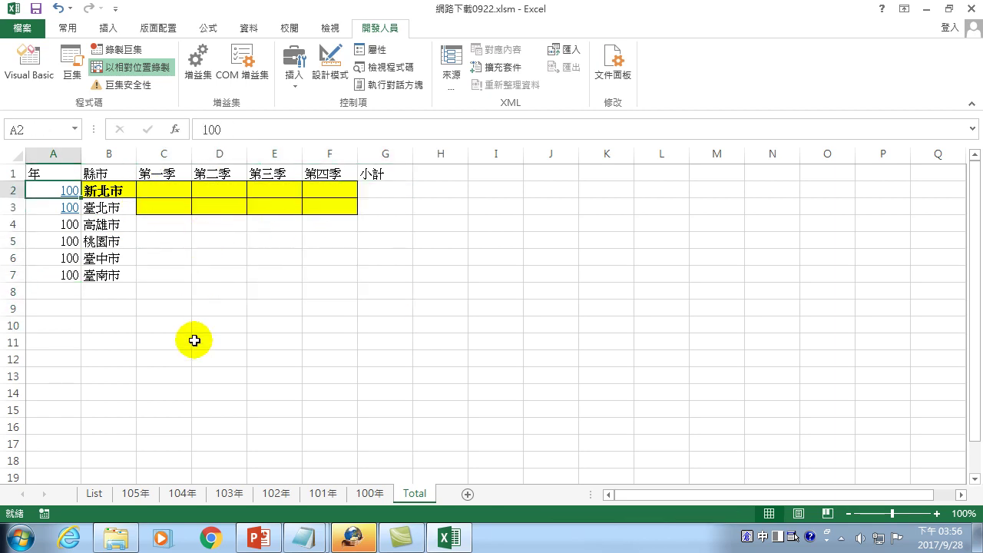
left_click(72, 63)
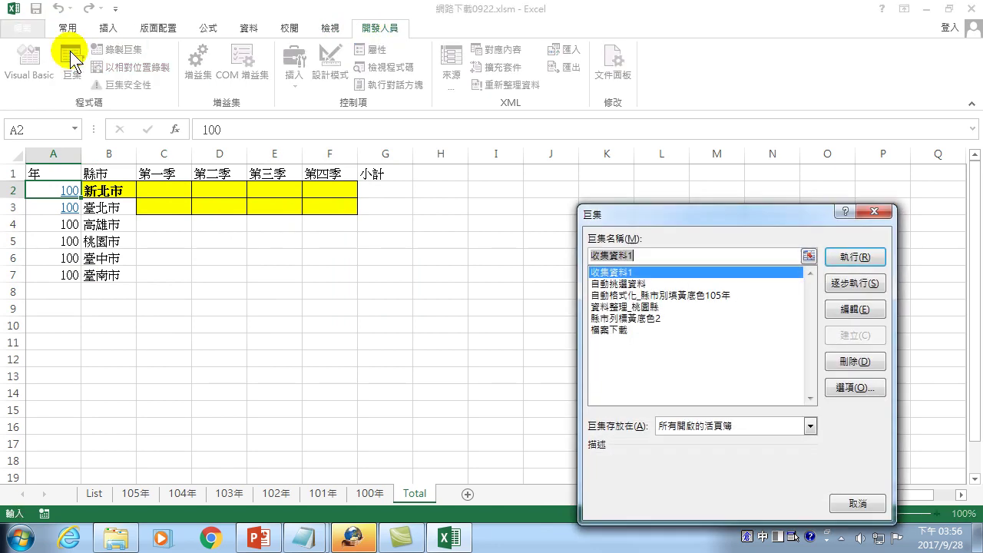
left_click(853, 308)
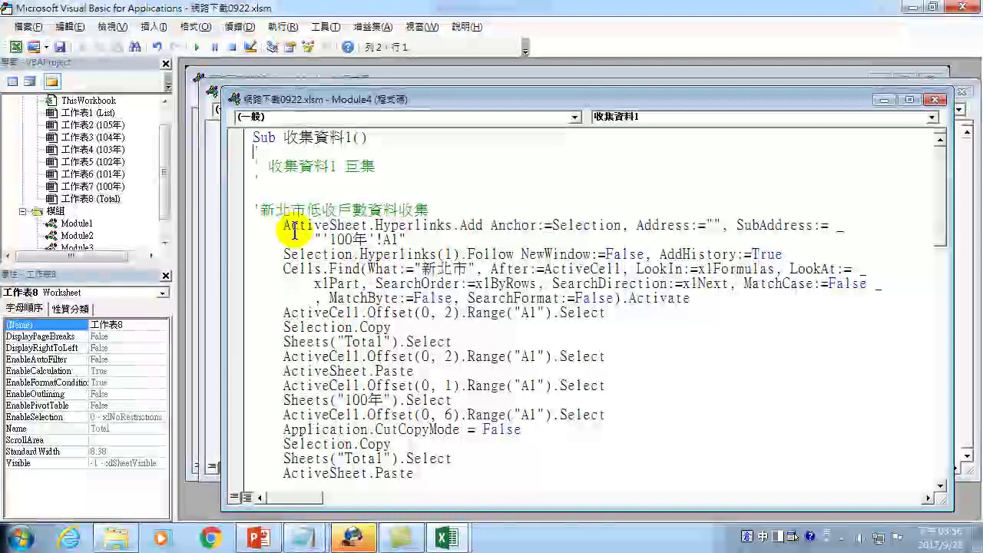
- Copy the 新北市 collection block and paste it above End Sub
mouse_move(251, 209)
left_mouse_down()
mouse_move(441, 126)
mouse_move(491, 414)
mouse_move(466, 454)
mouse_move(651, 450)
left_mouse_up()
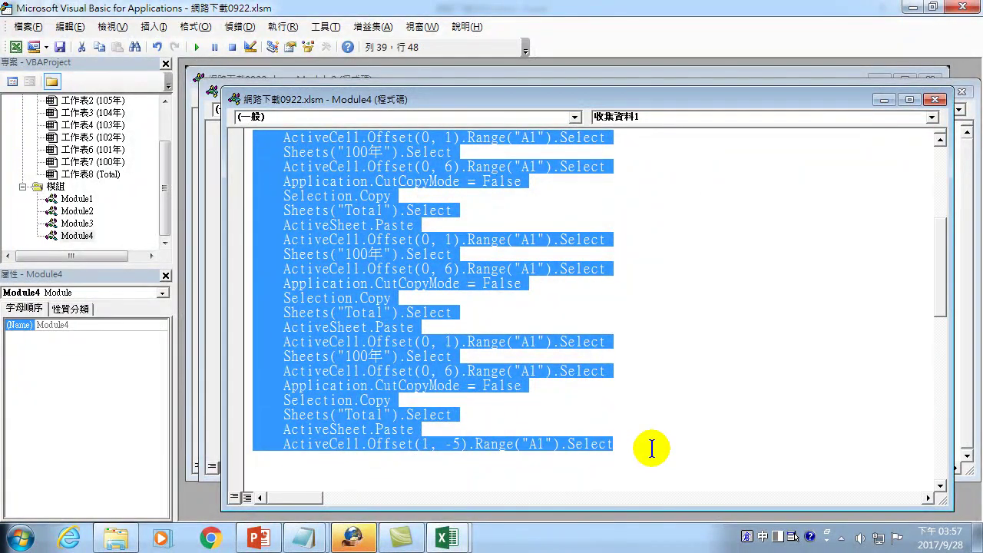
scroll(629, 437, "down", 5)
key("Delete")
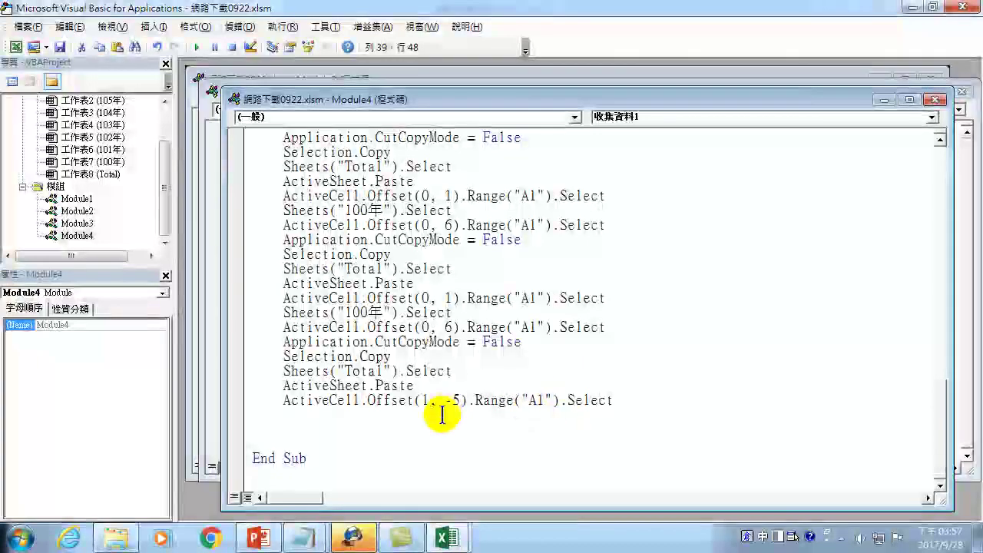
left_click(353, 418)
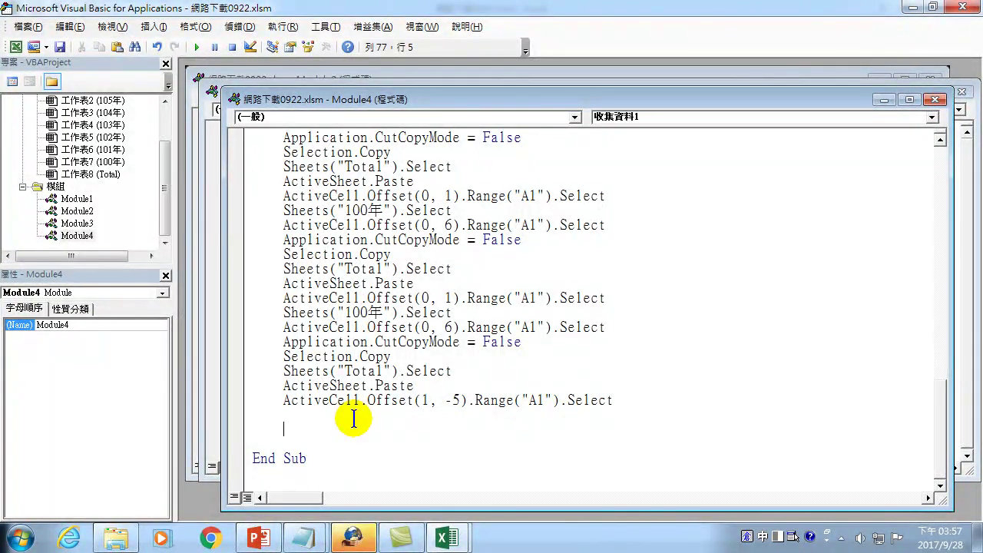
scroll(353, 418, "up", 2)
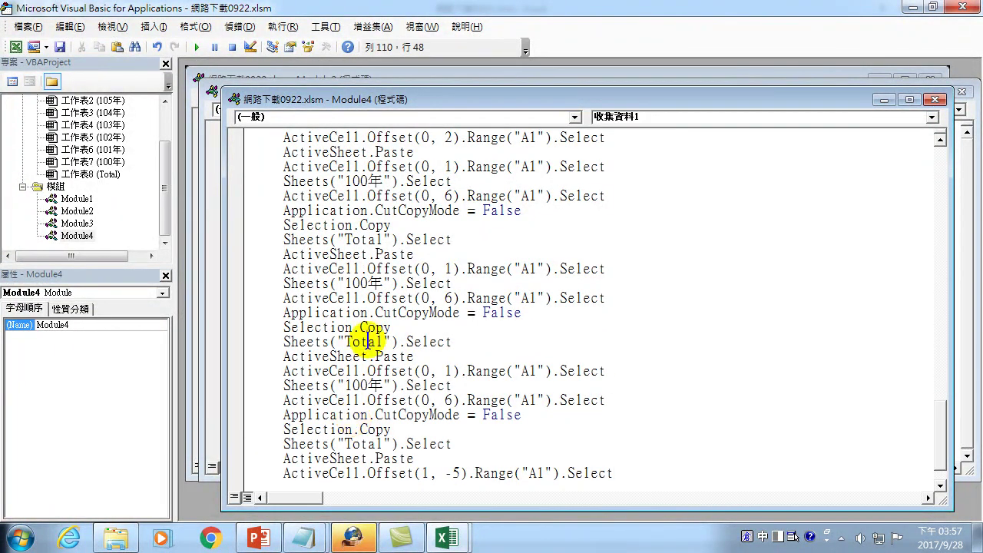
key("ctrl+v")
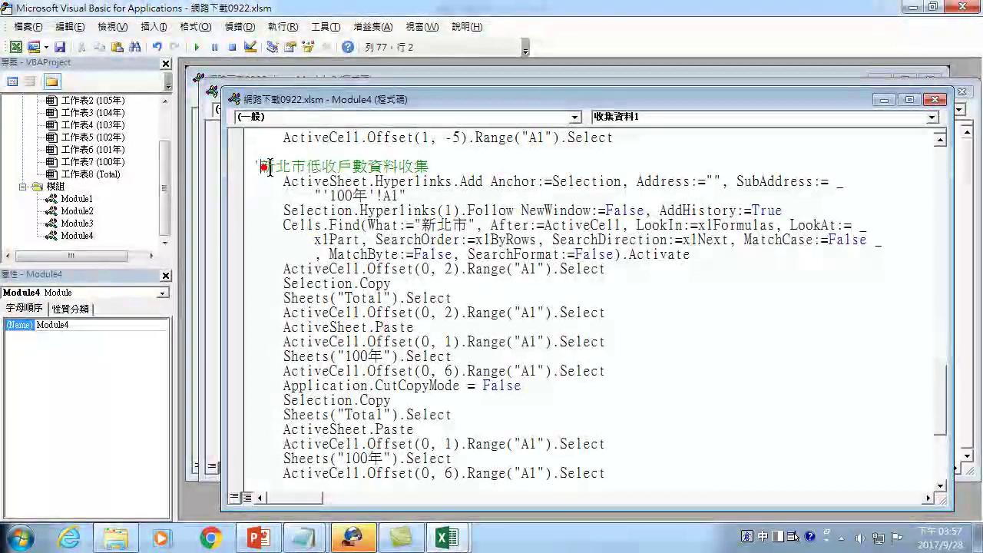
- Change 新北 to 桃園 in the new block's comment and select its search text
left_click_drag(259, 166, 289, 165)
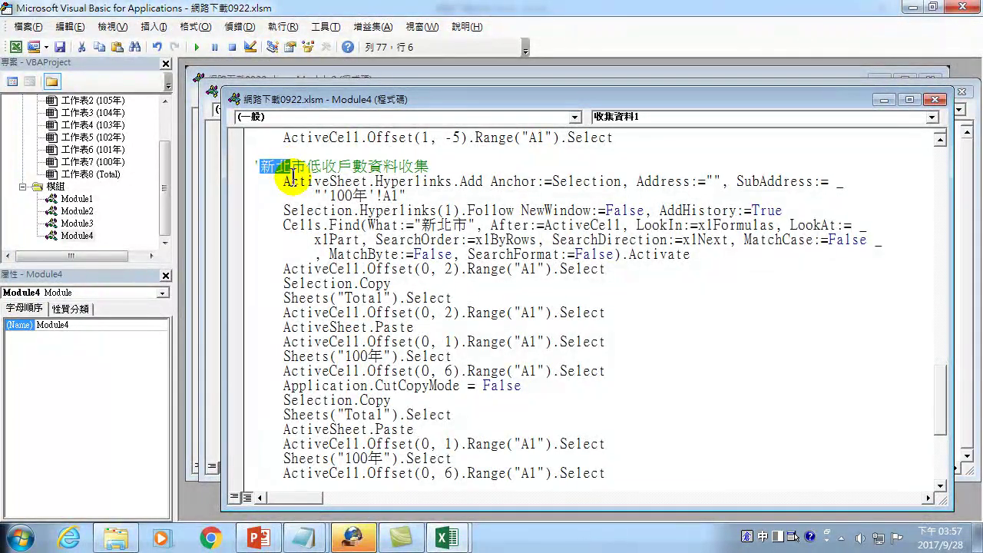
type("桃園")
key("Return")
left_click_drag(421, 225, 441, 232)
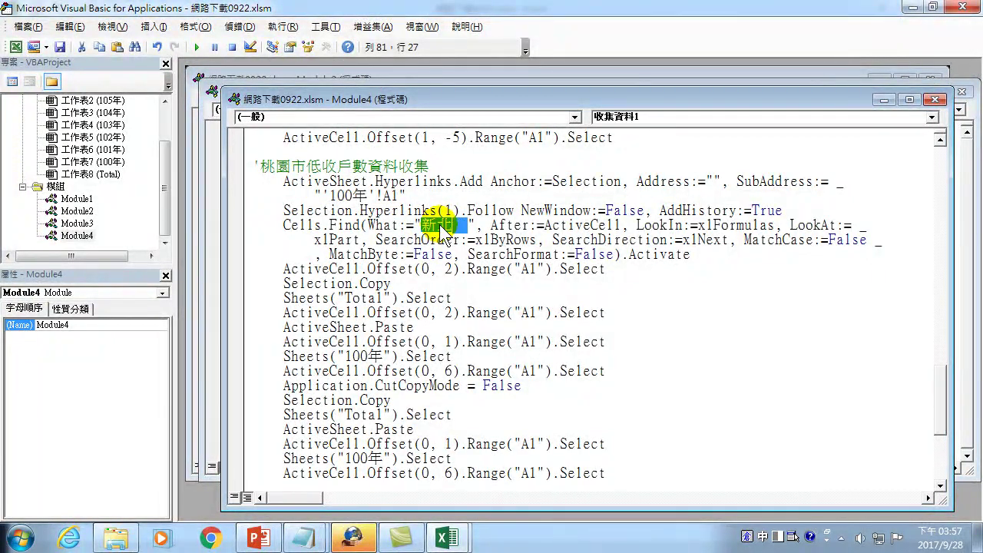
- Make the new block's Cells.Find search text 桃園市
type("桃園")
key("Return")
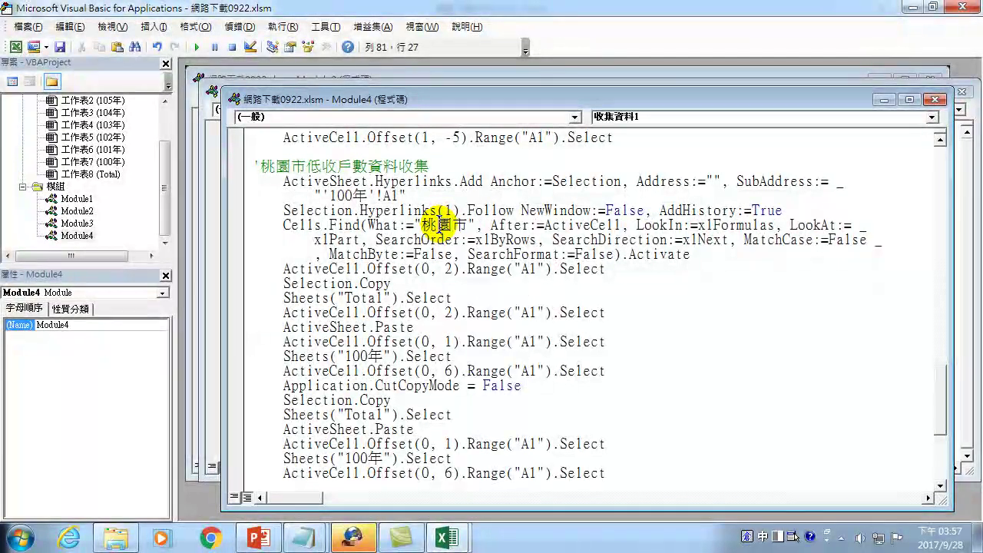
scroll(421, 223, "down", 5)
scroll(407, 292, "down", 5)
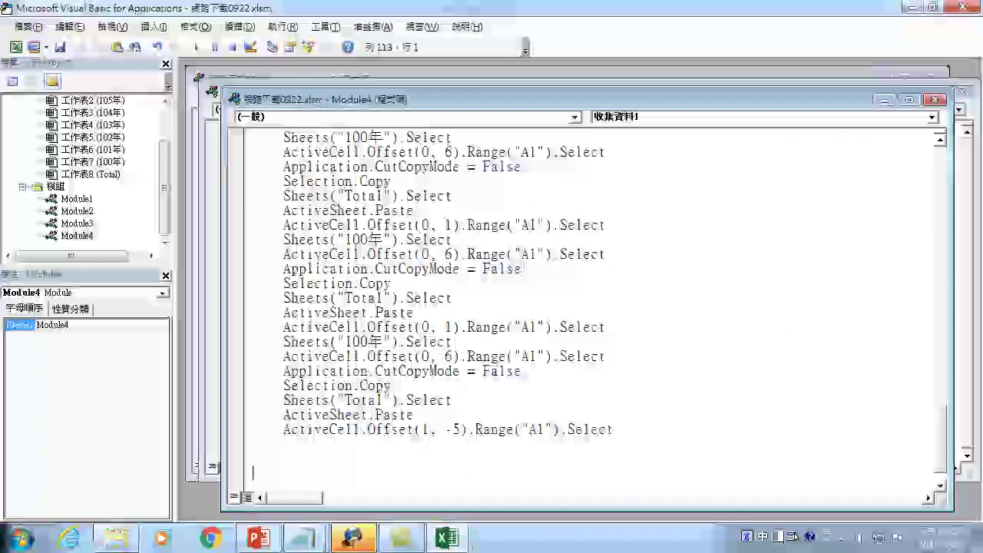
scroll(292, 440, "down", 1)
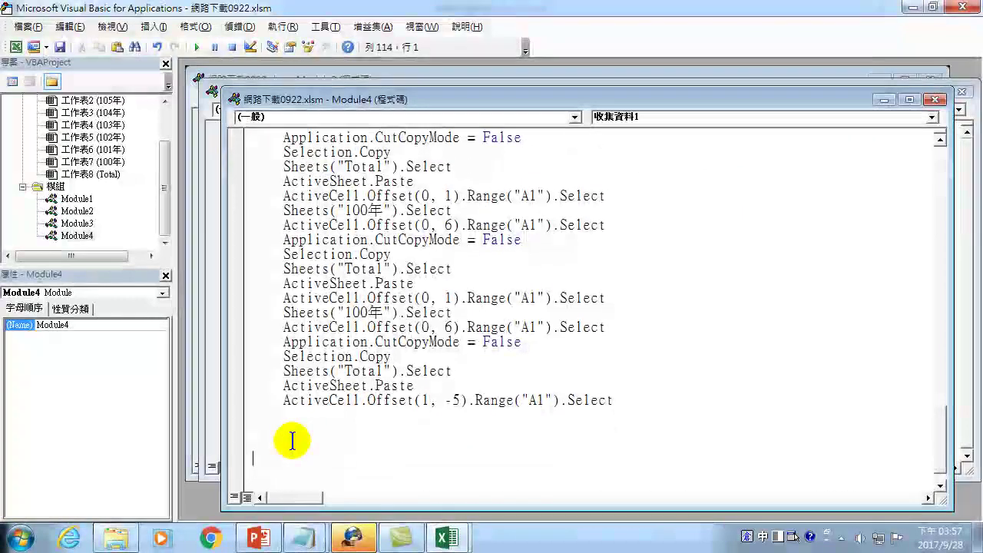
scroll(293, 439, "up", 2)
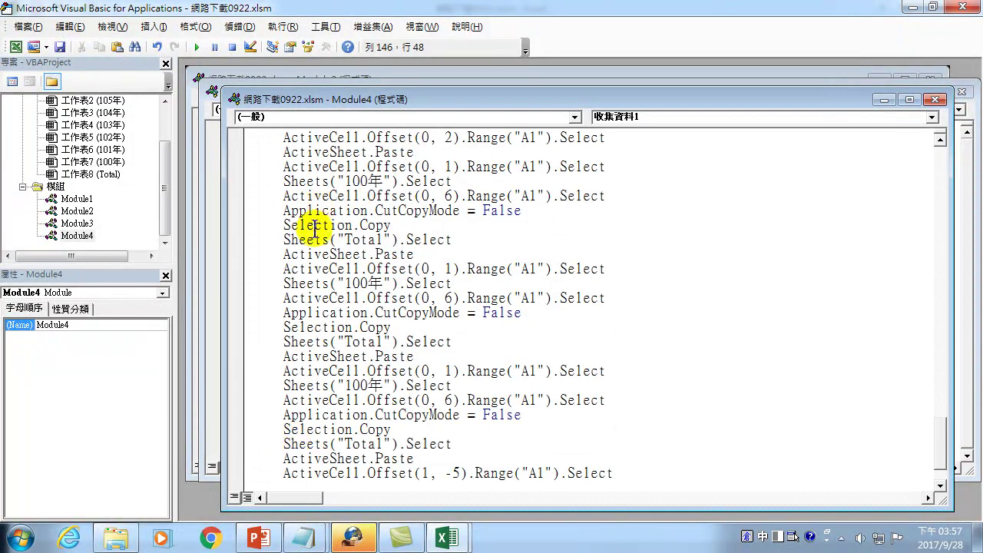
scroll(329, 285, "up", 3)
- Change 新北 to 臺中 in the pasted block's comment and search text, adding space above End Sub
mouse_move(259, 165)
left_mouse_down()
mouse_move(288, 162)
mouse_move(286, 180)
left_mouse_up()
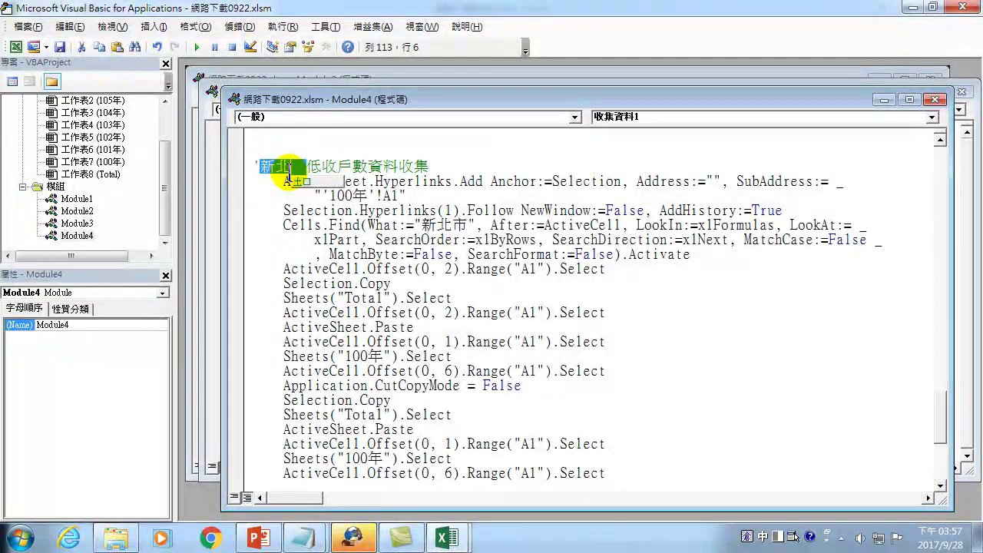
type("臺中")
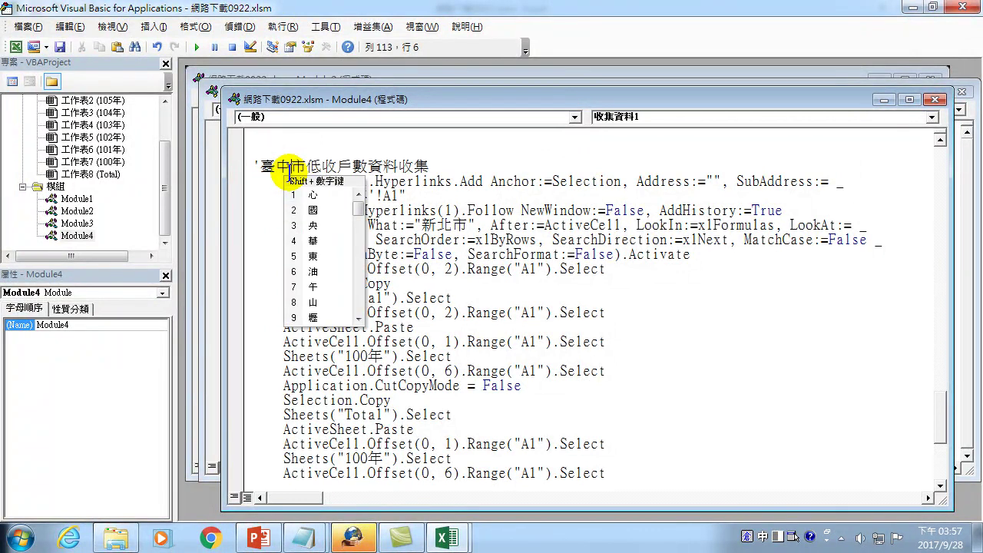
left_click(422, 224)
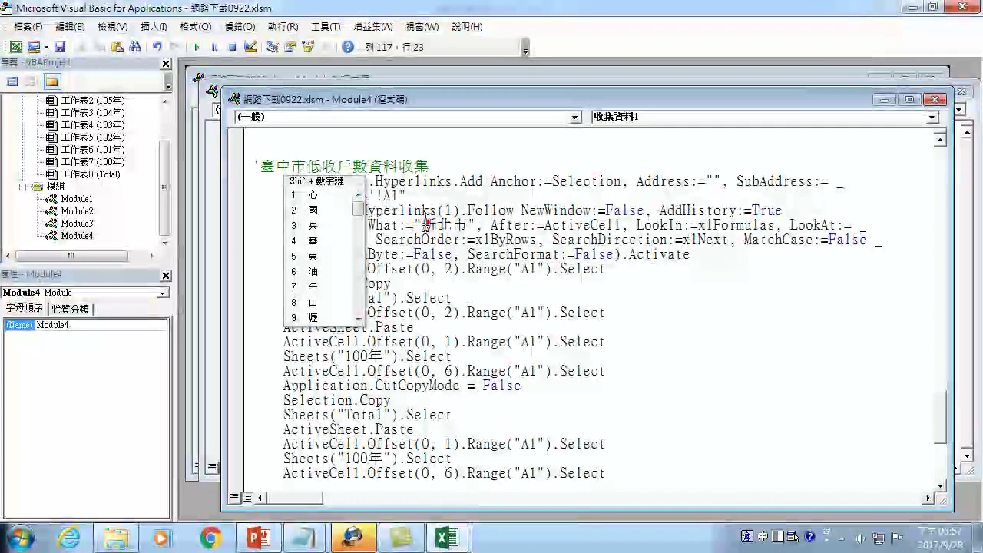
left_click_drag(422, 224, 453, 224)
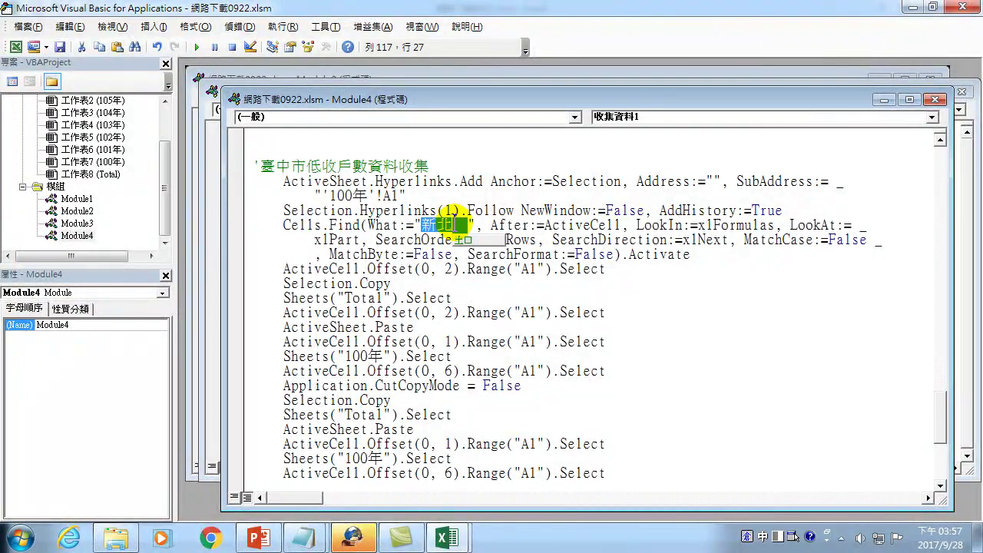
type("臺中")
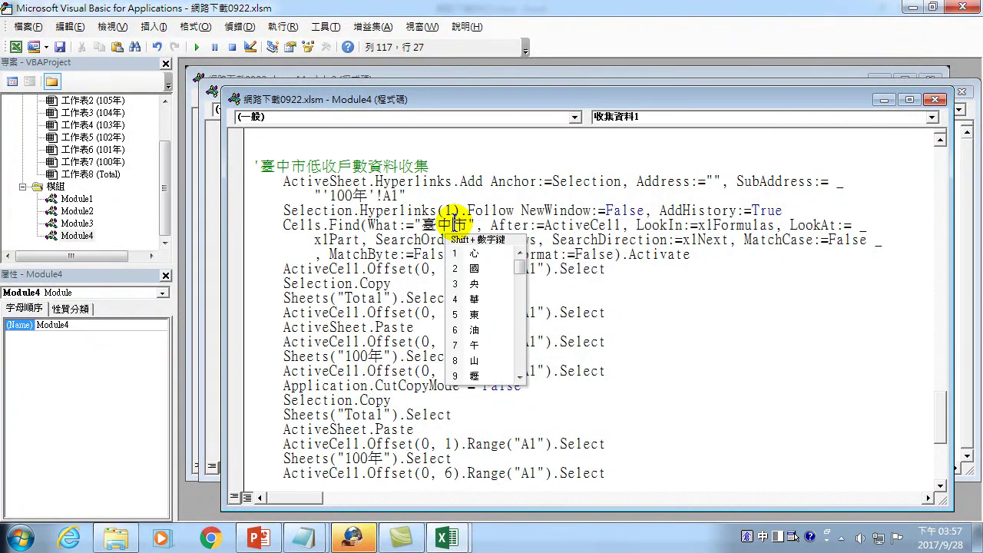
scroll(438, 262, "down", 5)
left_click(278, 436)
key("Return")
key("Return")
key("Return")
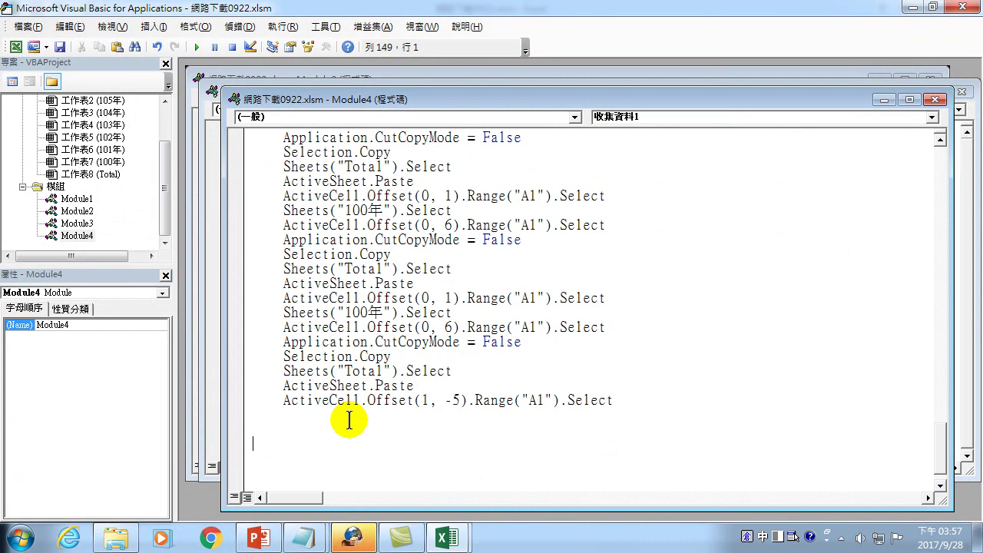
- Paste another collection block and change its comment and Cells.Find city from 新北 to 臺南
key("ctrl+v")
scroll(348, 419, "up", 3)
scroll(322, 368, "up", 5)
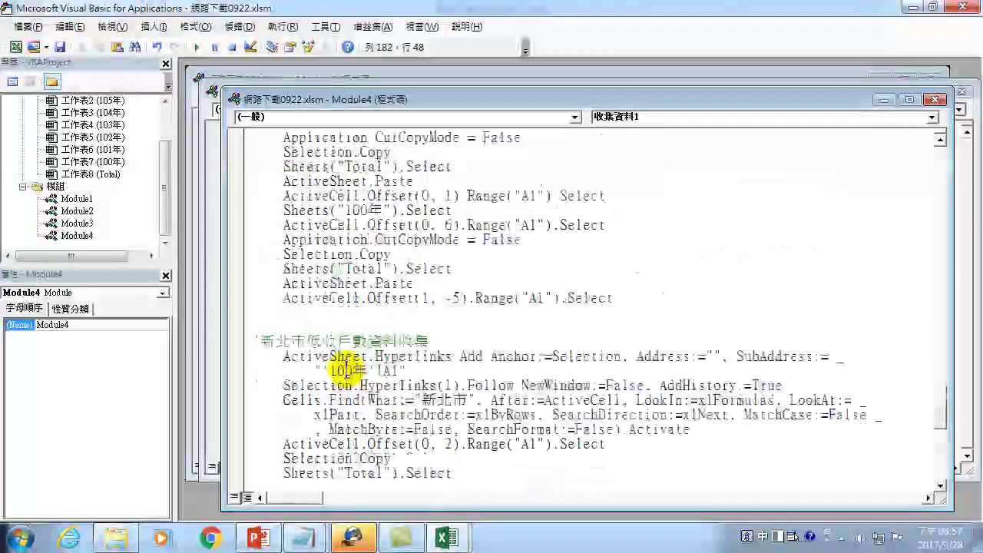
scroll(297, 340, "up", 1)
left_click(272, 389)
left_click_drag(272, 389, 264, 397)
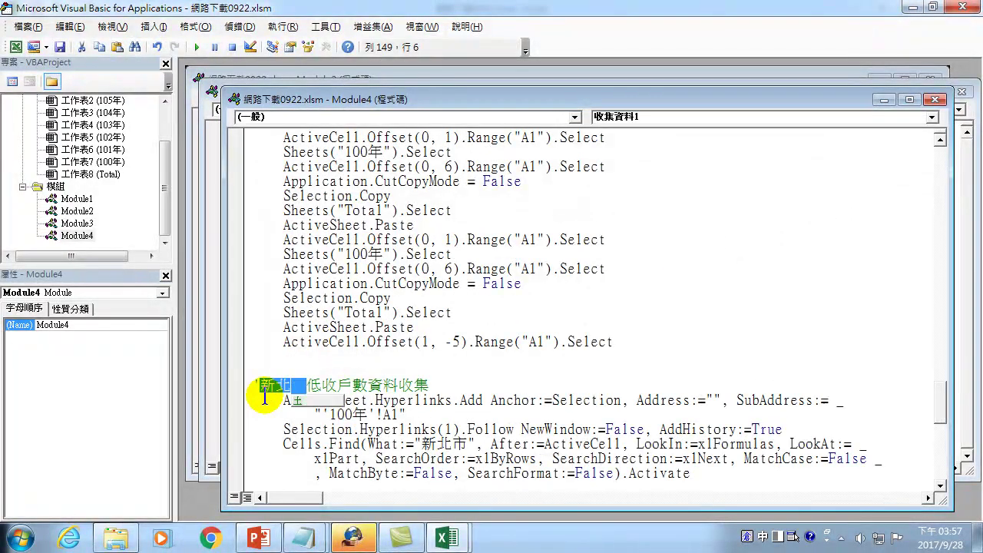
type("臺南市")
scroll(264, 397, "down", 3)
left_click(422, 307)
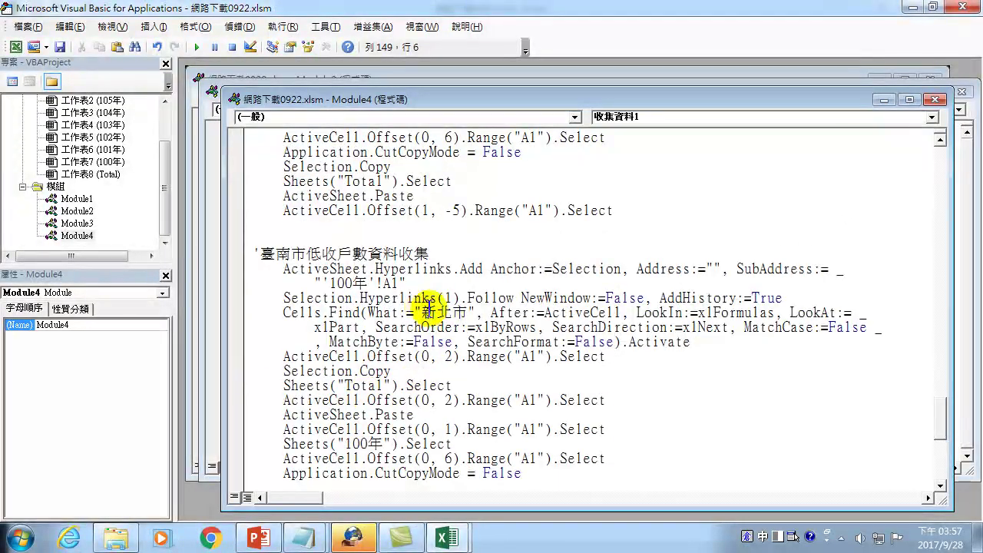
double_click(422, 310)
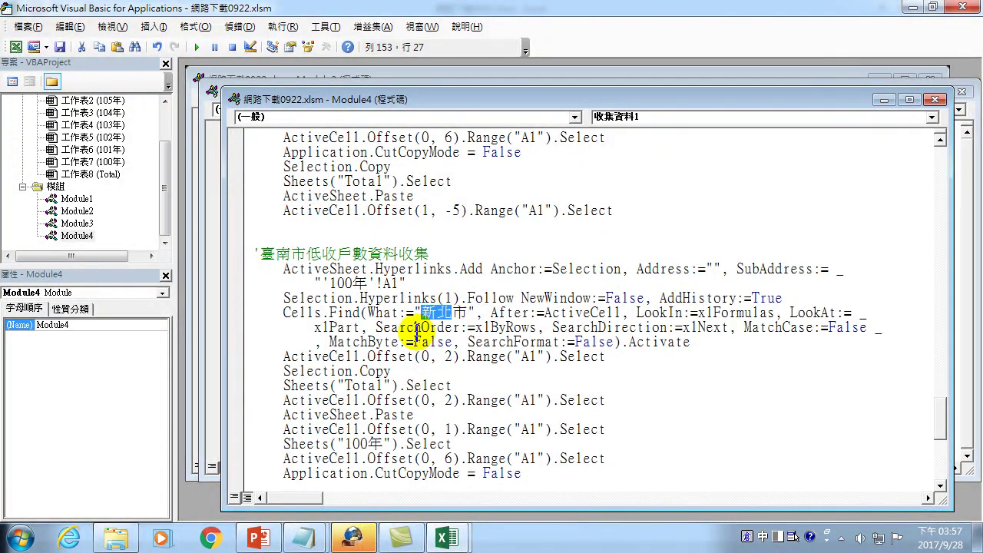
type("臺")
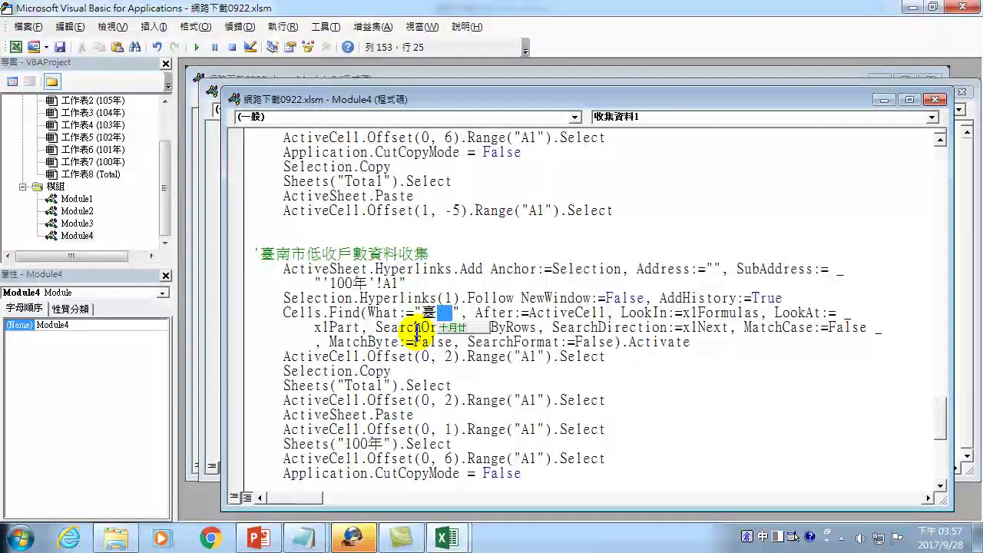
type("南市")
- Paste a further copy of the city block just before End Sub
scroll(430, 307, "down", 4)
scroll(430, 338, "down", 3)
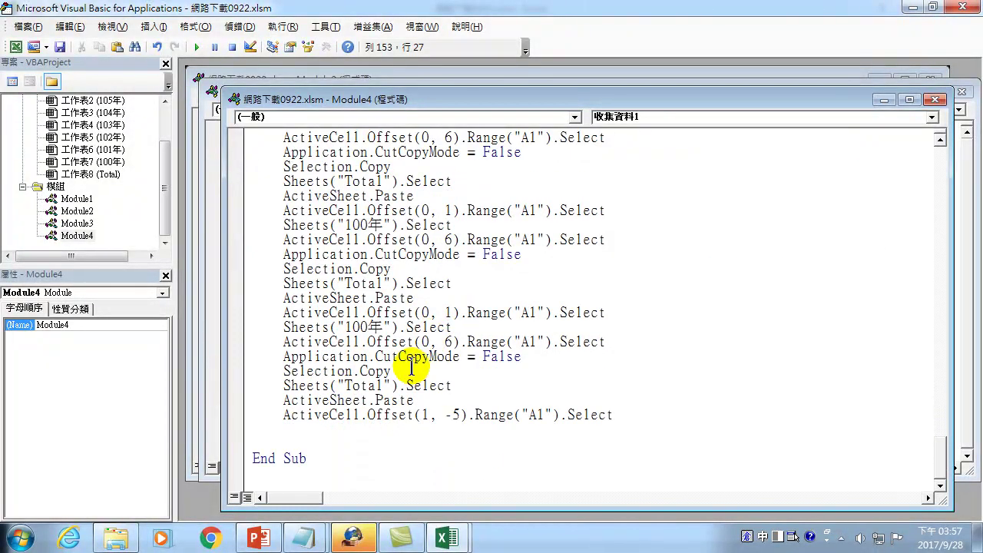
left_click(291, 430)
key("Return")
key("Return")
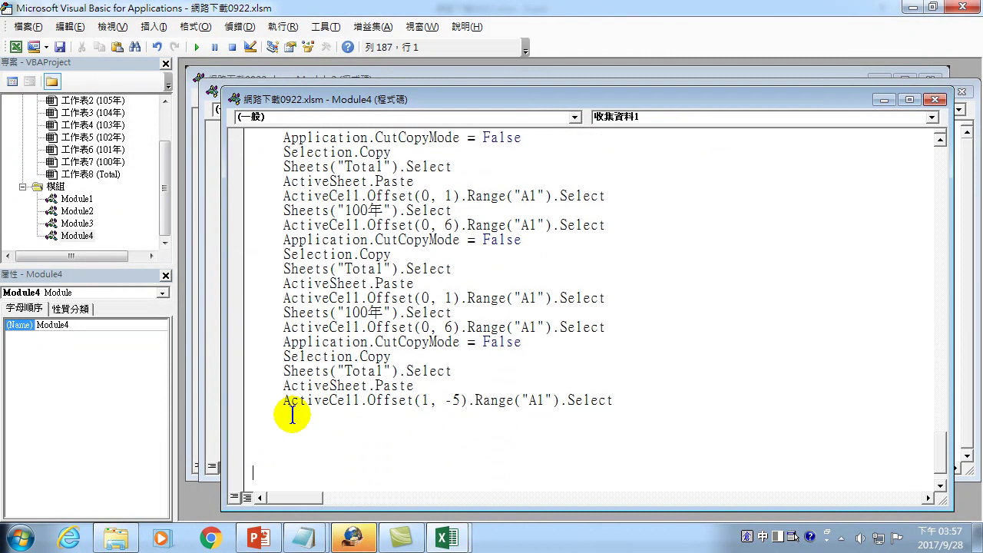
key("ctrl+v")
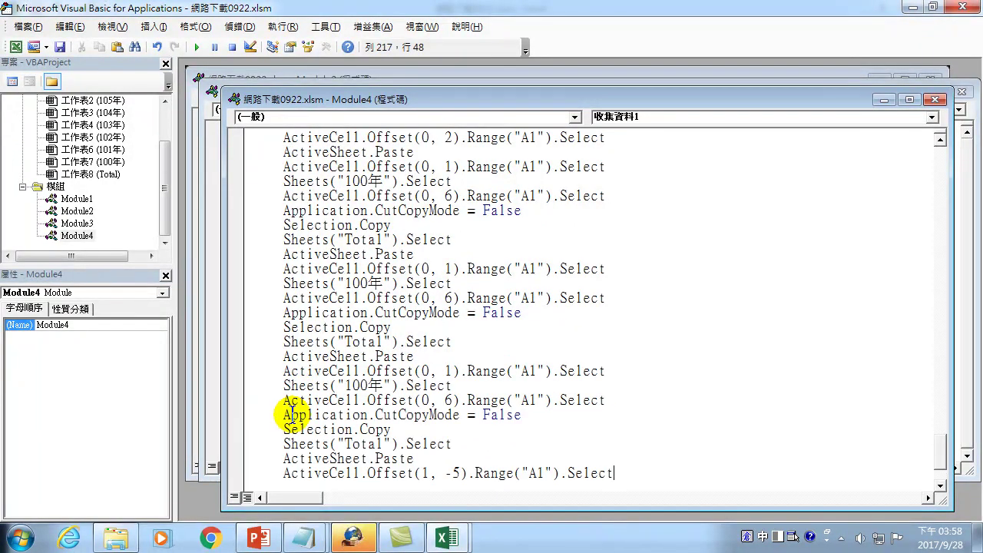
scroll(361, 361, "down", 8)
scroll(372, 307, "up", 2)
scroll(349, 250, "up", 1)
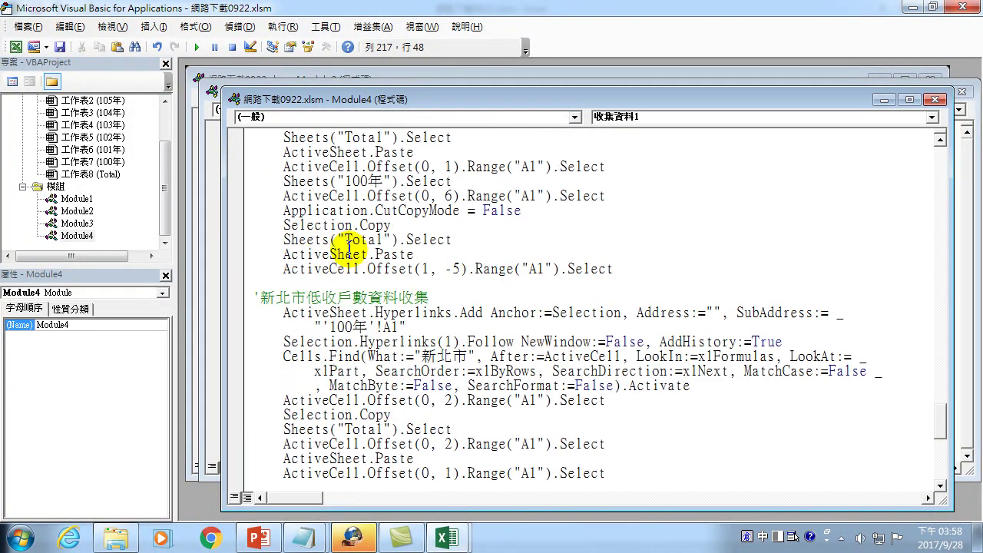
scroll(318, 285, "down", 3)
scroll(315, 300, "down", 6)
scroll(264, 351, "up", 7)
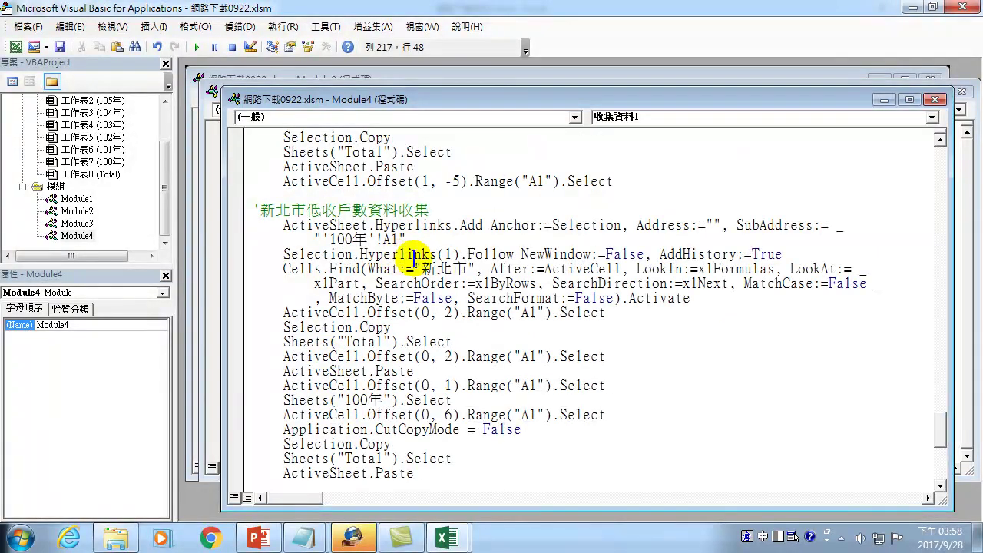
- Set the new block's Find and comment to 高雄市, then close the VBA editor
left_click_drag(421, 269, 444, 270)
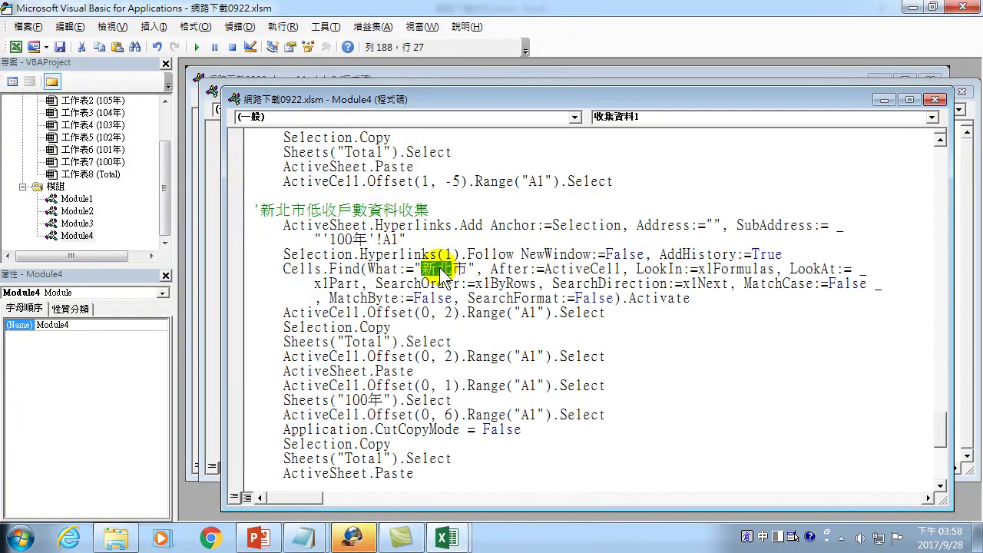
type("高")
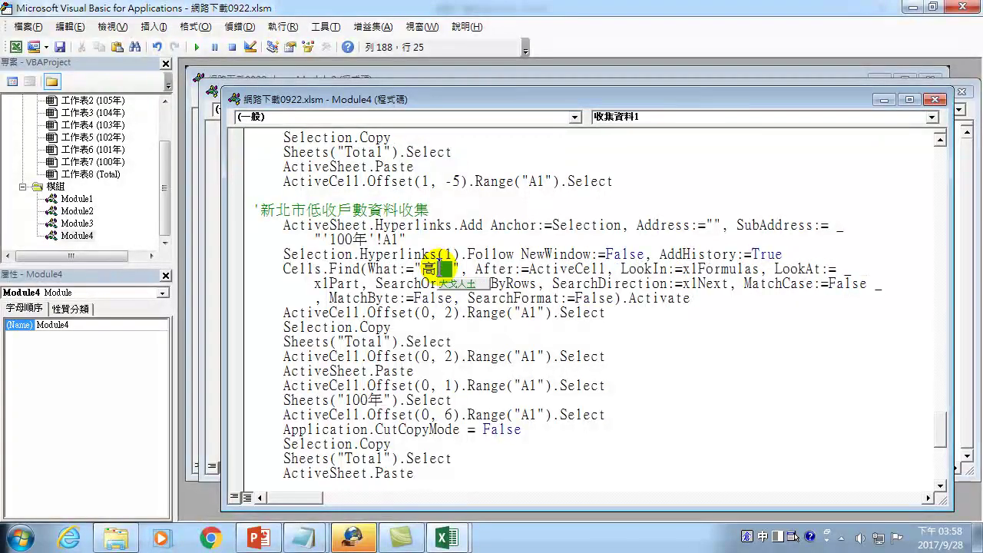
type("雄市")
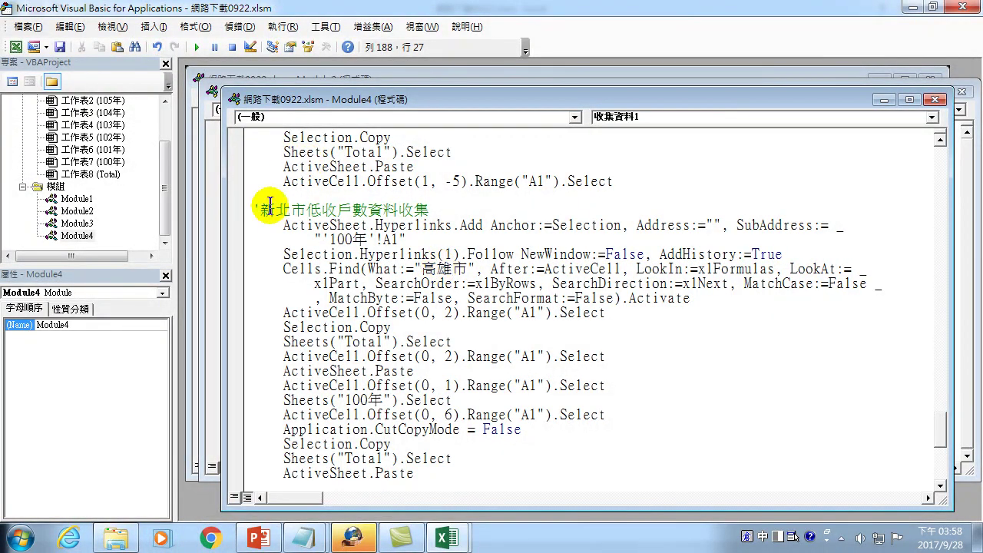
left_click_drag(306, 208, 251, 204)
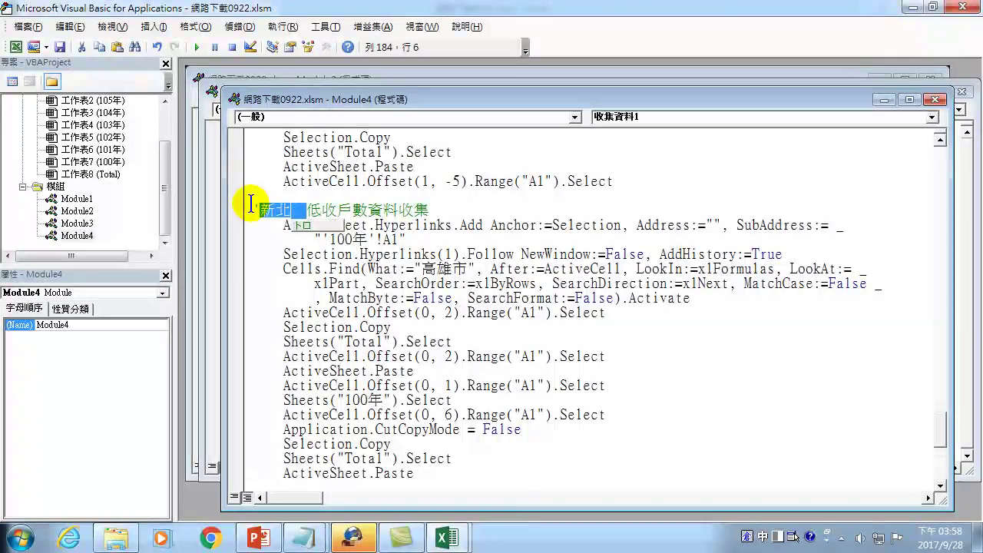
type("高雄市")
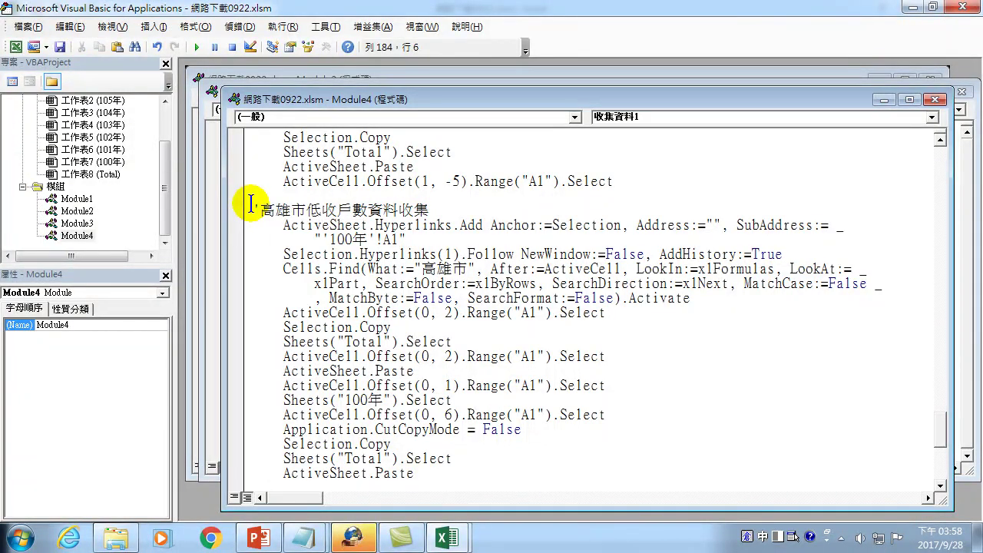
left_click(960, 8)
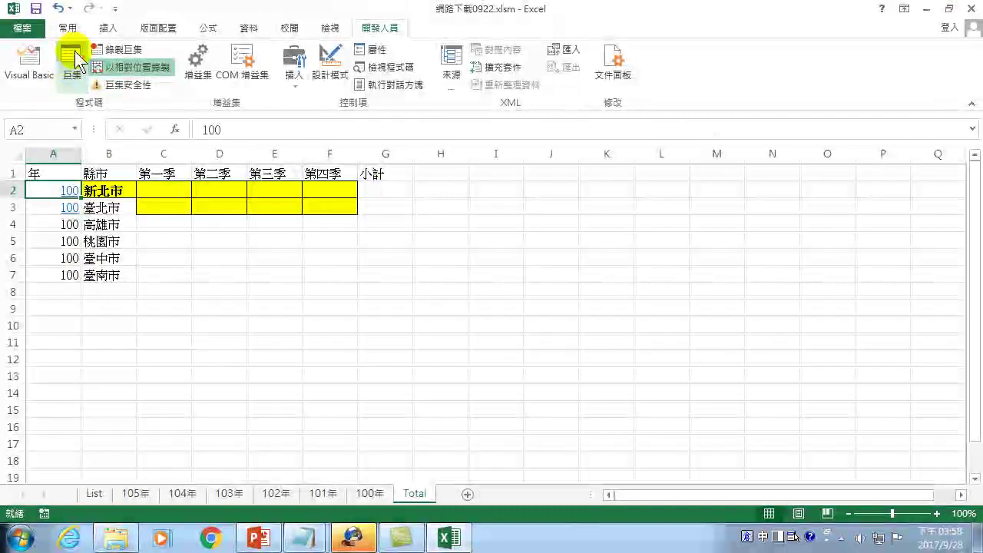
- Run the 收集資料1 macro to fill the Total sheet, then view the 100年 sheet
left_click(71, 63)
left_click(625, 274)
left_click(852, 257)
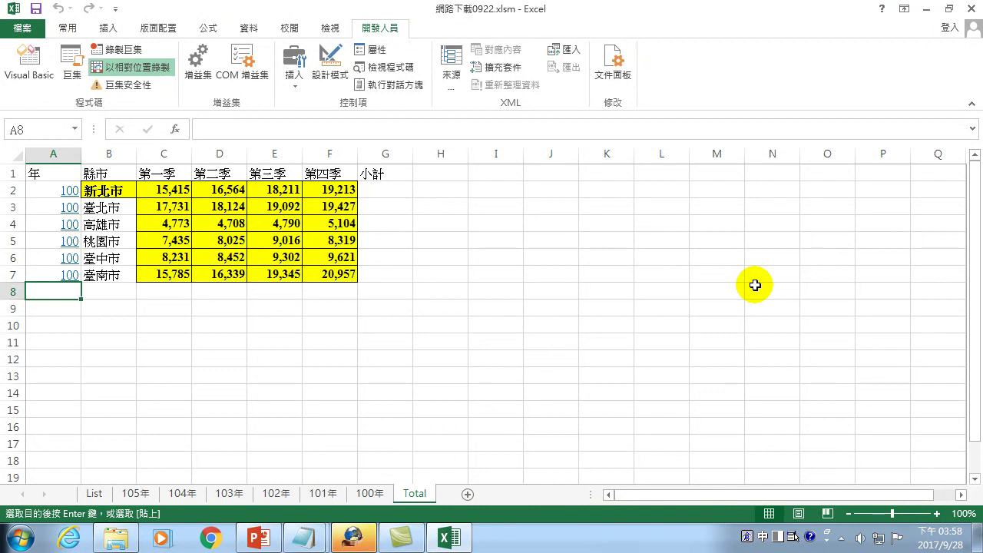
left_click(369, 494)
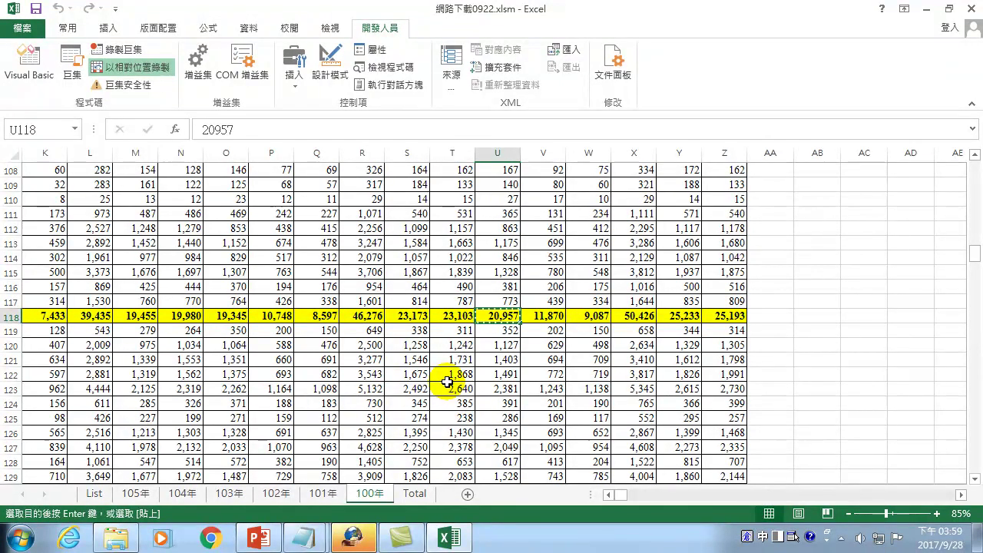
- Jump to the top of the 100年 sheet, check the 101年 sheet, and bring up the Macro dialog
left_click(326, 256)
key("ctrl+Home")
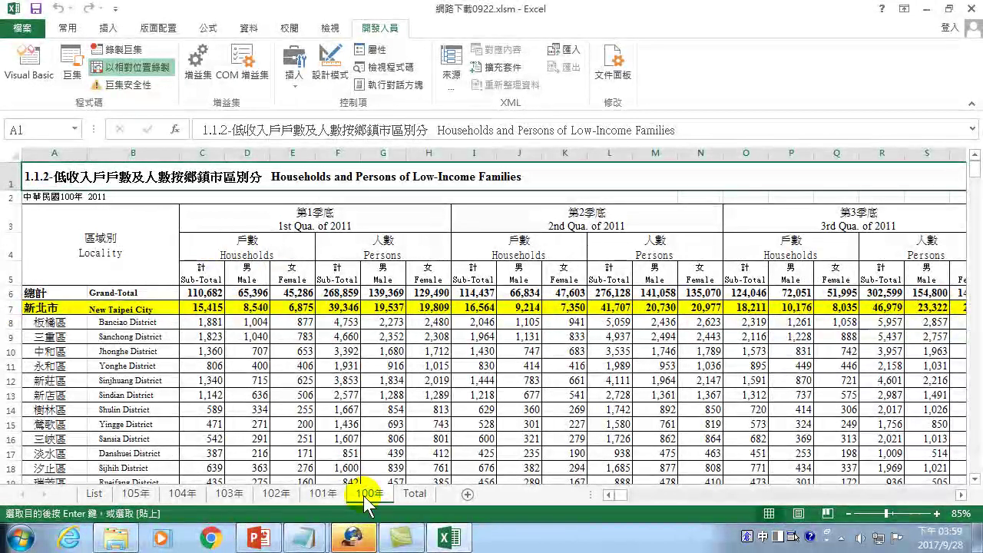
left_click(331, 497)
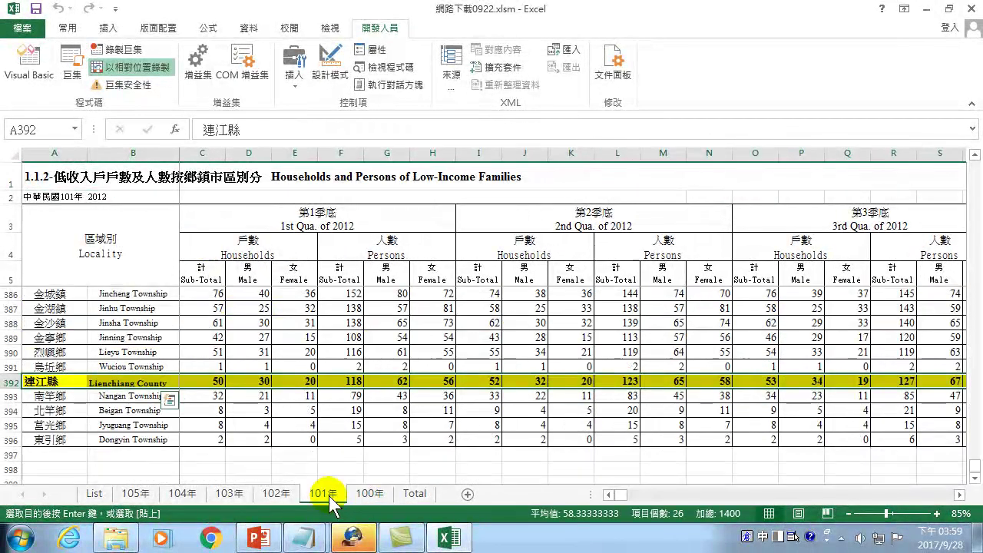
left_click(372, 495)
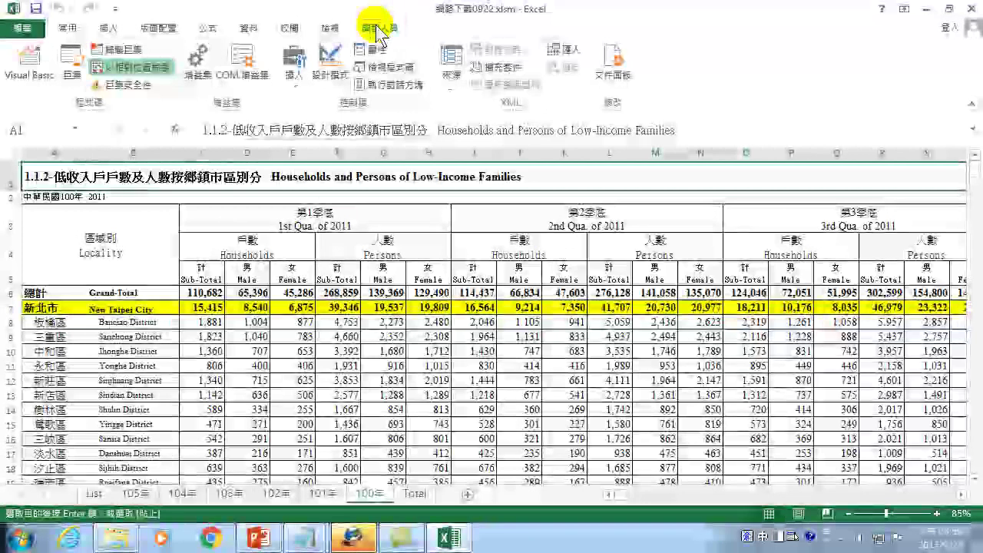
left_click(69, 67)
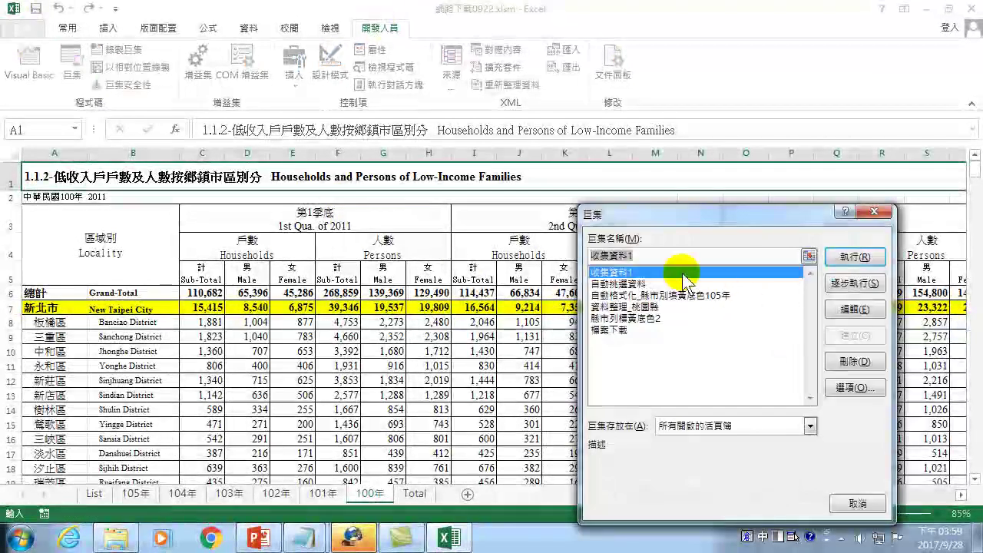
- Review the 收集資料1 code and its 100年 sheet reference, then leave the editor
left_click(838, 303)
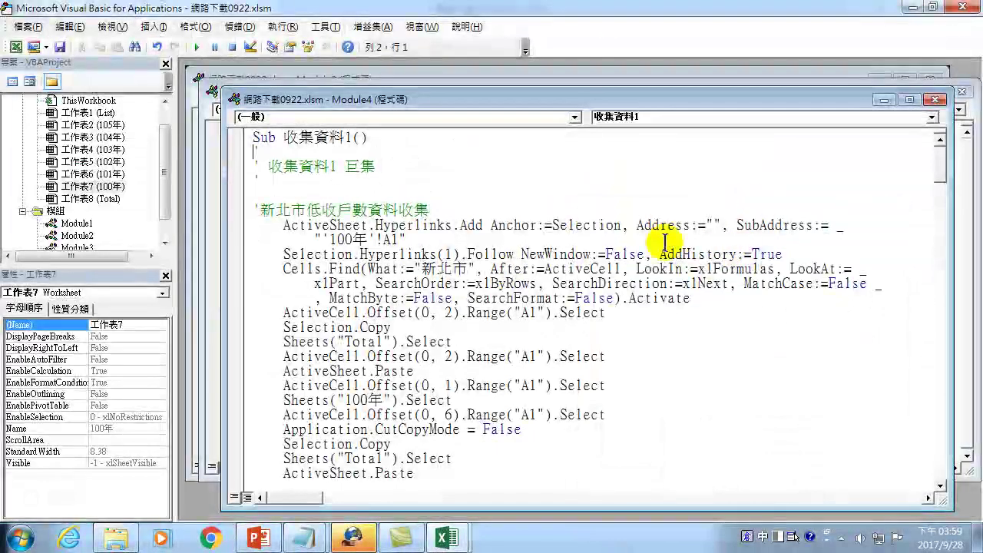
left_click_drag(329, 239, 370, 239)
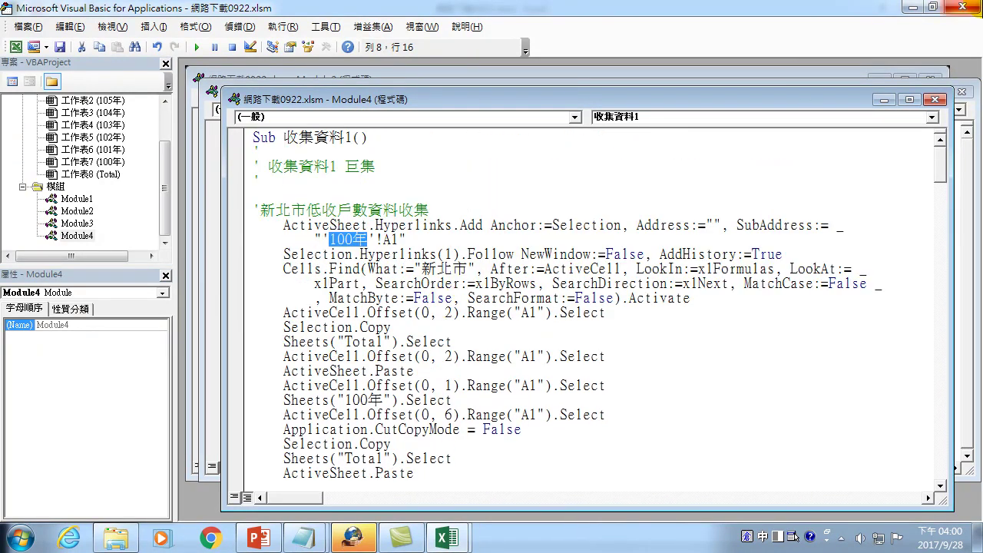
left_click(960, 10)
- Add 網路下載0922.xlsm from its folder to the HFS file server's shared files
left_click(960, 9)
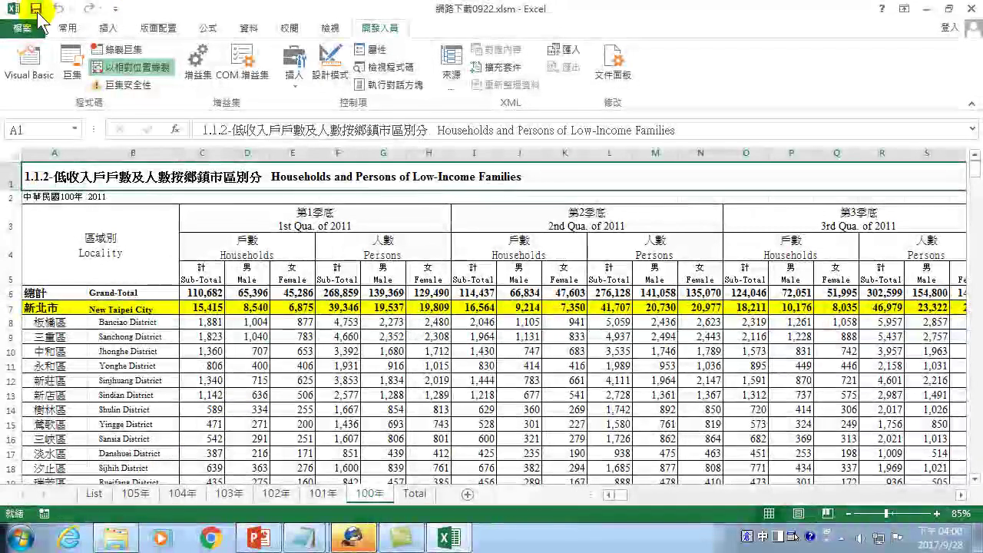
left_click(115, 537)
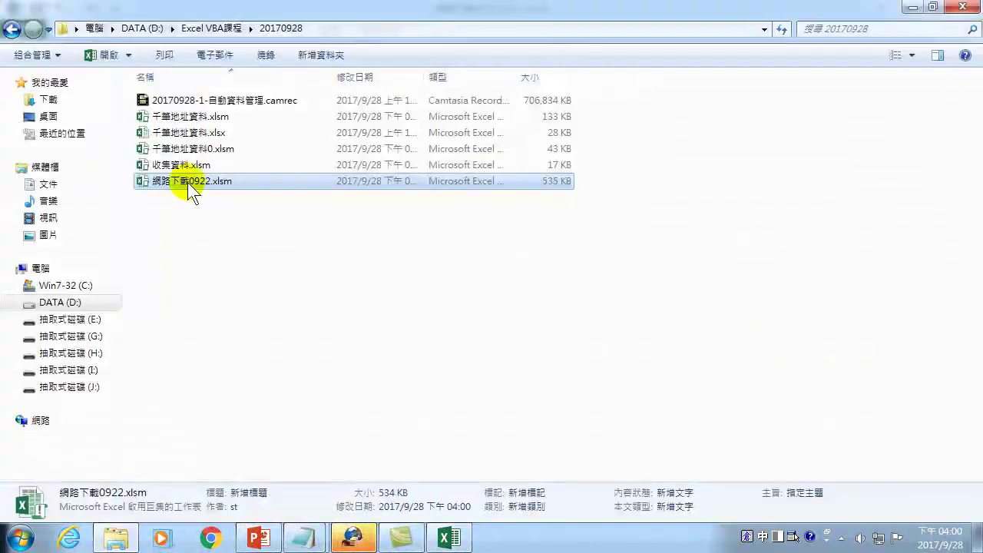
mouse_move(174, 184)
left_mouse_down()
mouse_move(347, 536)
mouse_move(127, 259)
left_mouse_up()
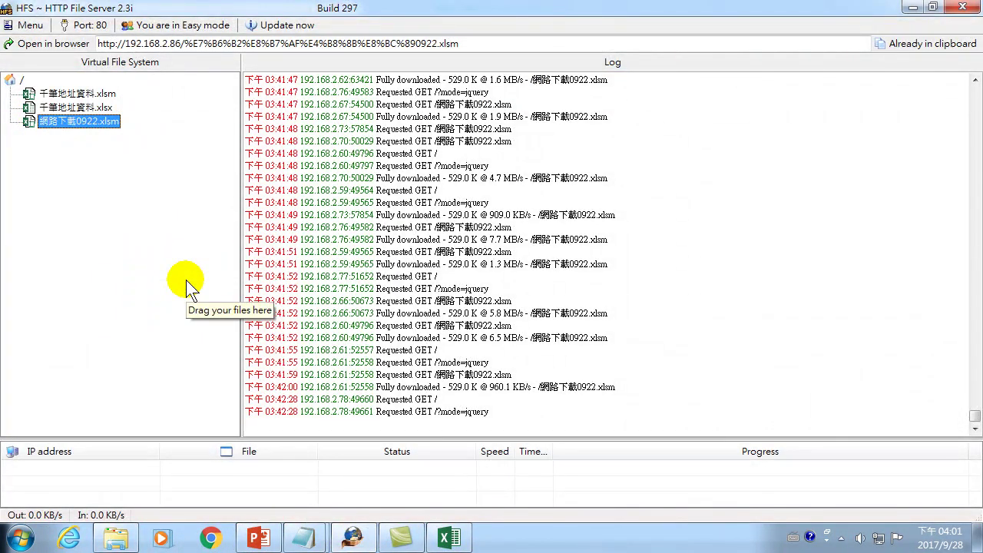